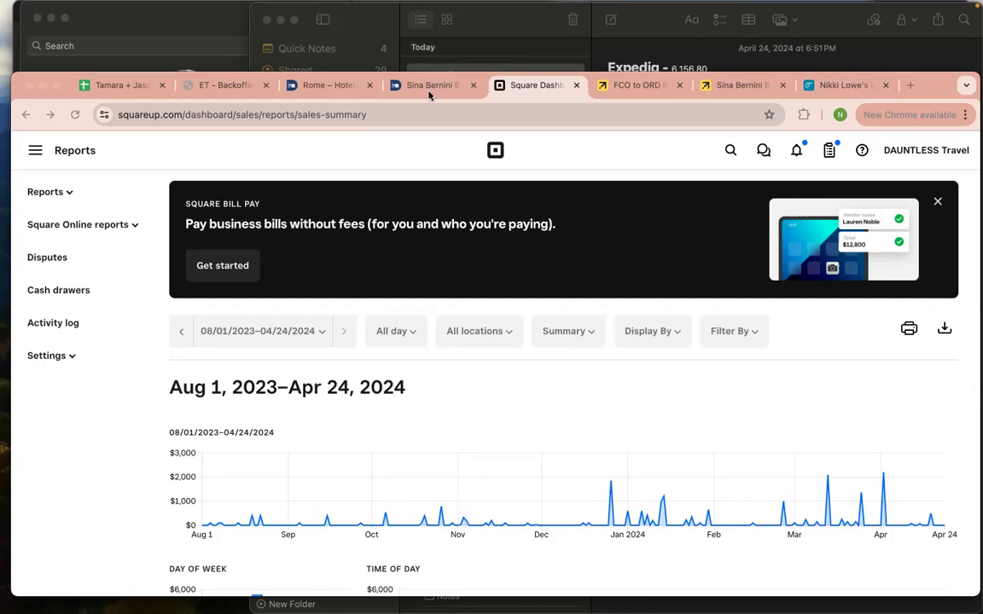
# Bring up the Sina Bernini Bristol junior suite booking, scroll through it and close the find bar
pyautogui.click(429, 89)
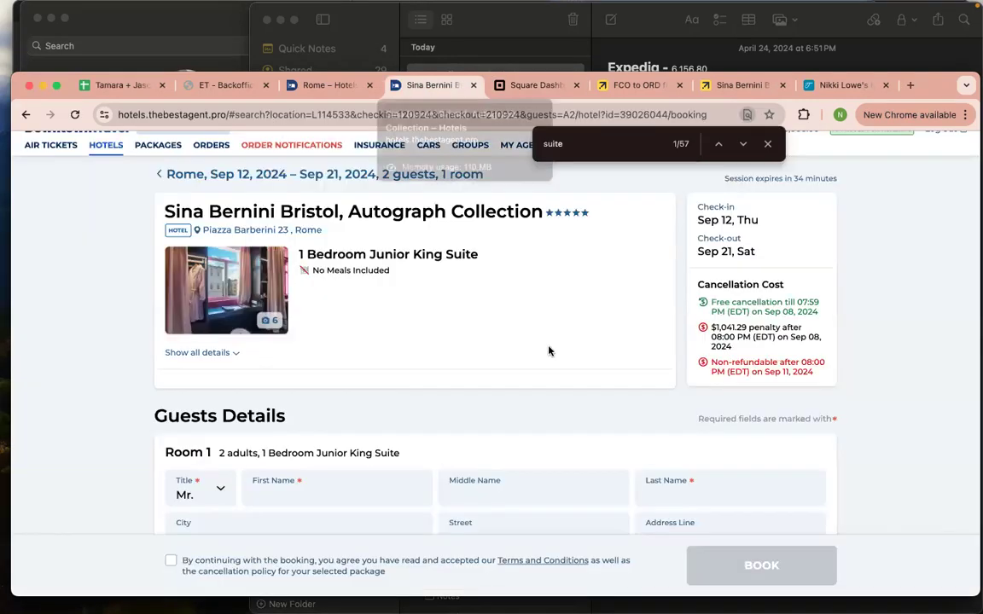
pyautogui.scroll(-1, 549, 351)
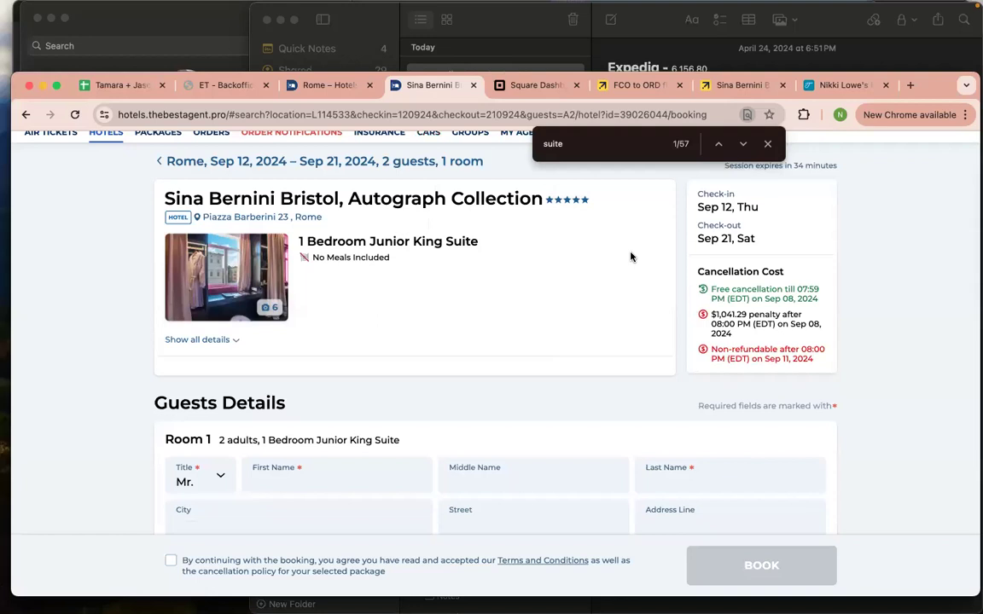
pyautogui.scroll(-1, 631, 256)
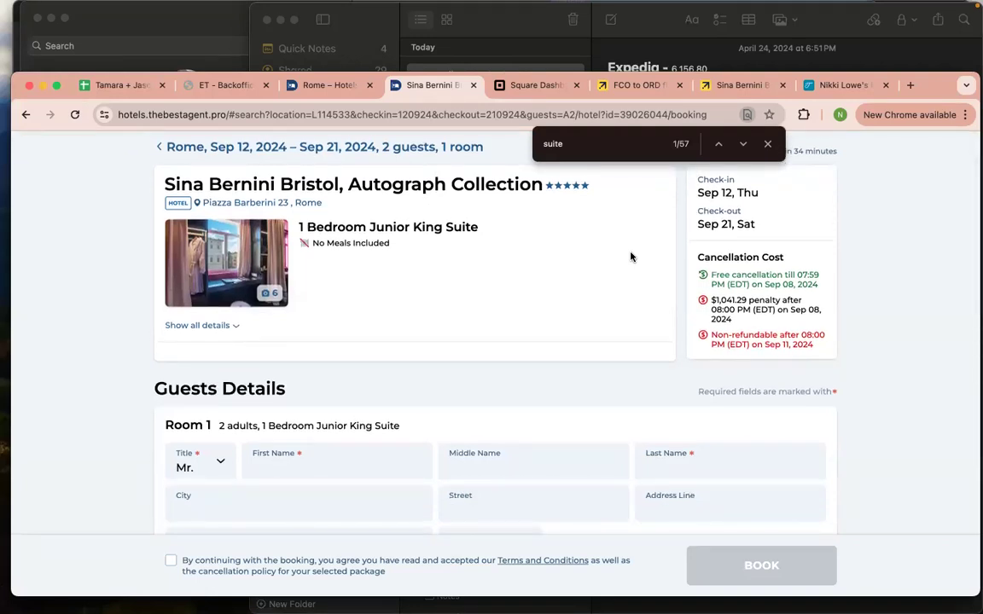
pyautogui.scroll(-3, 631, 256)
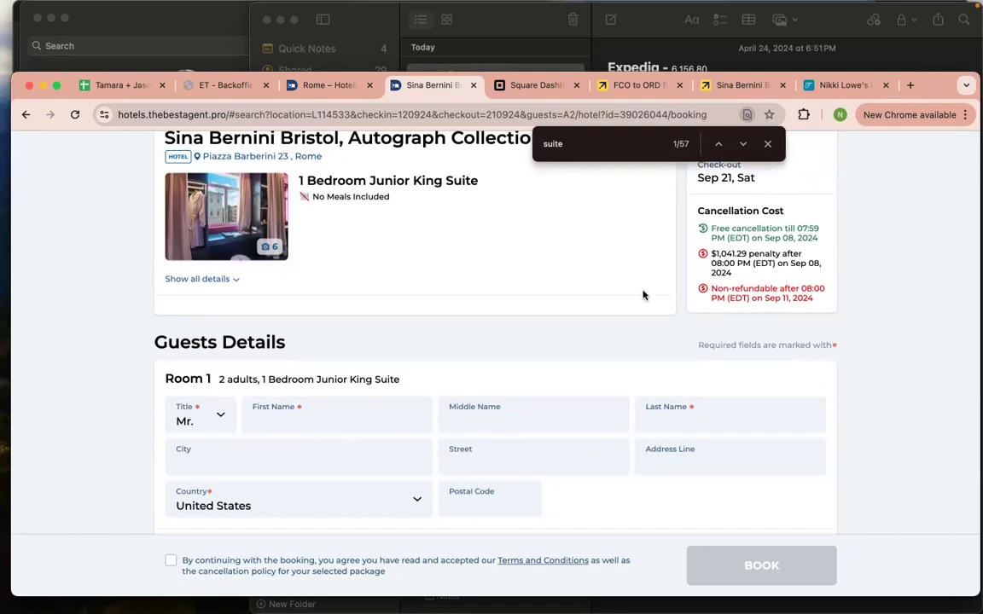
pyautogui.scroll(1, 643, 295)
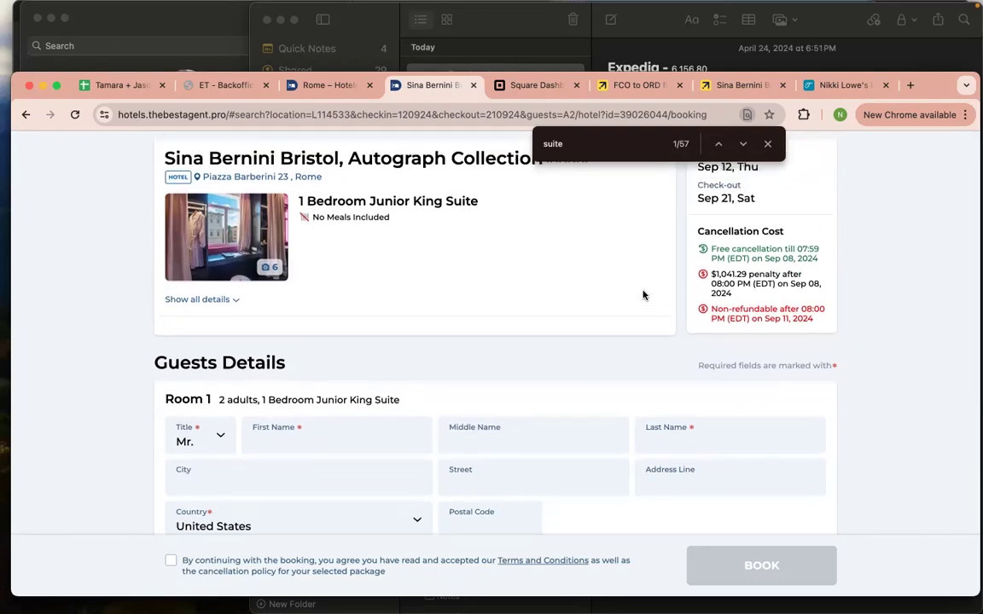
pyautogui.scroll(-1, 643, 295)
pyautogui.scroll(1, 643, 296)
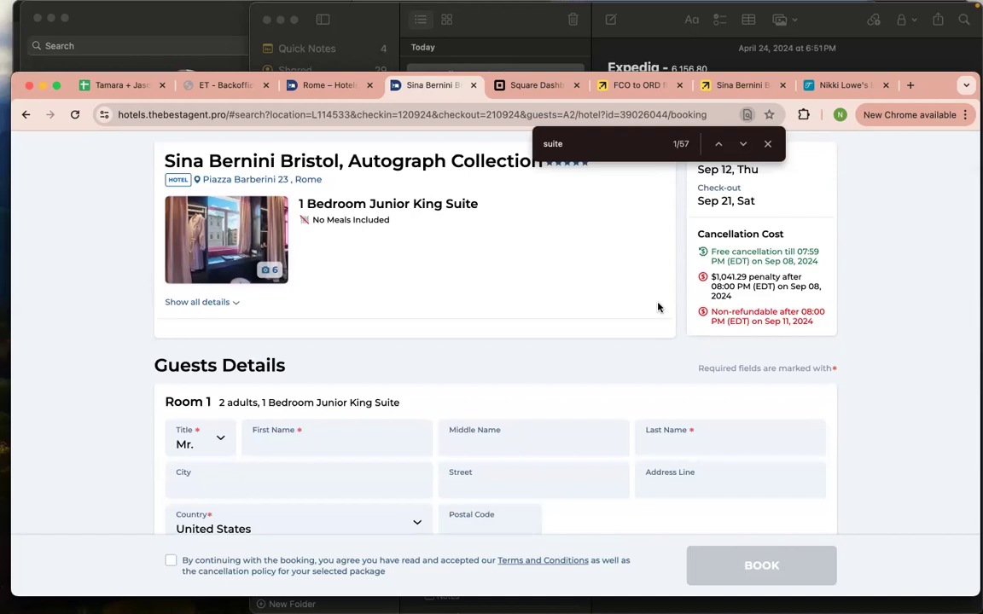
pyautogui.scroll(3, 658, 307)
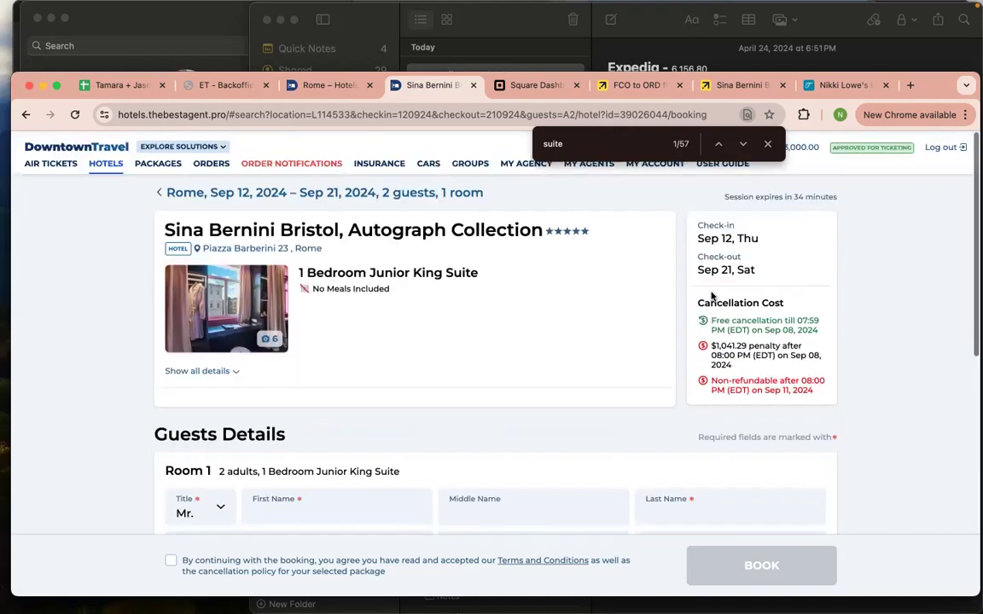
pyautogui.press('Escape')
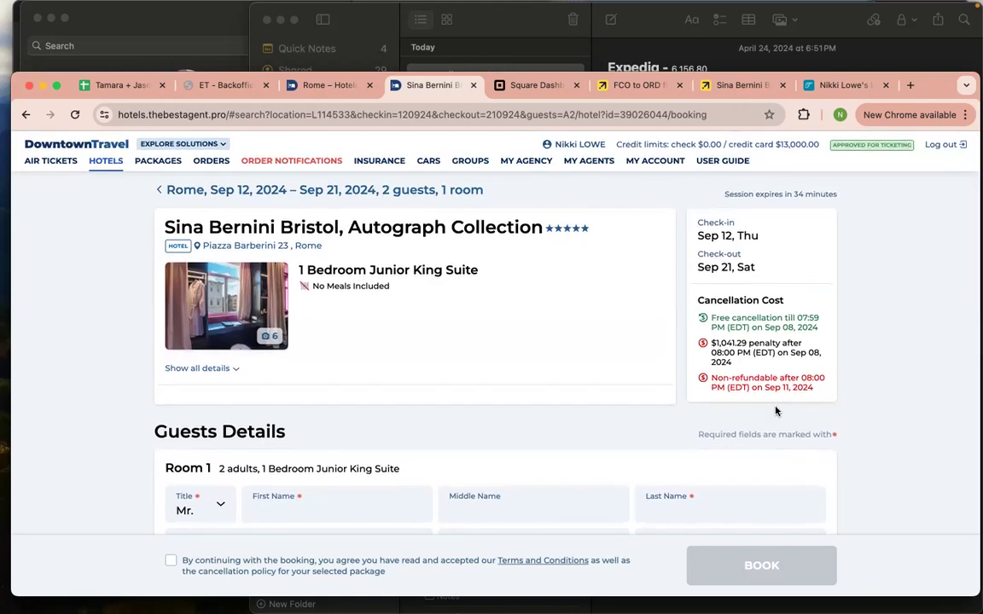
# Highlight the Sep 08, 2024 free-cancellation deadline, then return to the TravelJoy invoice
pyautogui.scroll(-1, 776, 410)
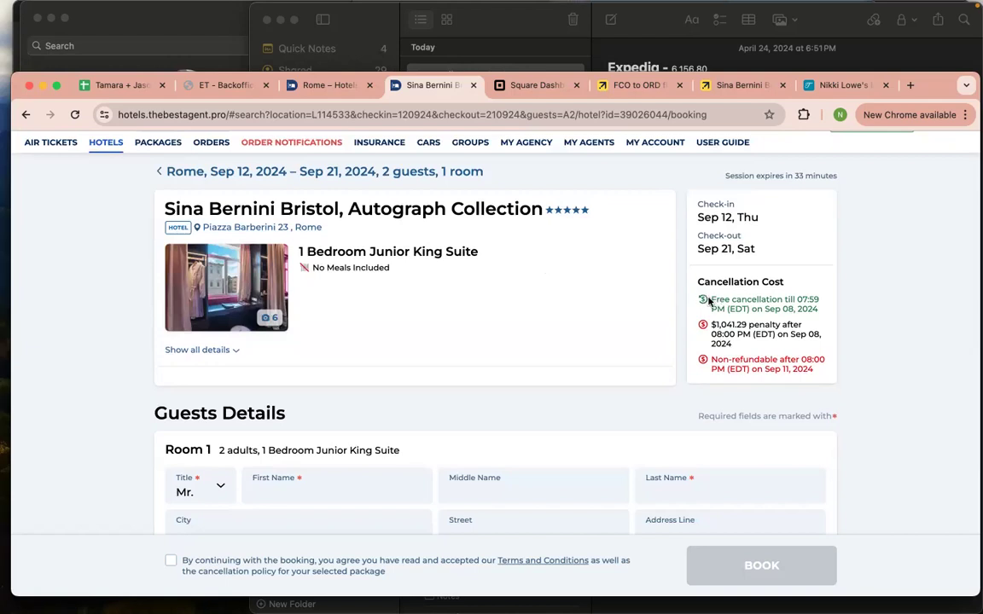
pyautogui.moveTo(708, 300); pyautogui.dragTo(815, 318)
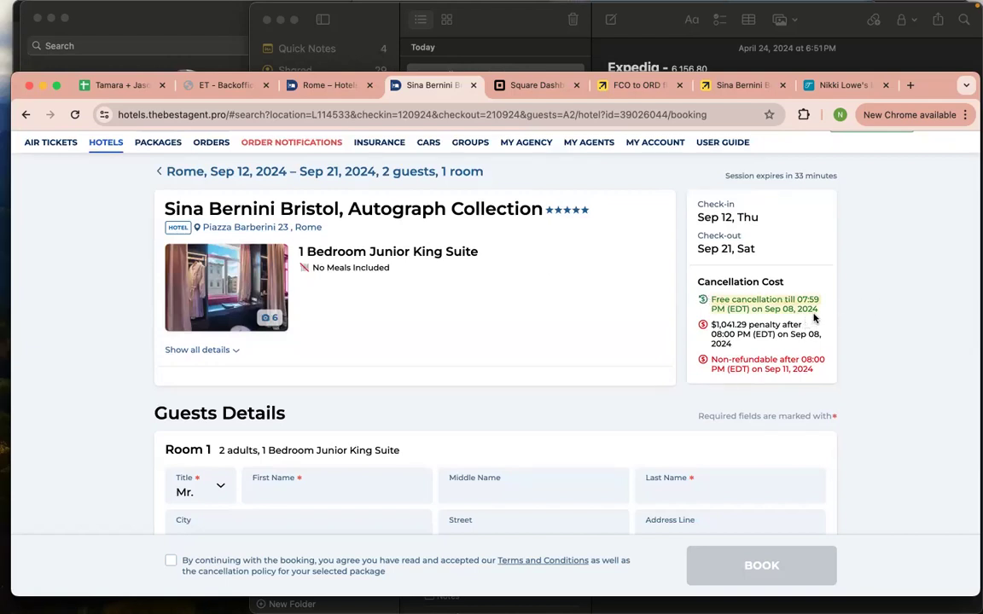
pyautogui.scroll(-1, 813, 318)
pyautogui.click(778, 286)
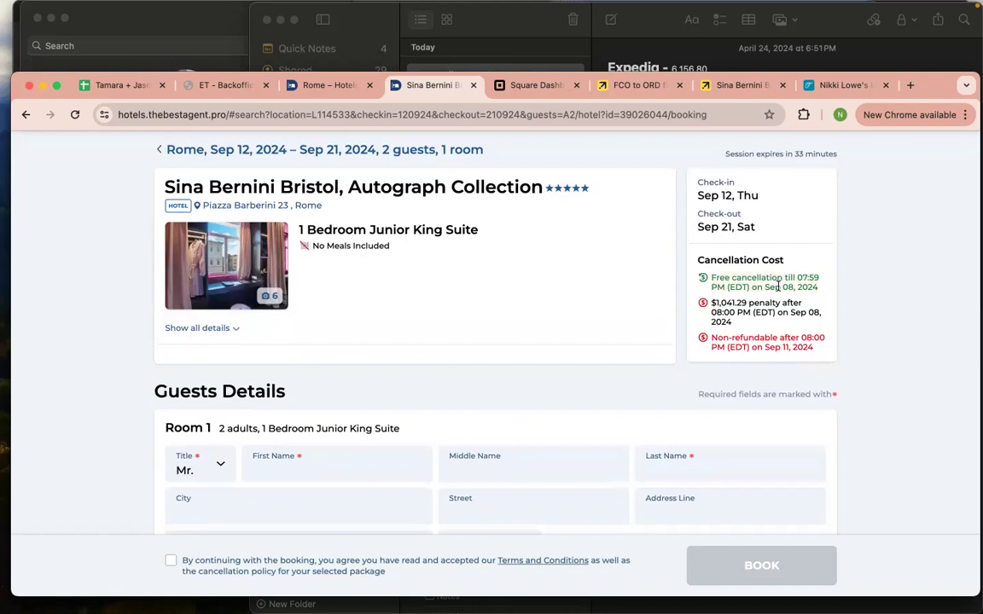
pyautogui.moveTo(765, 287); pyautogui.dragTo(797, 287)
pyautogui.scroll(-1, 789, 287)
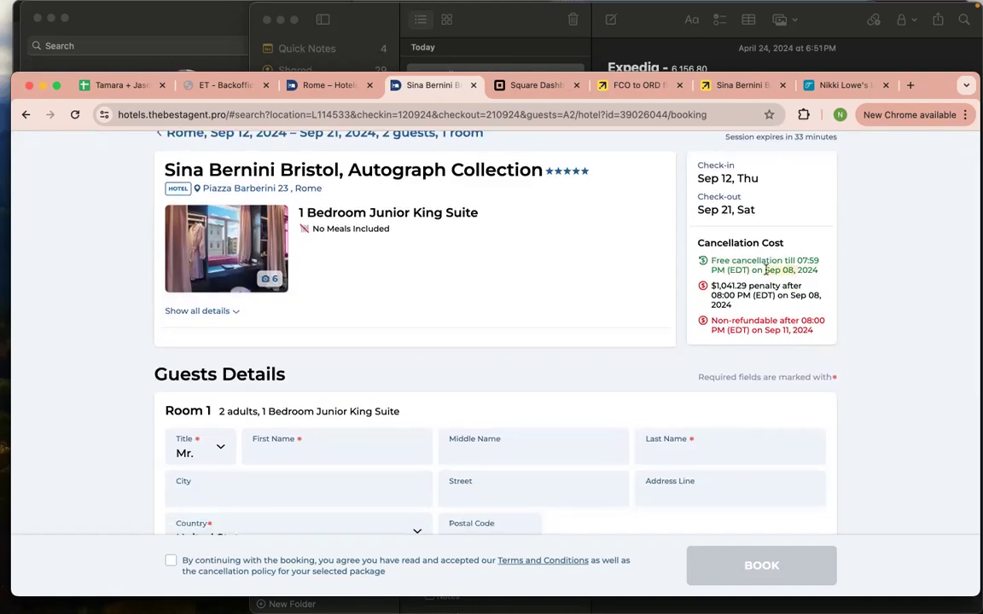
pyautogui.moveTo(768, 271); pyautogui.dragTo(708, 262)
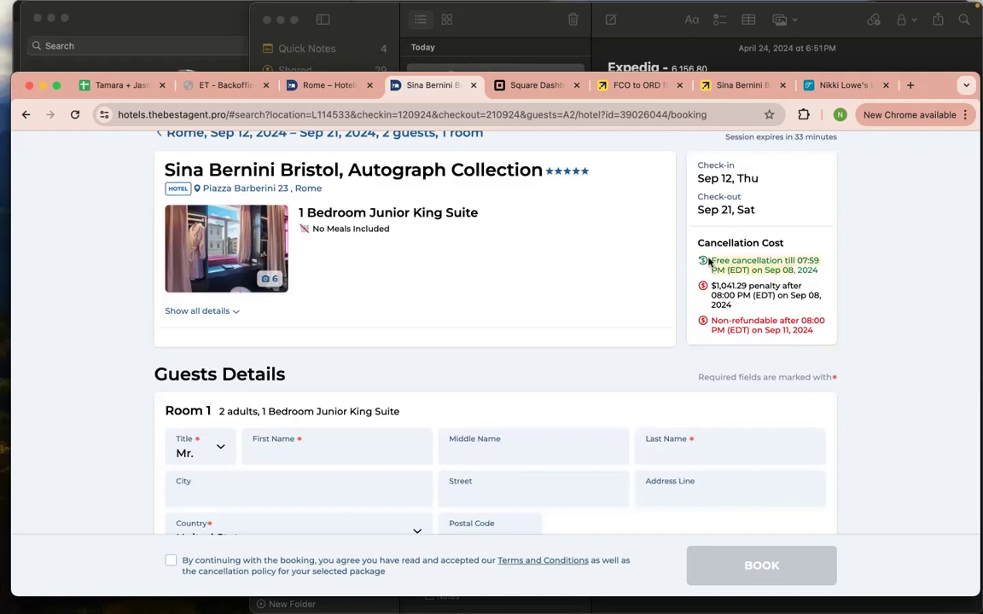
pyautogui.scroll(-3, 710, 263)
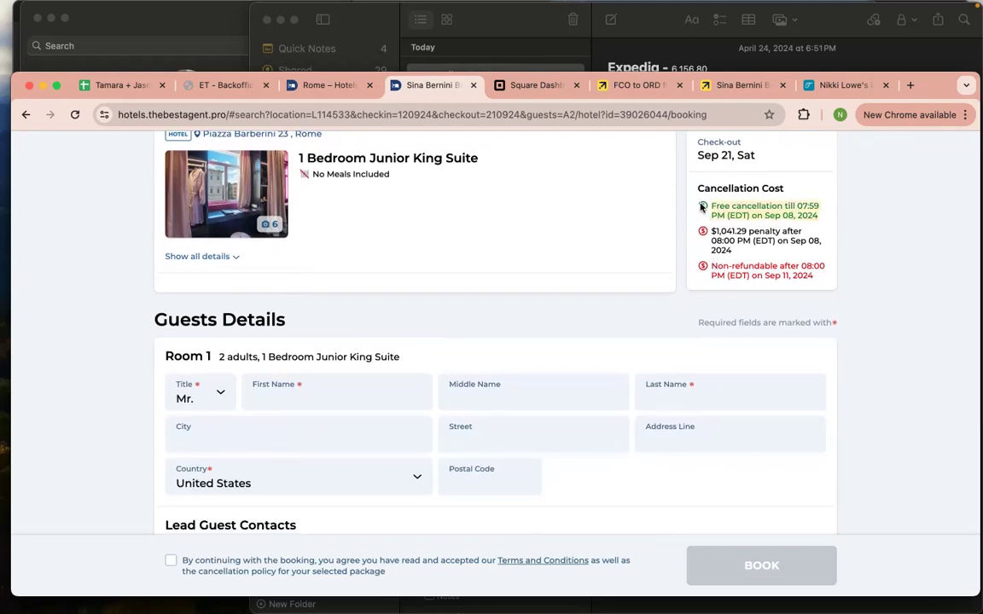
pyautogui.scroll(1, 649, 229)
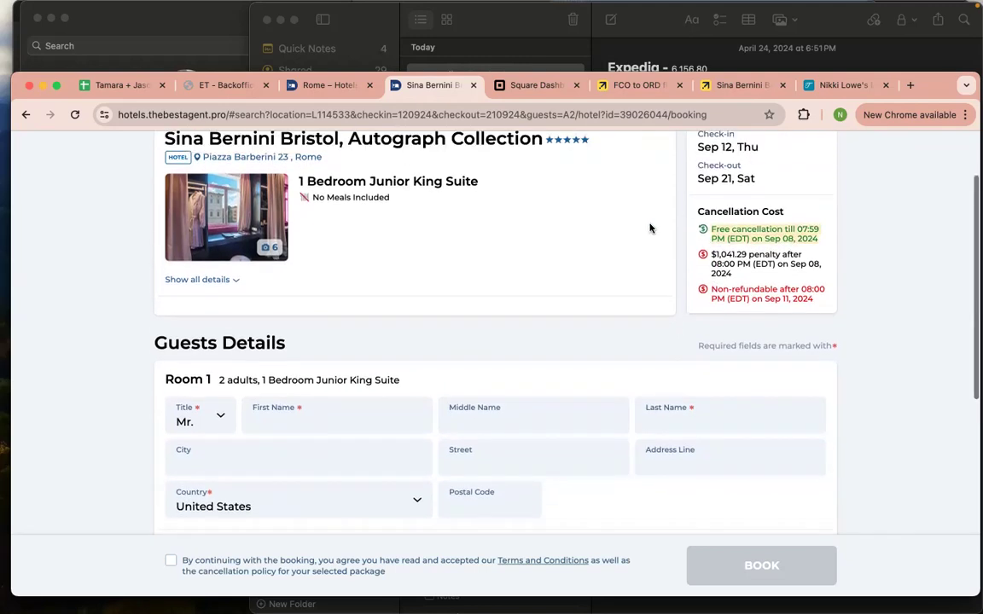
pyautogui.click(827, 91)
# Enter 'no' as the Hotel Only line item's description and commit it
pyautogui.scroll(5, 351, 331)
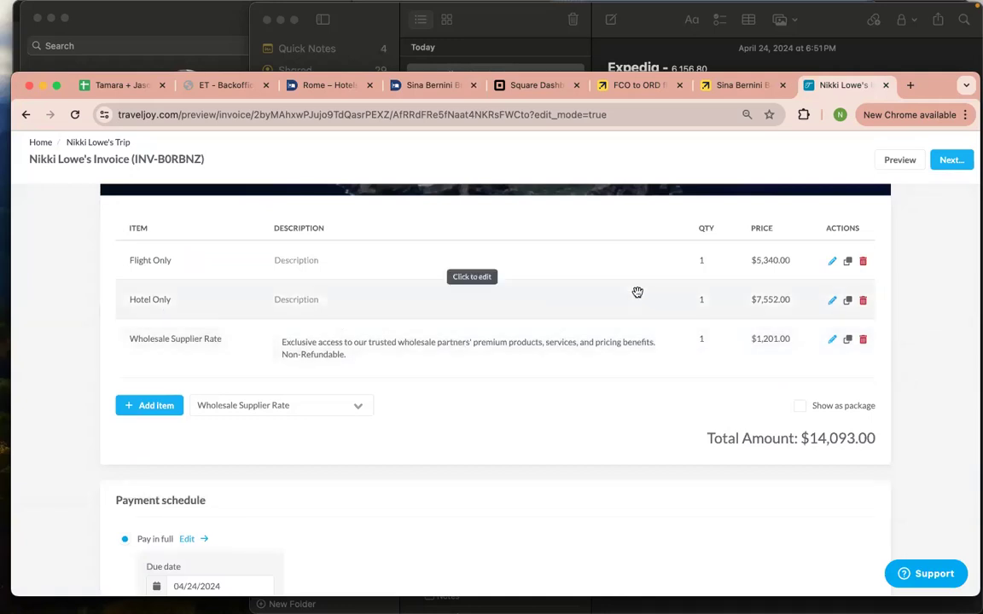
pyautogui.click(582, 295)
pyautogui.click(433, 301)
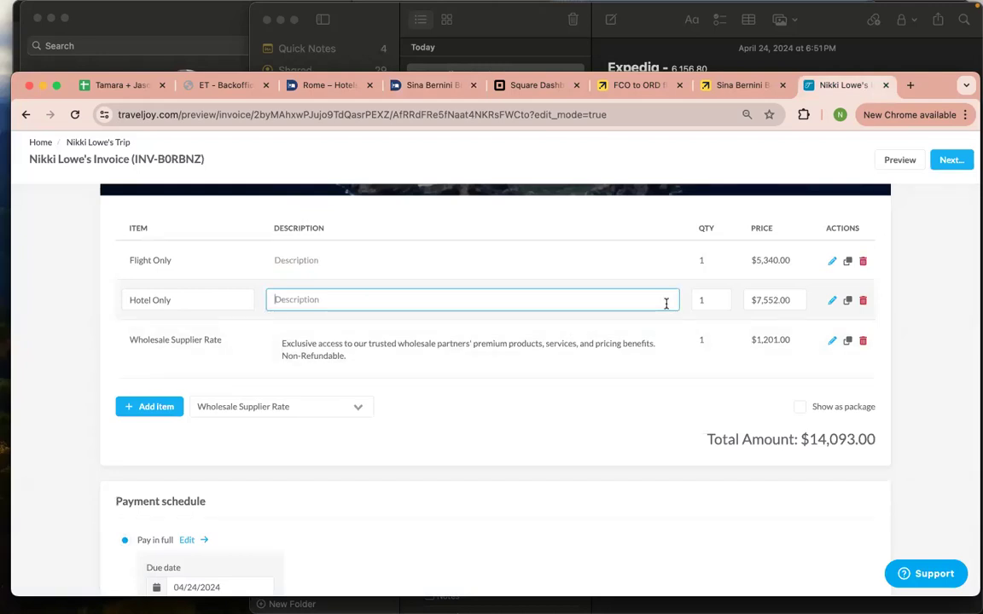
pyautogui.write('non')
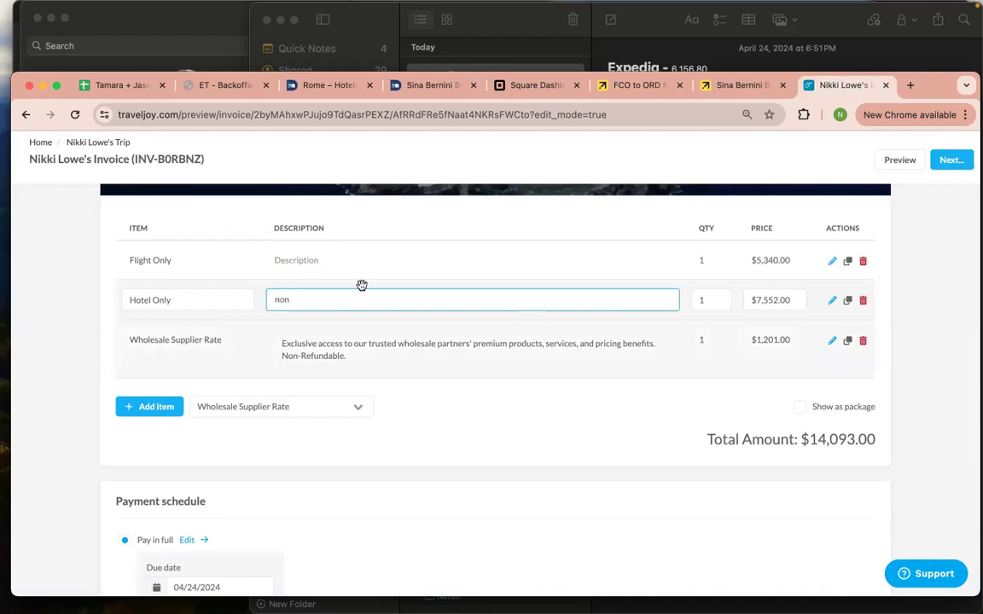
pyautogui.press('Return')
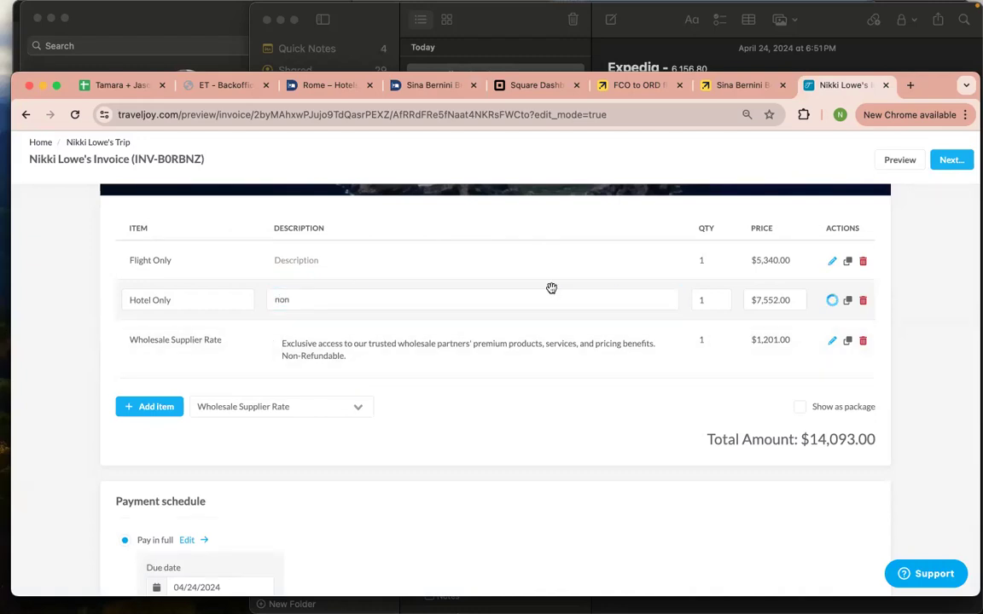
pyautogui.click(395, 299)
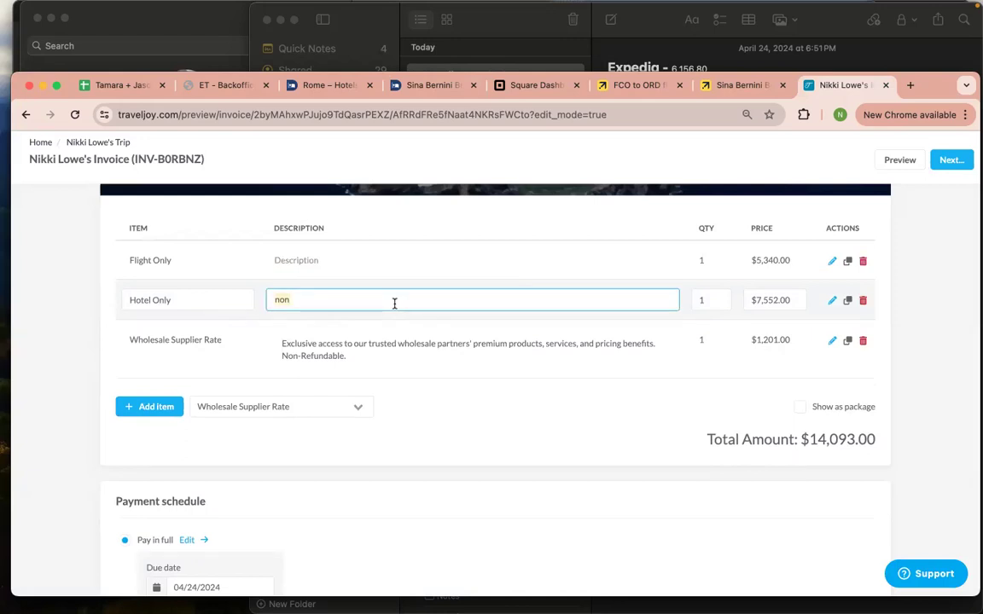
pyautogui.click(439, 293)
# Go from the Sina Bernini booking to the ORDERS list and open the 25hours Hotel Florence order 8545
pyautogui.click(427, 84)
pyautogui.scroll(2, 442, 216)
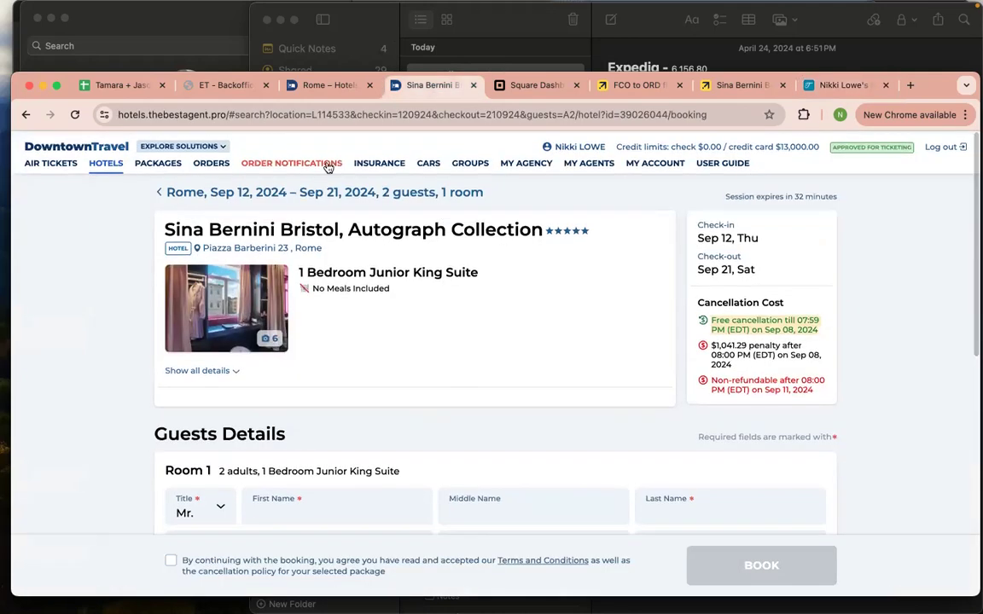
pyautogui.click(215, 161)
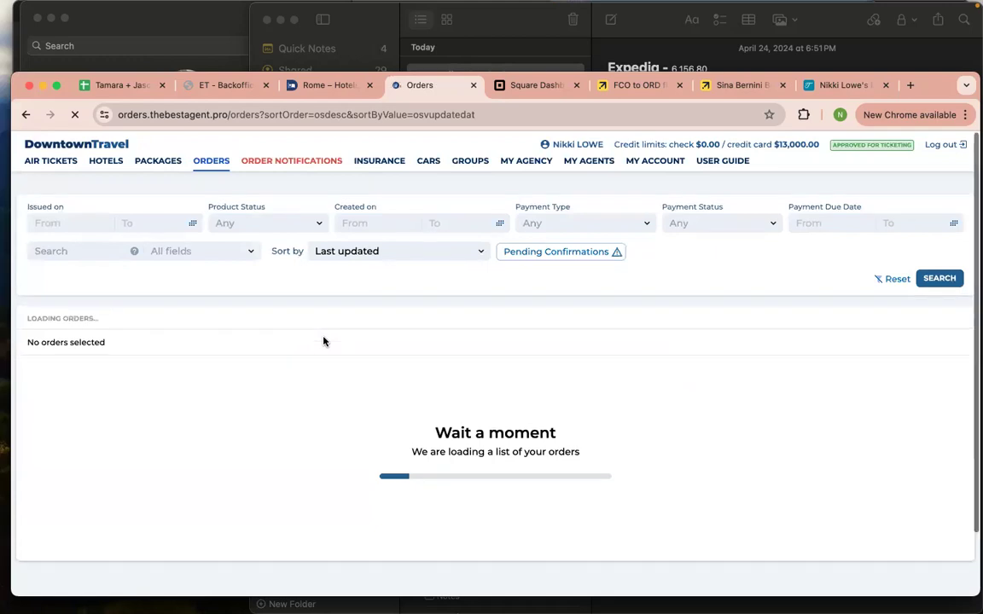
pyautogui.scroll(-3, 324, 335)
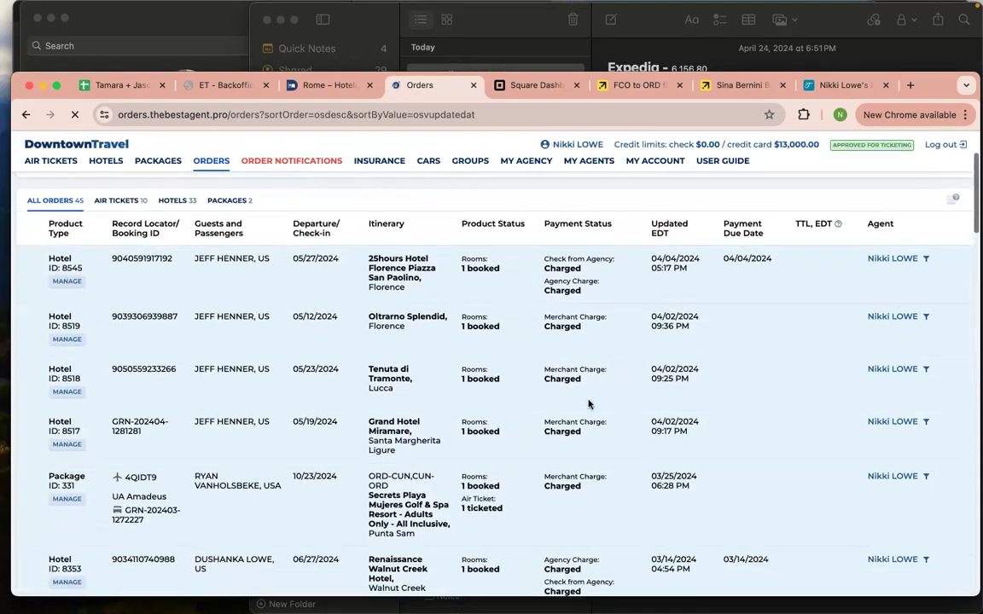
pyautogui.scroll(-1, 572, 384)
pyautogui.scroll(-1, 551, 369)
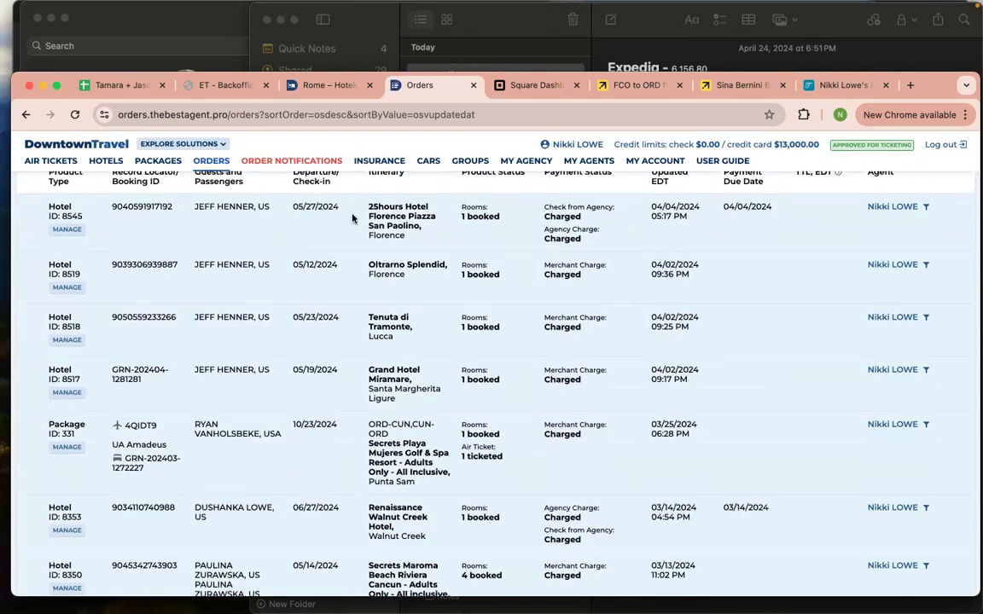
pyautogui.scroll(-1, 393, 266)
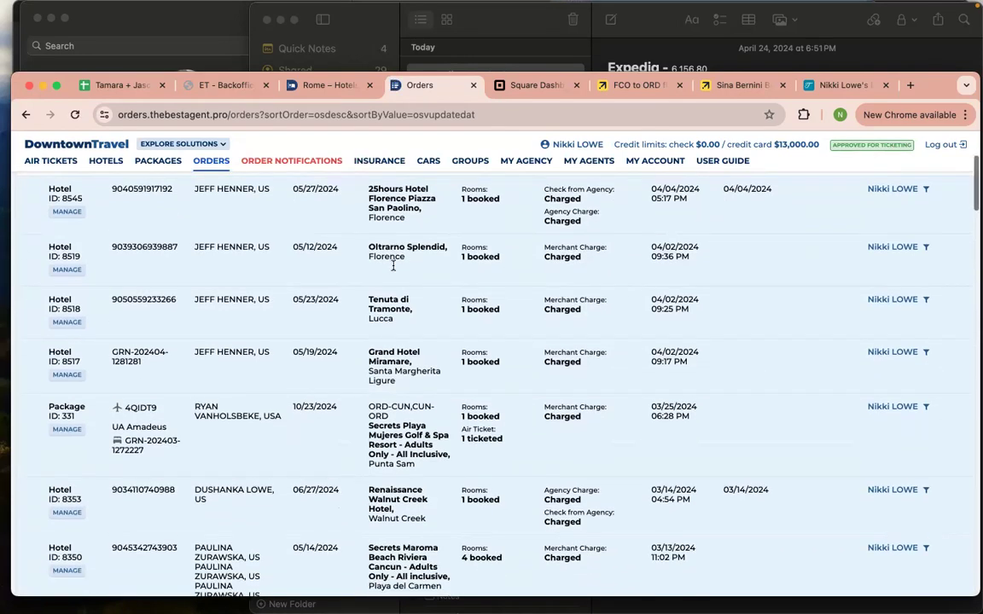
pyautogui.click(67, 214)
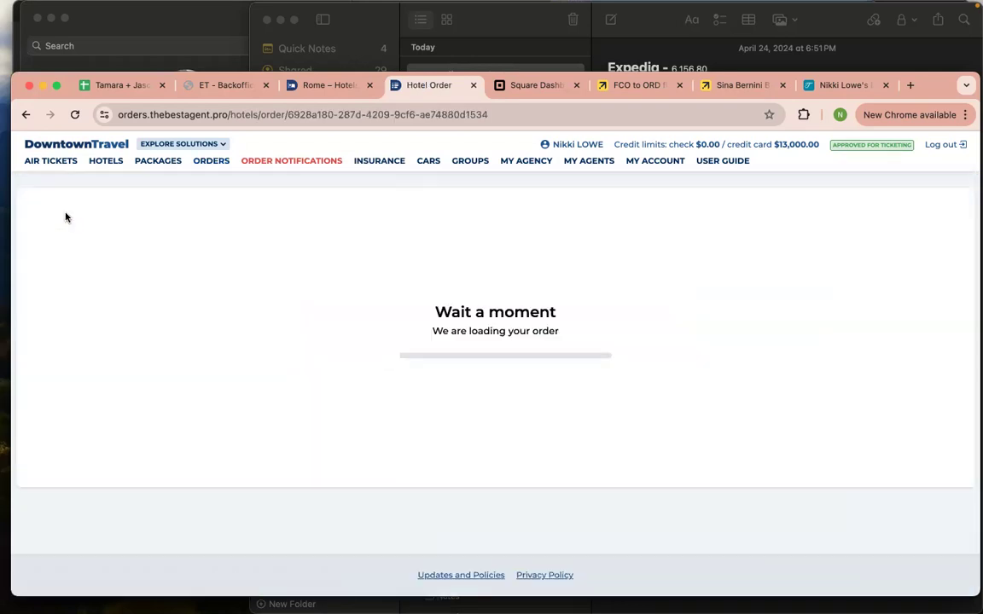
pyautogui.scroll(-1, 325, 314)
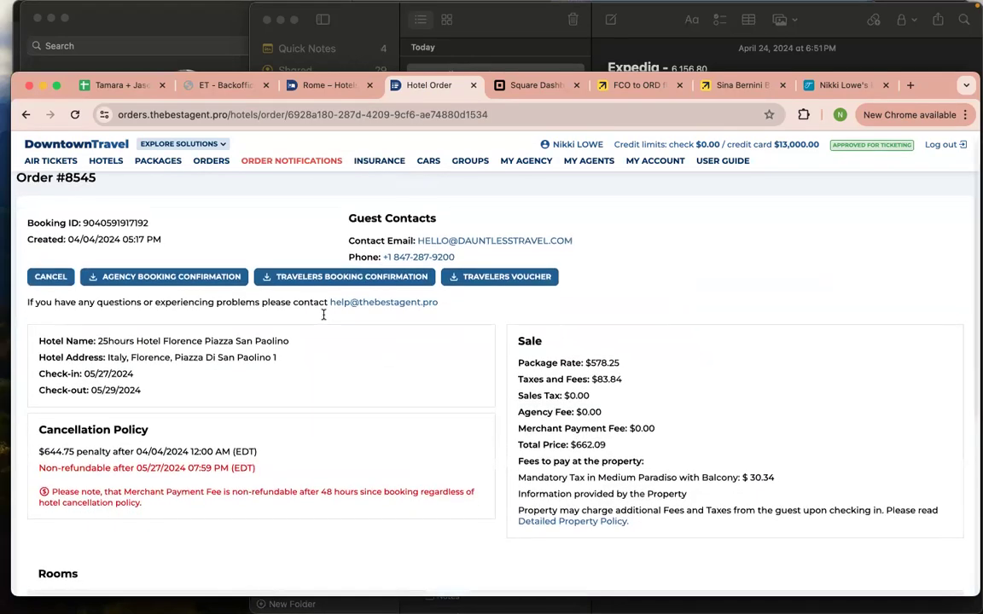
pyautogui.scroll(-2, 325, 314)
pyautogui.scroll(-2, 171, 392)
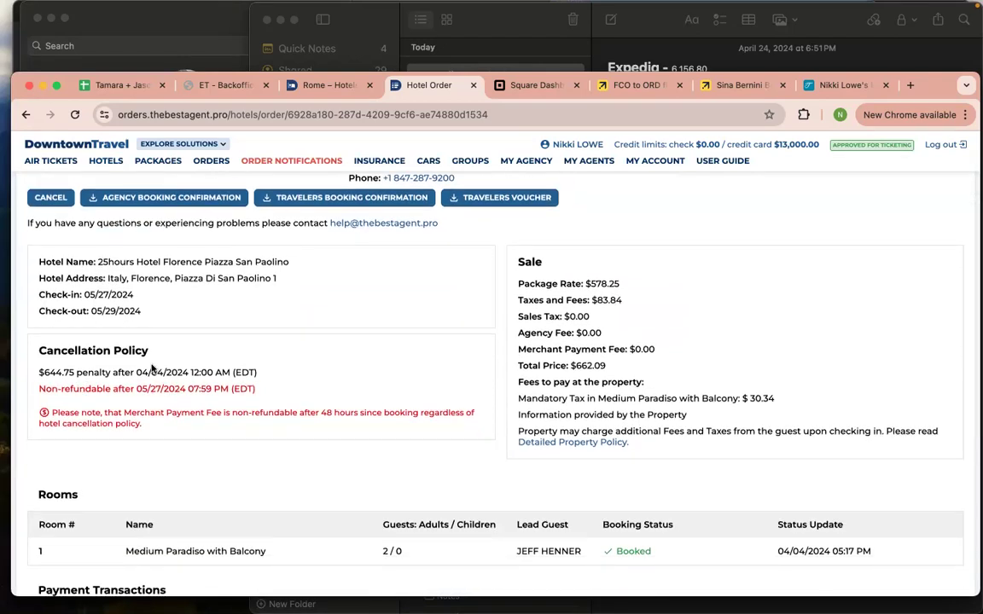
pyautogui.scroll(1, 152, 367)
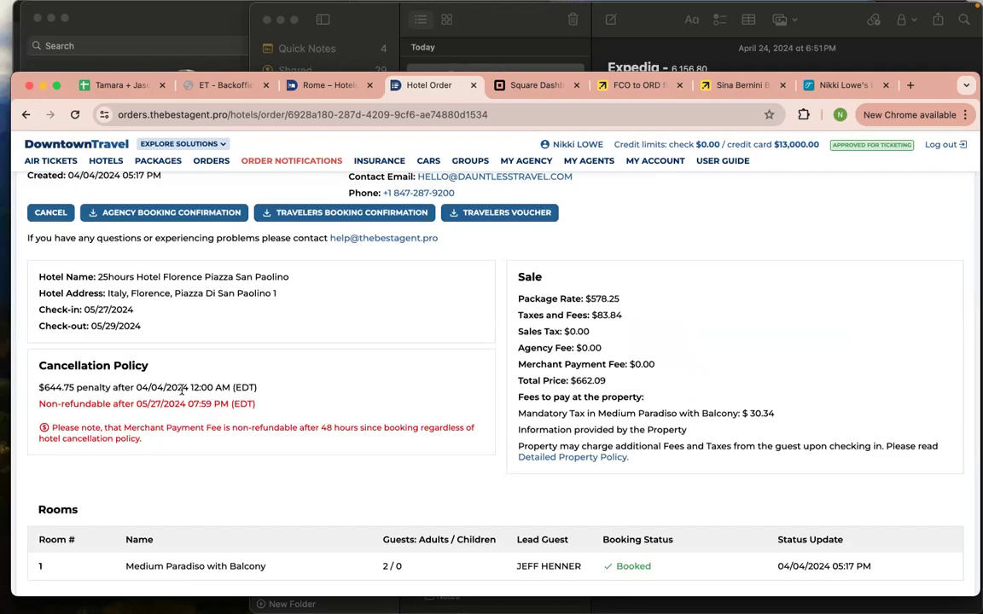
pyautogui.scroll(-3, 182, 389)
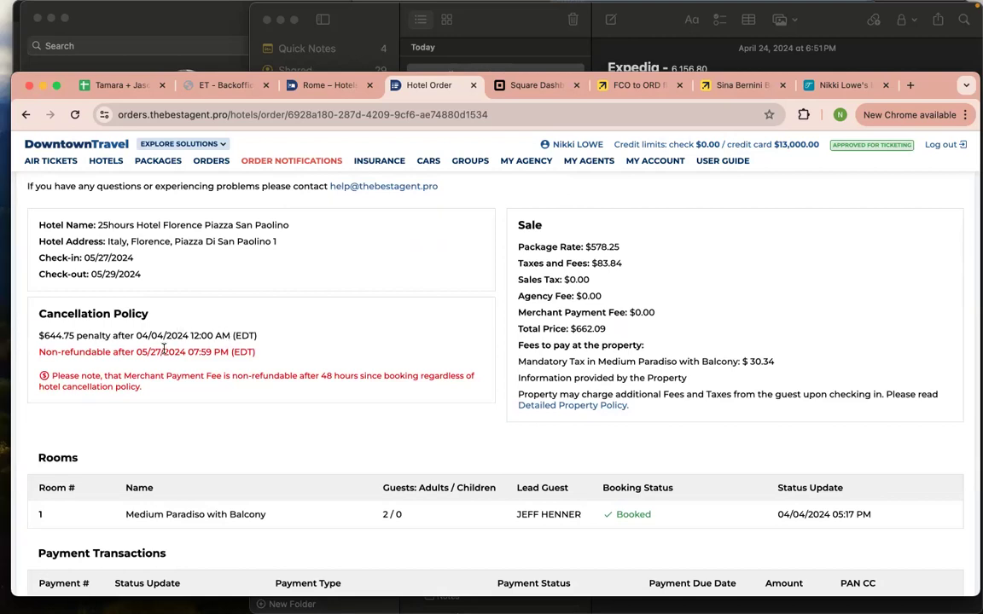
pyautogui.scroll(1, 175, 359)
pyautogui.scroll(-5, 200, 383)
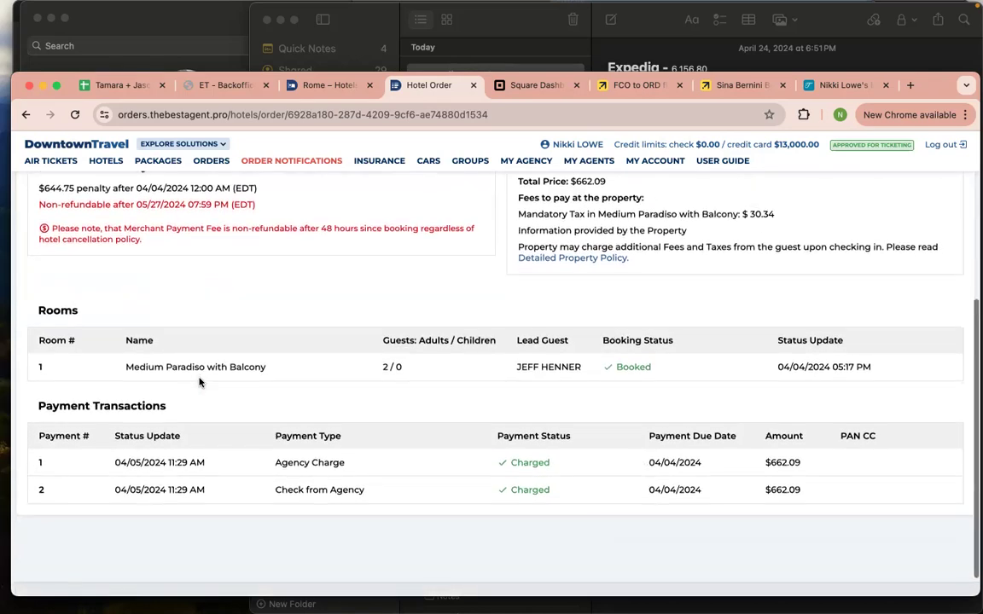
pyautogui.scroll(2, 461, 346)
pyautogui.scroll(3, 457, 344)
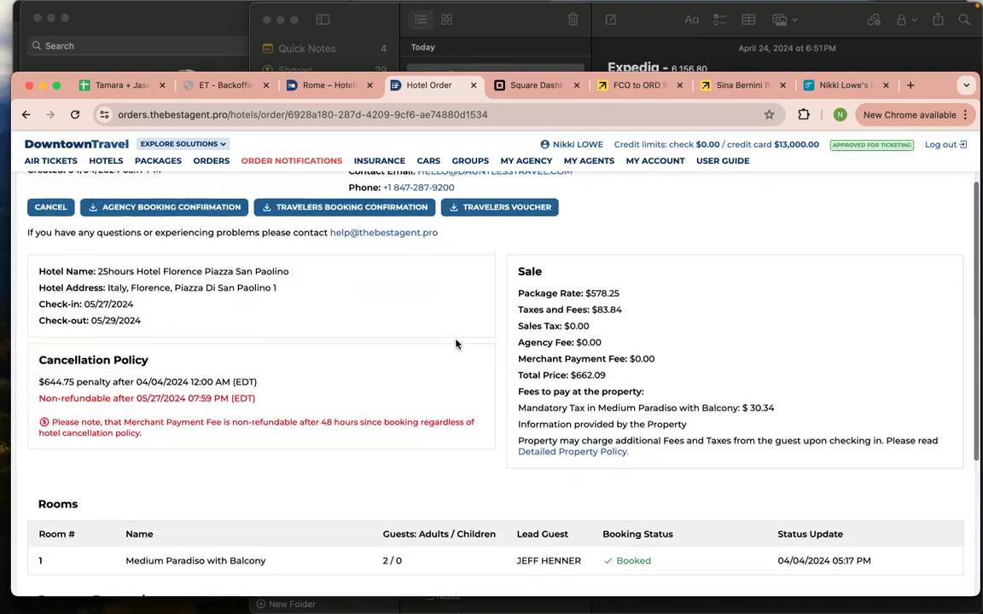
pyautogui.scroll(1, 456, 344)
# Return to the orders list and open the four-room Secrets Maroma Beach Riviera Cancun order
pyautogui.click(26, 114)
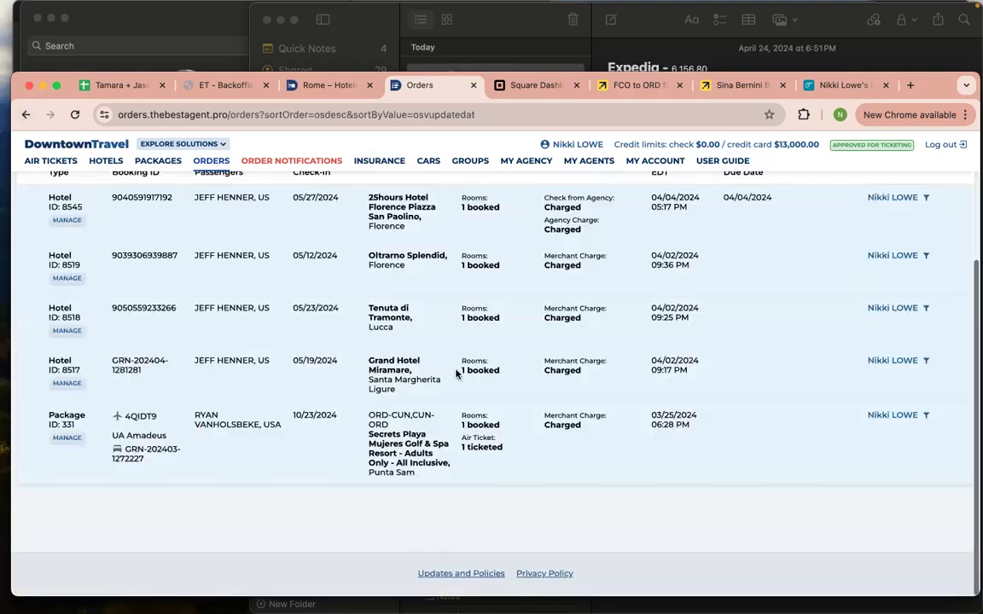
pyautogui.scroll(-2, 457, 373)
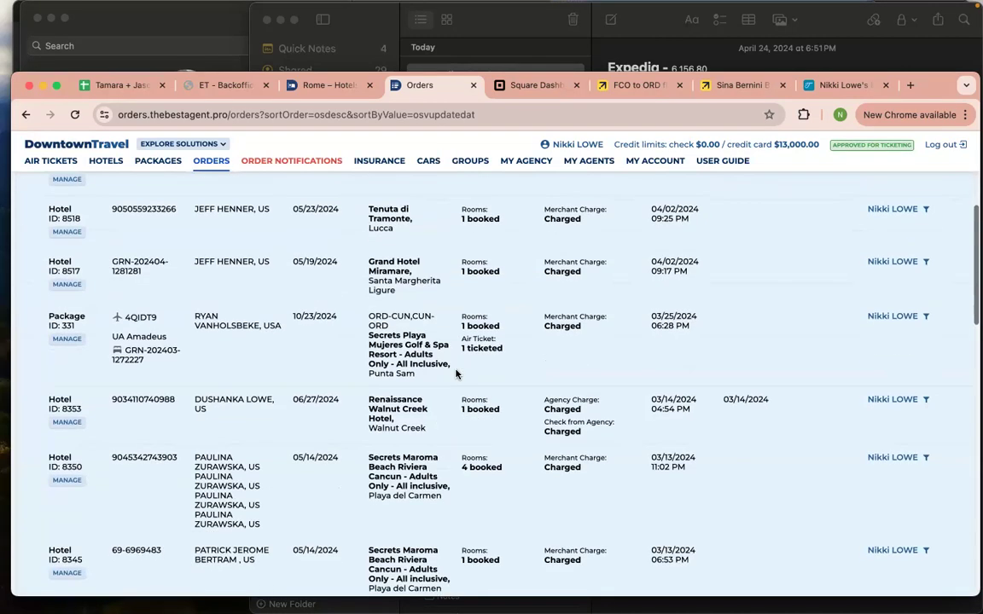
pyautogui.scroll(3, 358, 301)
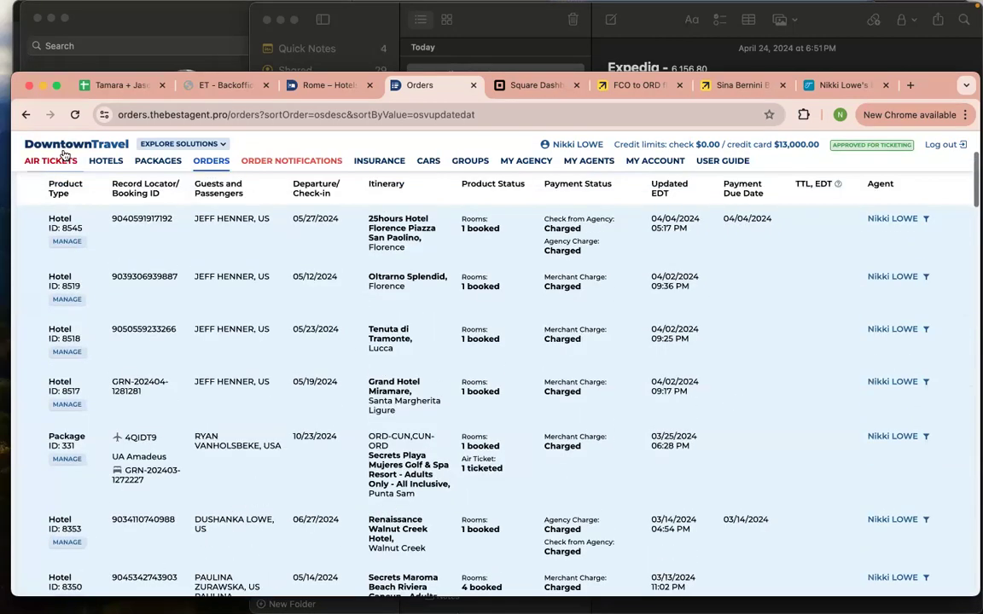
pyautogui.scroll(-5, 331, 312)
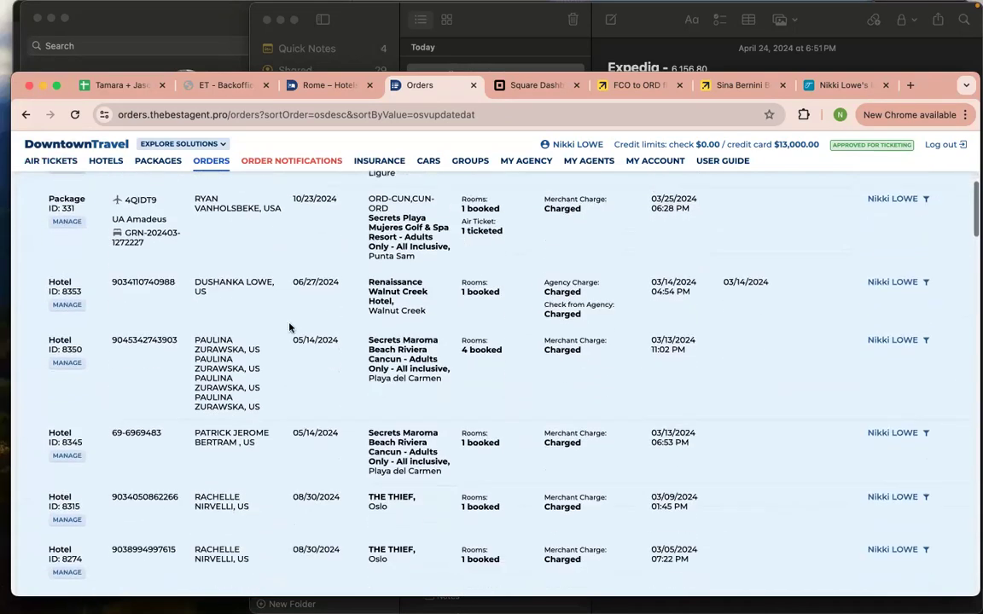
pyautogui.scroll(-2, 282, 331)
pyautogui.scroll(-3, 281, 331)
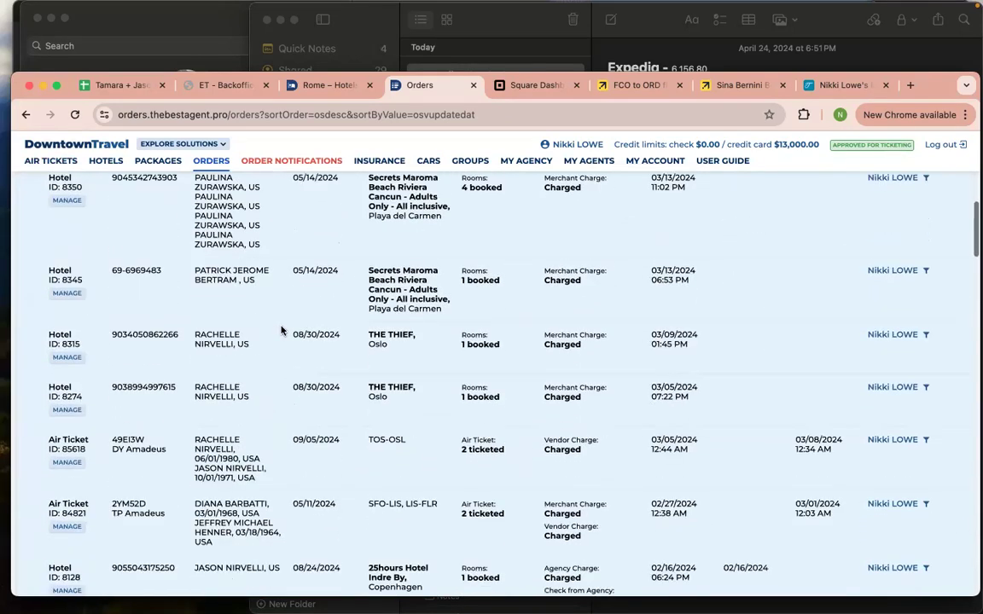
pyautogui.scroll(3, 282, 331)
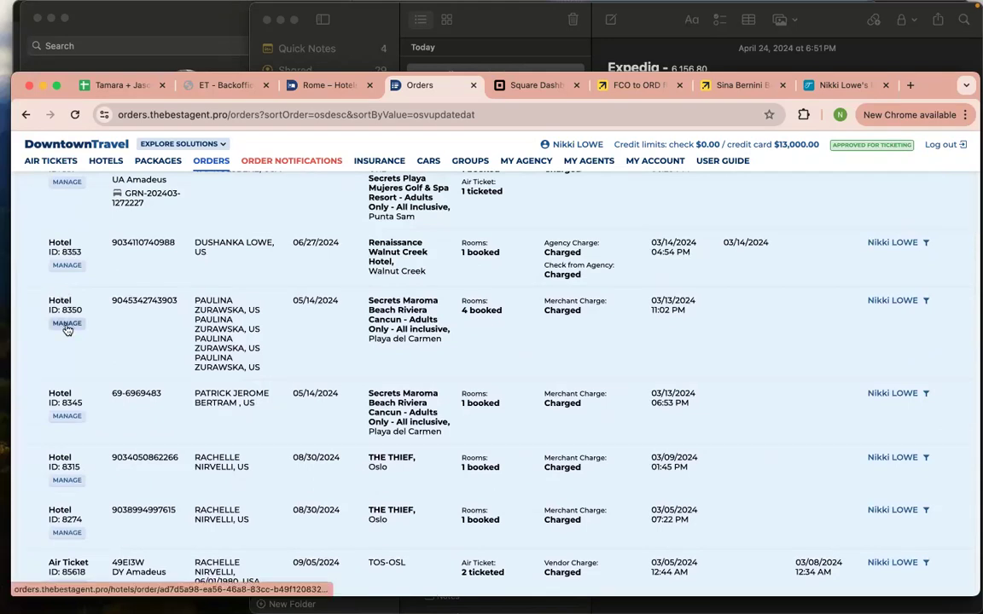
pyautogui.click(67, 325)
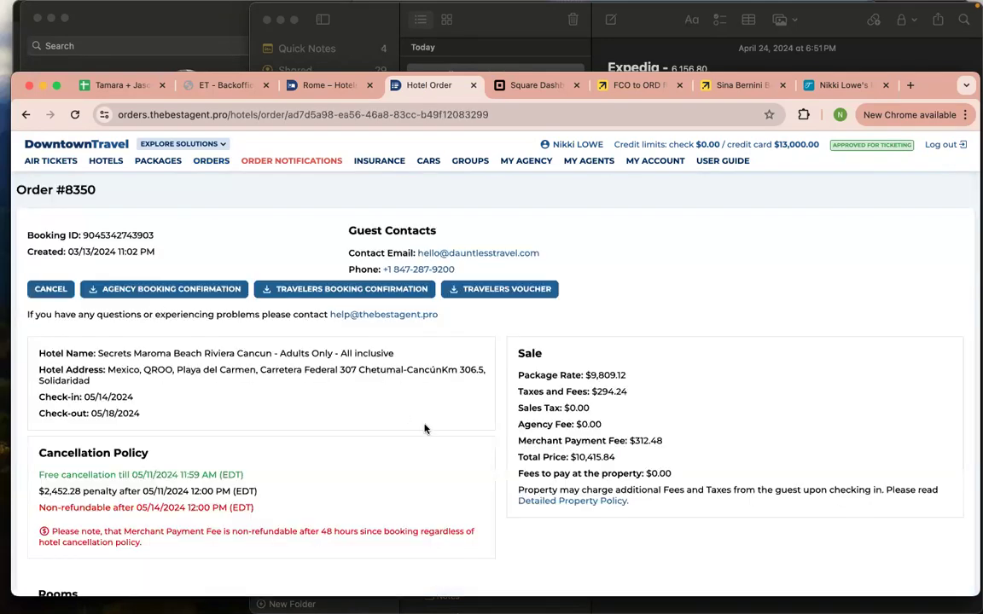
# Highlight the $2,452.28 cancellation penalty and the $10,415.84 charged amount
pyautogui.scroll(-6, 425, 429)
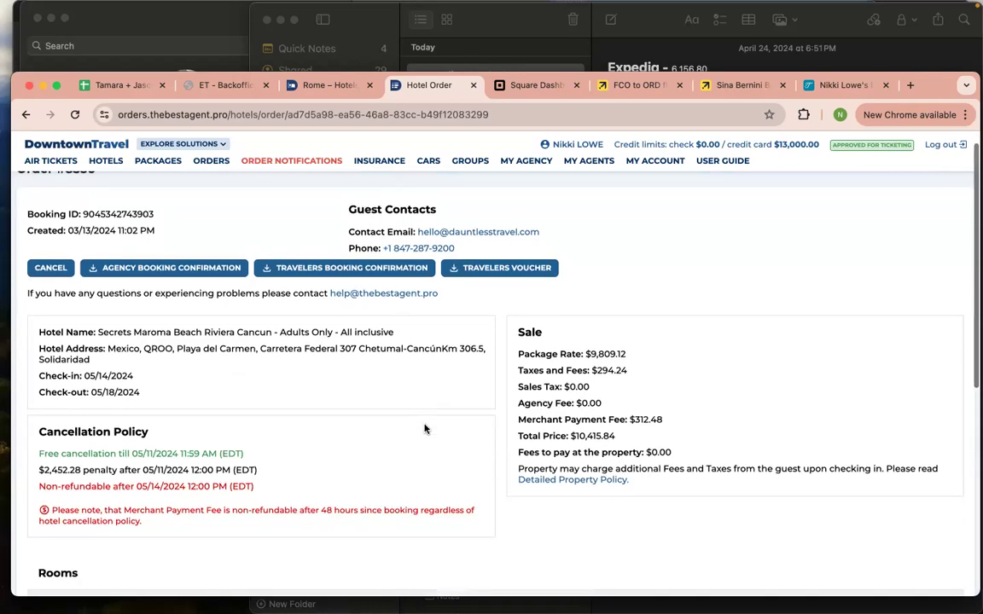
pyautogui.scroll(-4, 424, 428)
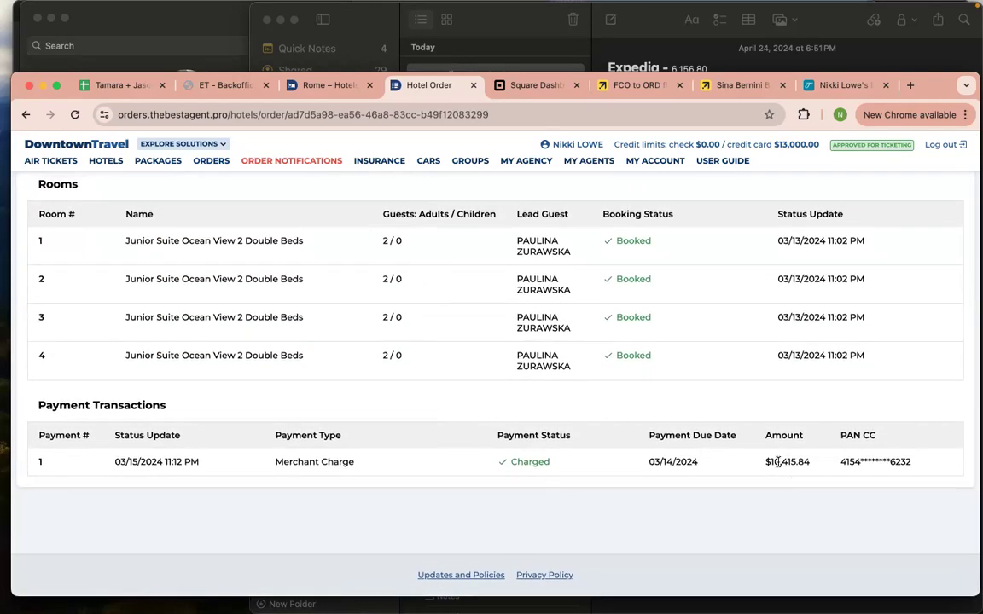
pyautogui.scroll(5, 781, 469)
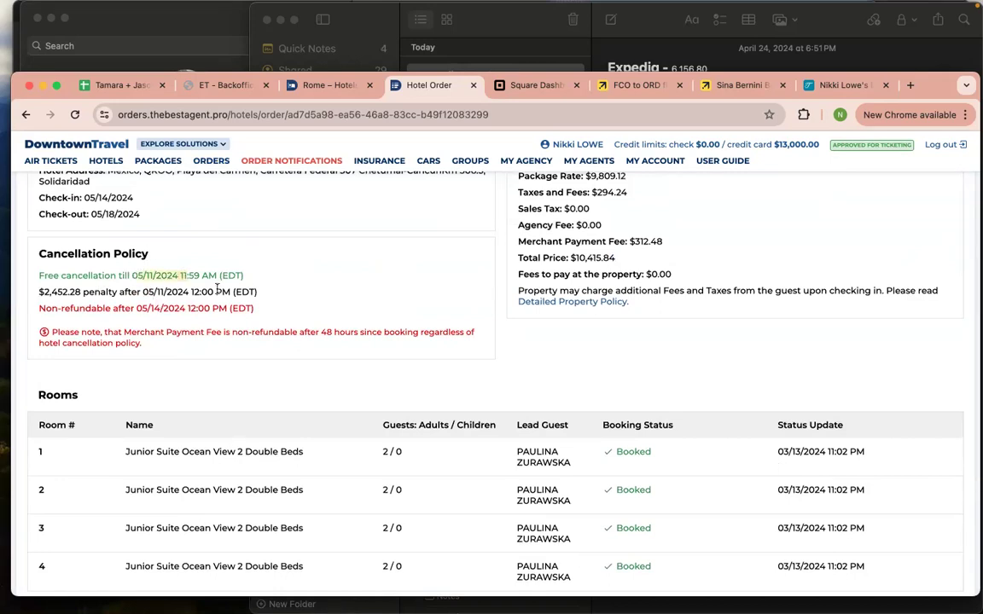
pyautogui.click(183, 287)
pyautogui.moveTo(38, 292); pyautogui.dragTo(94, 292)
pyautogui.scroll(-1, 287, 292)
pyautogui.scroll(3, 716, 331)
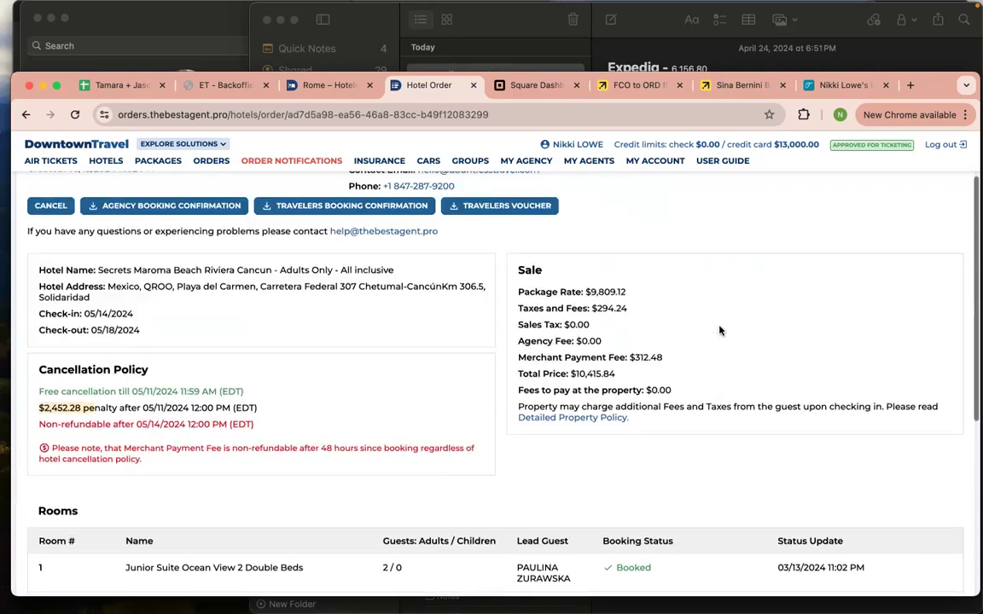
pyautogui.scroll(-8, 642, 335)
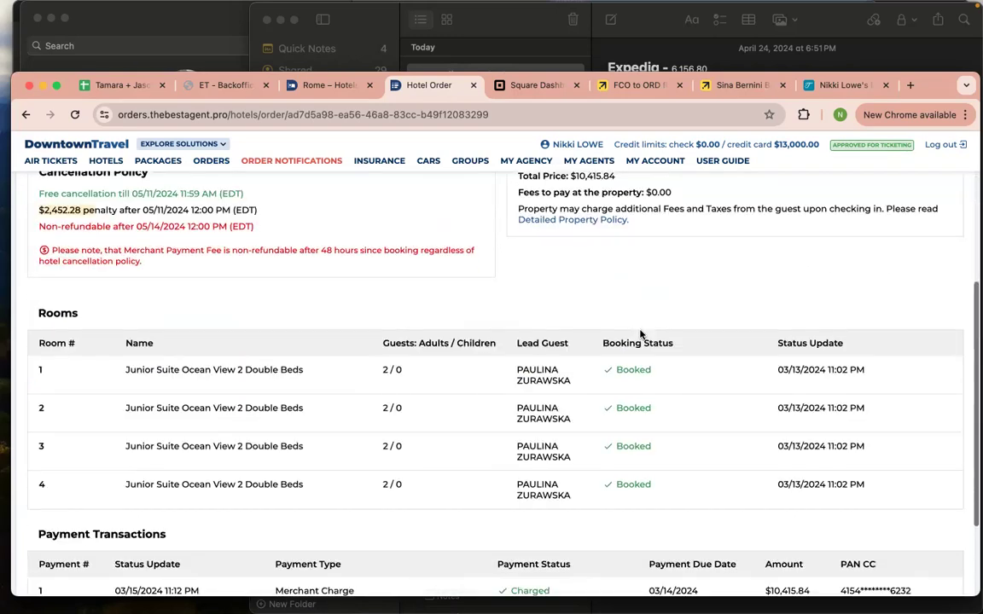
pyautogui.moveTo(765, 465); pyautogui.dragTo(811, 464)
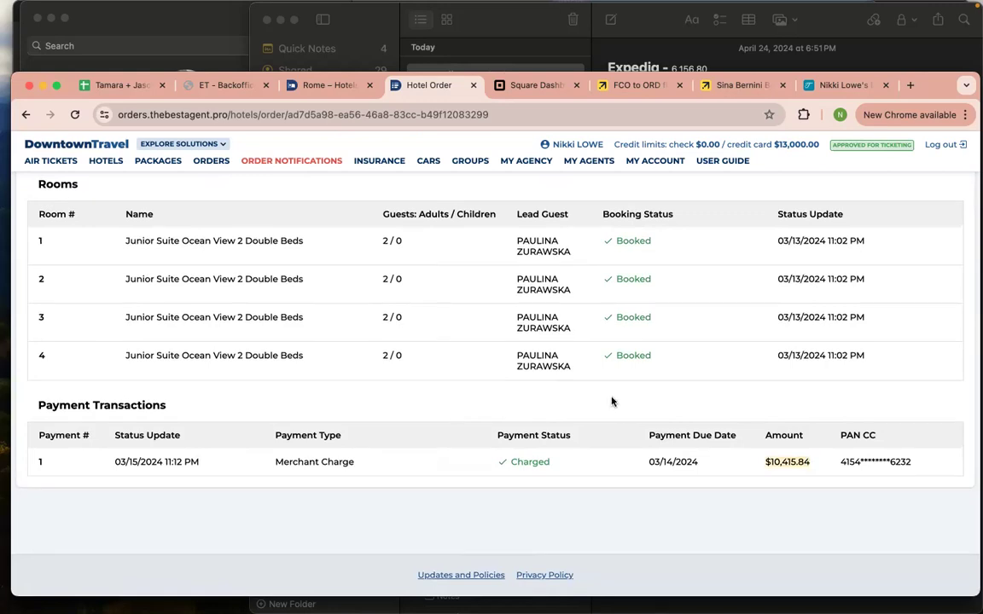
pyautogui.scroll(2, 611, 401)
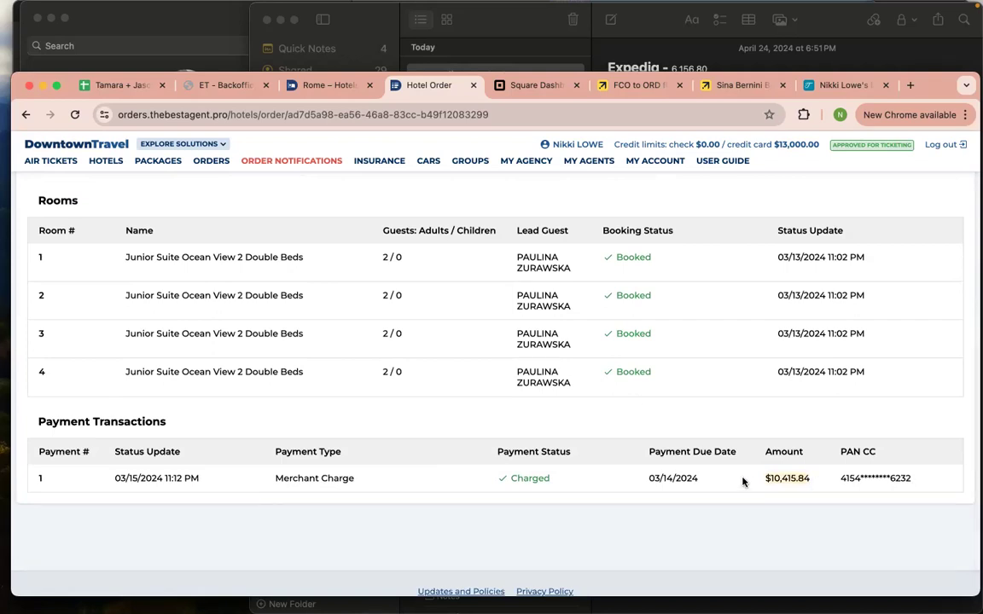
pyautogui.scroll(5, 802, 458)
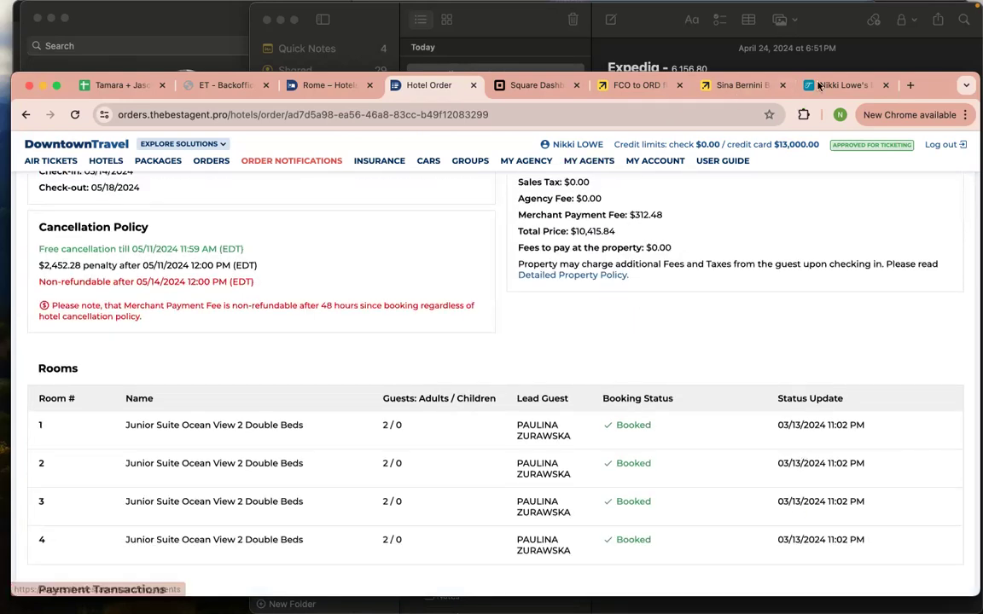
# Select the Hotel Only price of 7552 on the invoice, then go back to the Cancun booking
pyautogui.press('super+9')
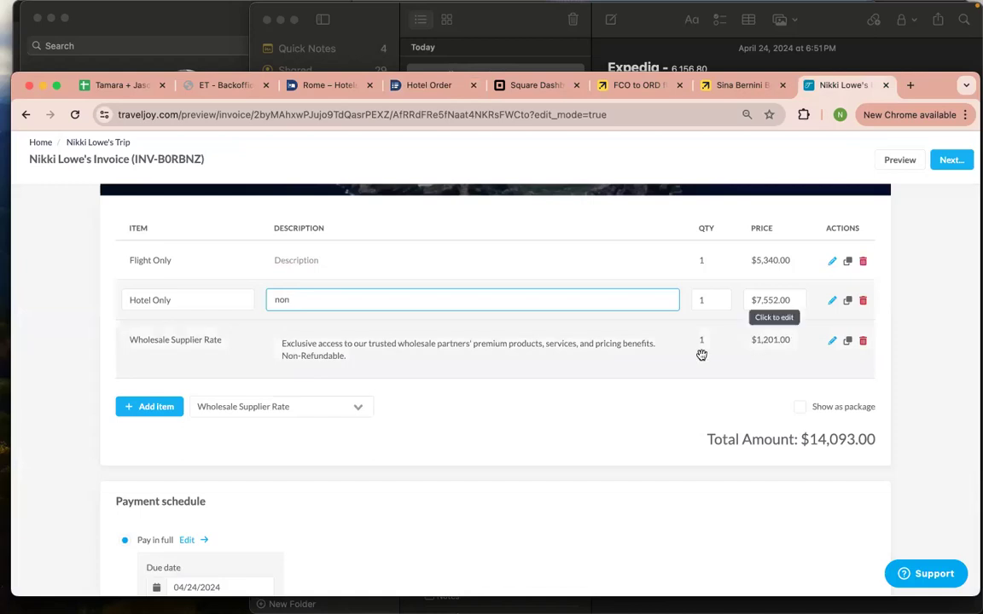
pyautogui.moveTo(796, 301); pyautogui.dragTo(714, 300)
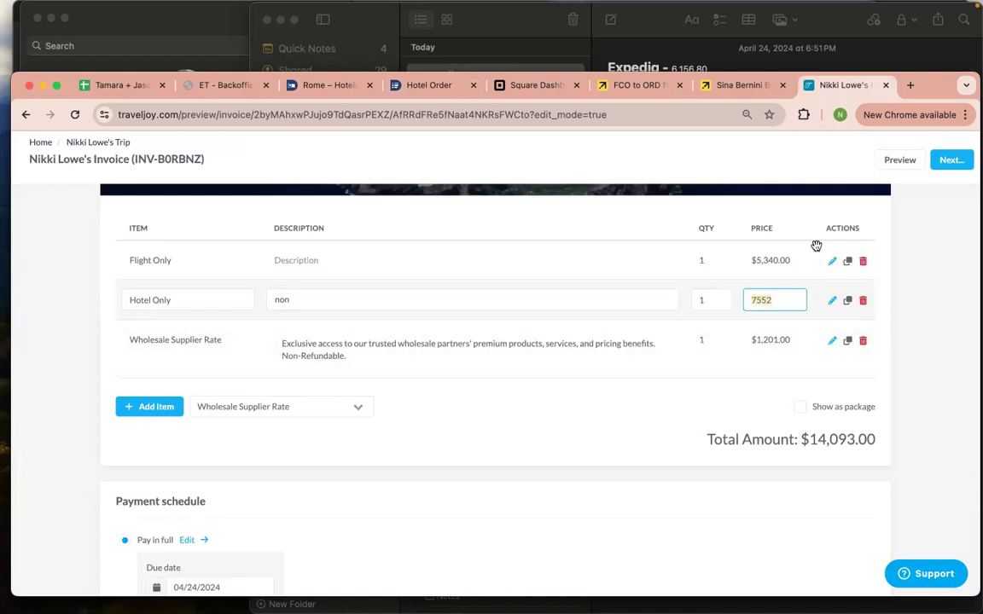
pyautogui.click(416, 89)
# Leave the Cancun booking for the orders list, then move to the HOTELS search page
pyautogui.scroll(-3, 705, 408)
pyautogui.scroll(5, 705, 409)
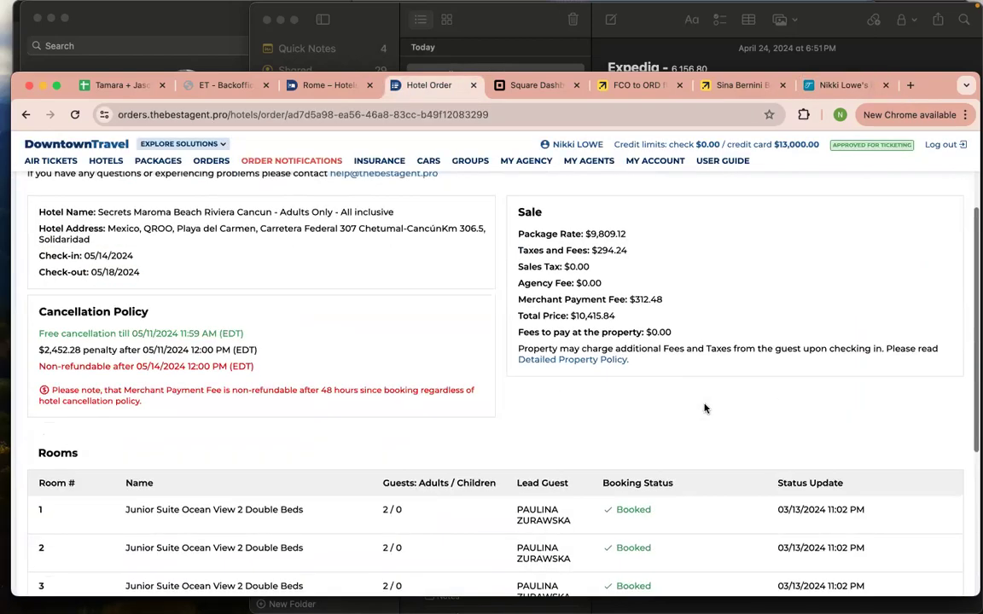
pyautogui.scroll(-2, 705, 409)
pyautogui.scroll(2, 705, 409)
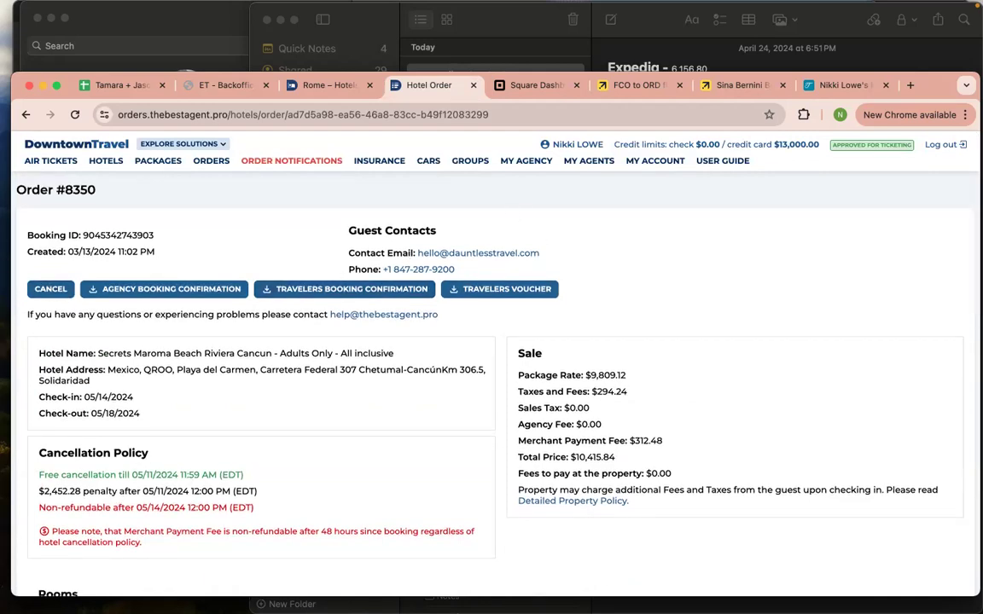
pyautogui.moveTo(575, 7)
pyautogui.click(26, 114)
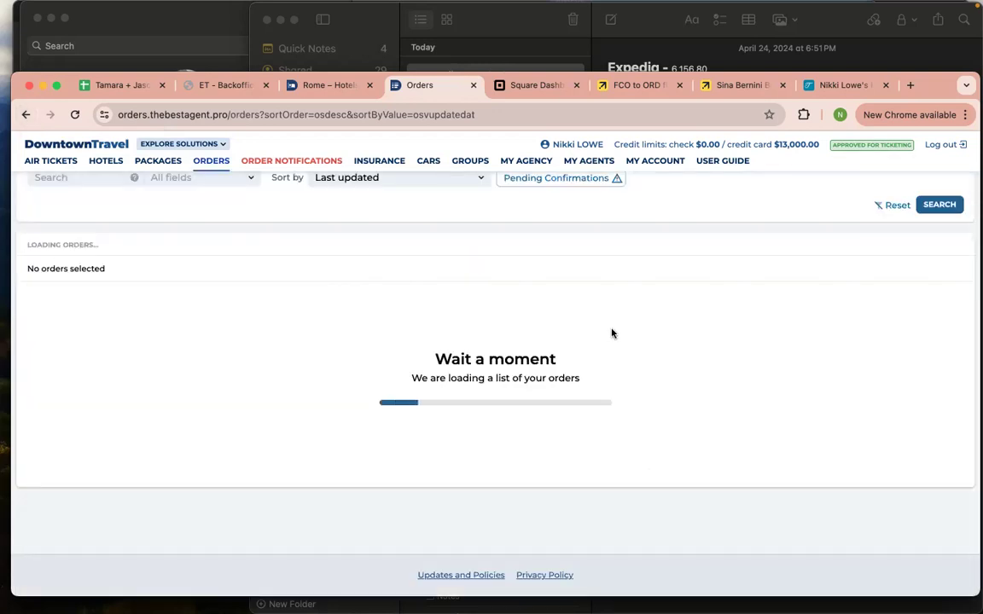
pyautogui.scroll(-18, 611, 334)
pyautogui.scroll(12, 611, 334)
pyautogui.scroll(10, 611, 334)
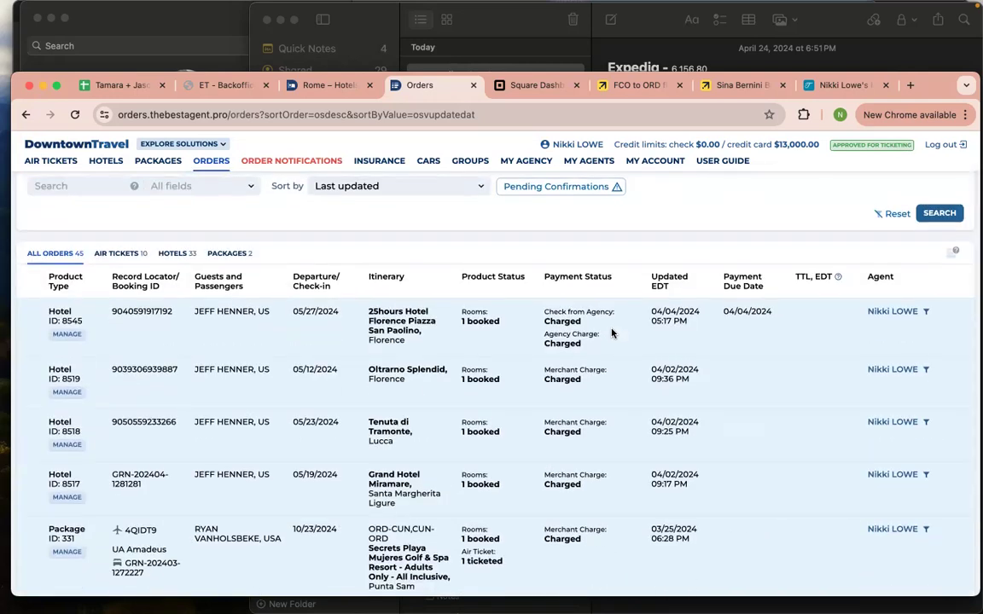
pyautogui.scroll(1, 611, 334)
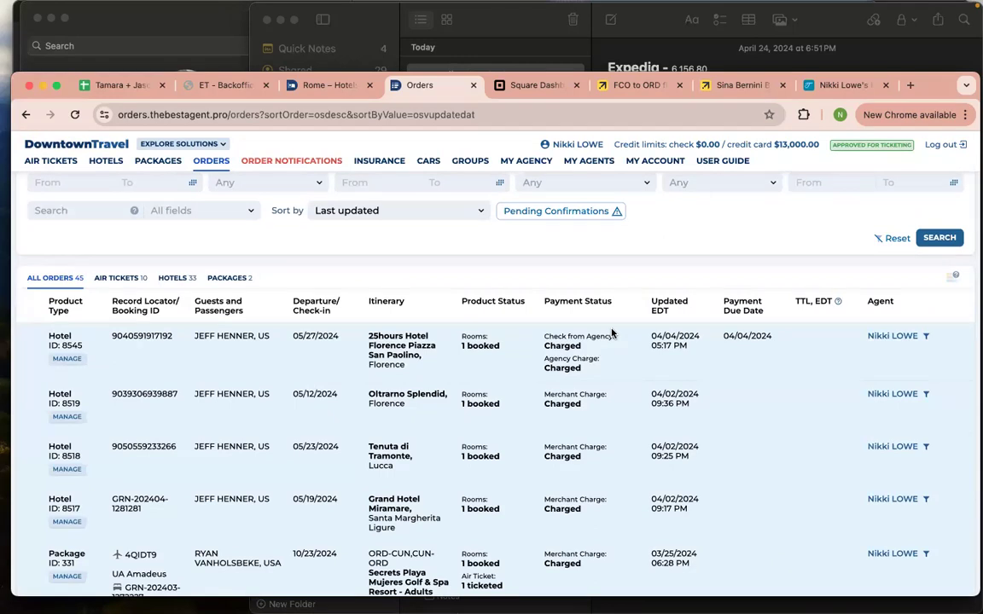
pyautogui.scroll(2, 611, 333)
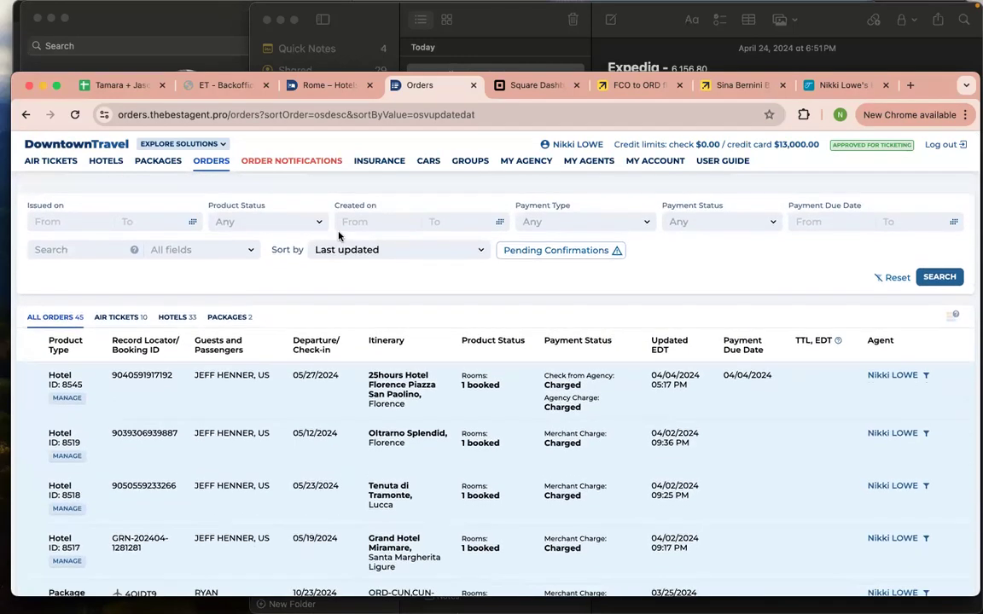
pyautogui.click(113, 163)
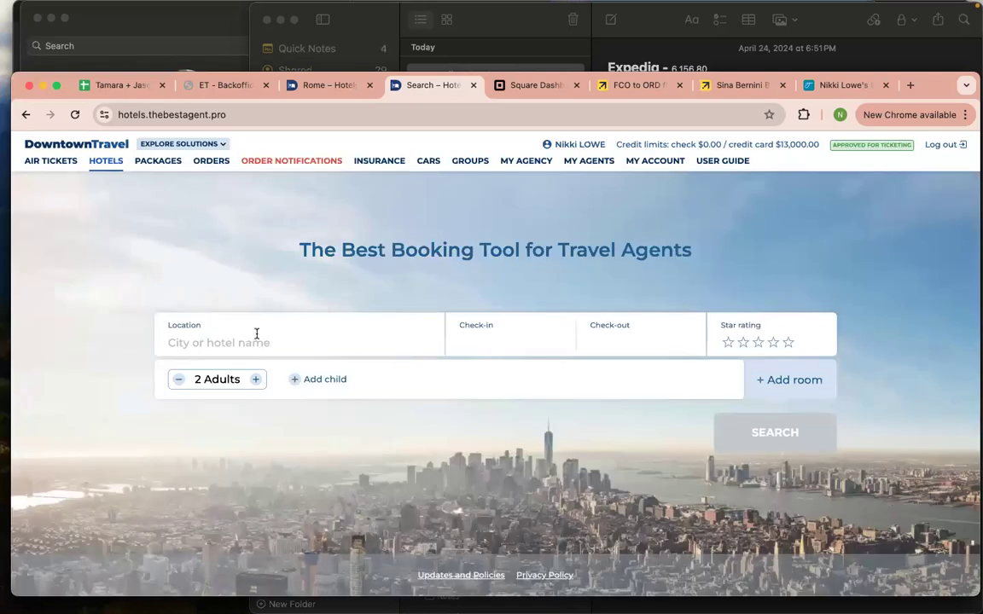
# Search hotels in Rome, Italy for Sep 12 to Sep 21, 2024
pyautogui.click(256, 334)
pyautogui.write('sina')
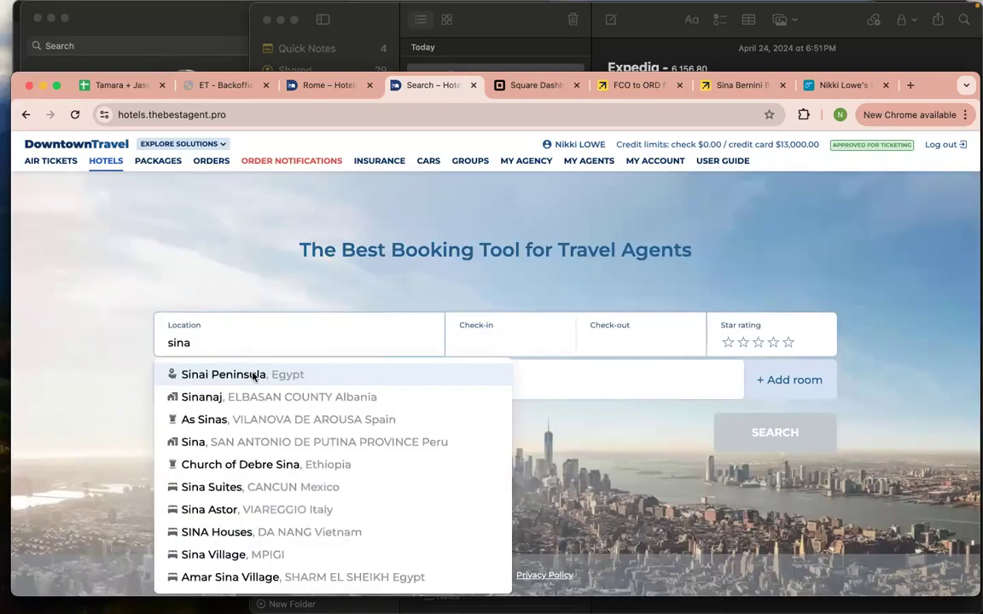
pyautogui.write(' italy')
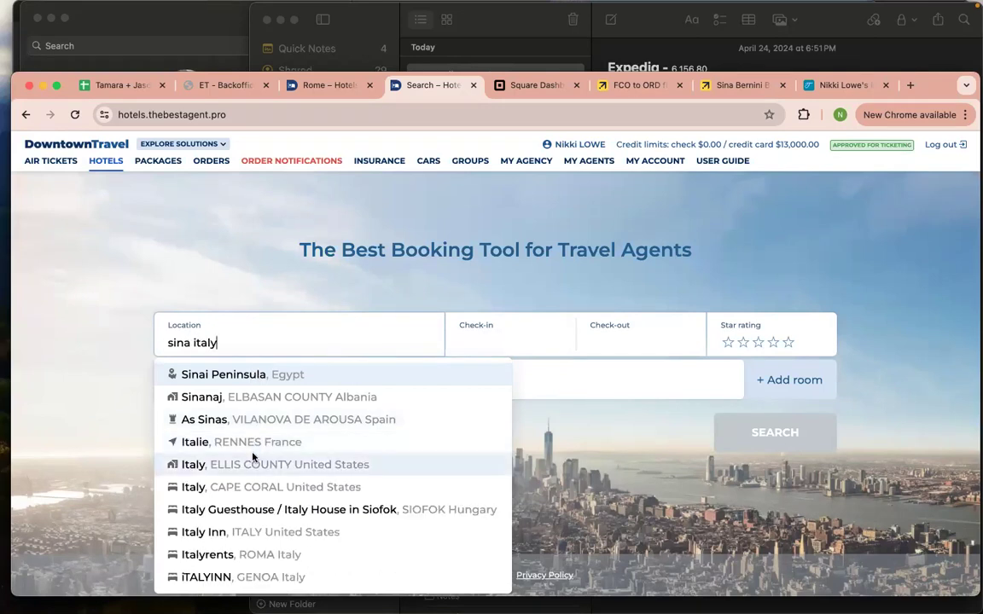
pyautogui.tripleClick(281, 345)
pyautogui.write('rome')
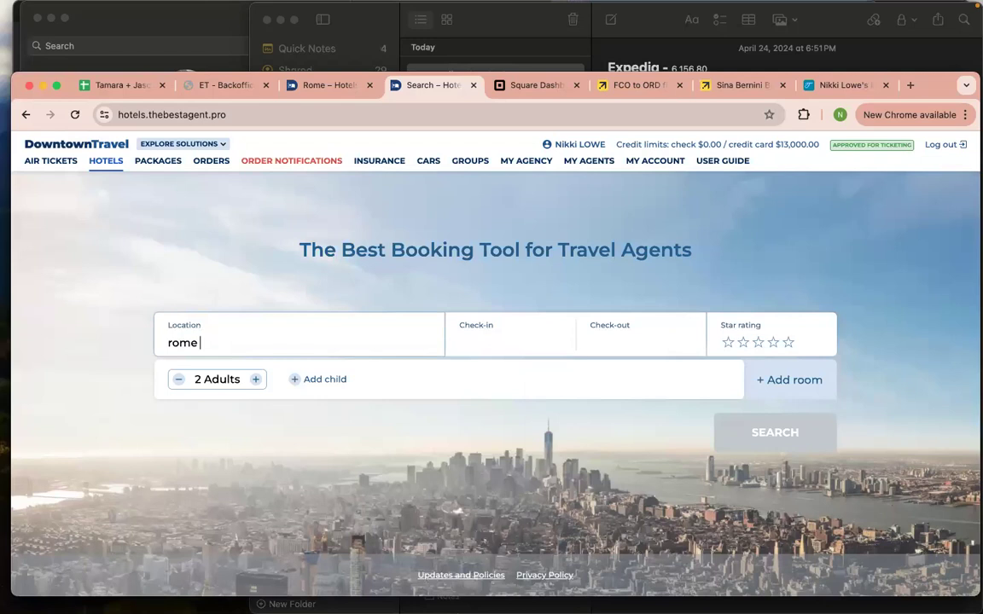
pyautogui.click(334, 397)
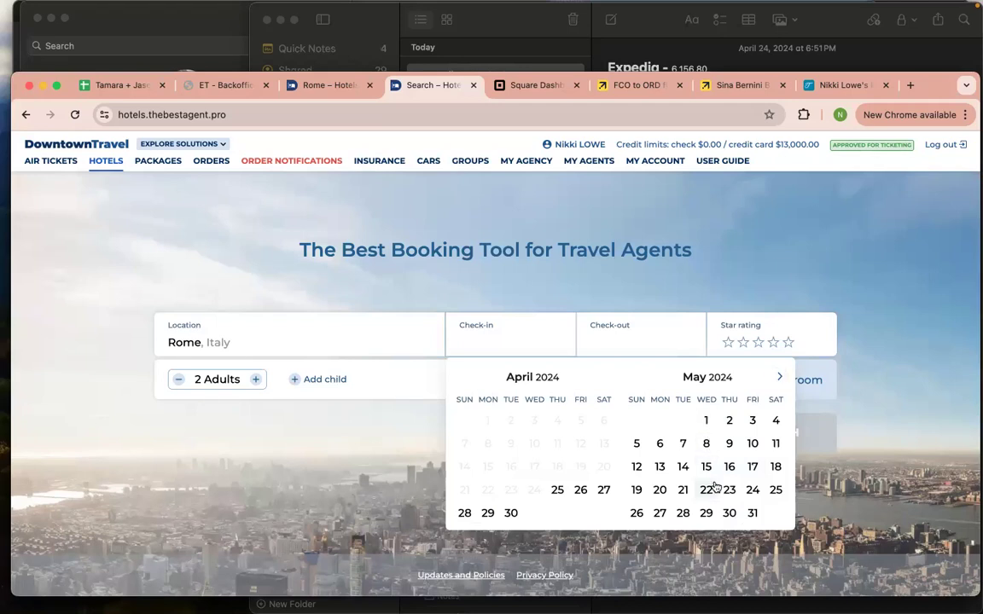
pyautogui.click(779, 377)
pyautogui.click(780, 377)
pyautogui.click(779, 376)
pyautogui.click(779, 376)
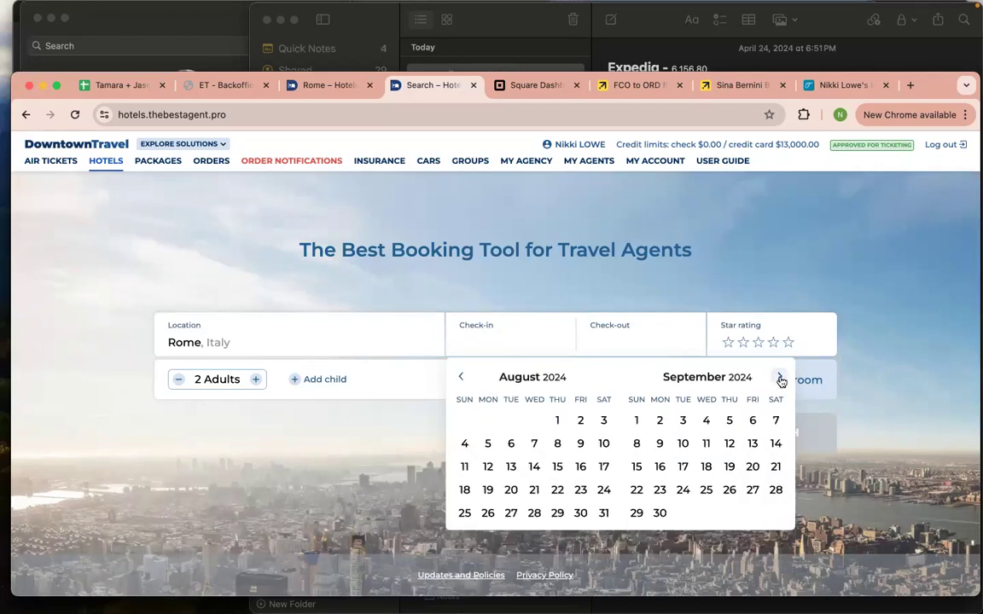
pyautogui.click(728, 443)
pyautogui.click(776, 467)
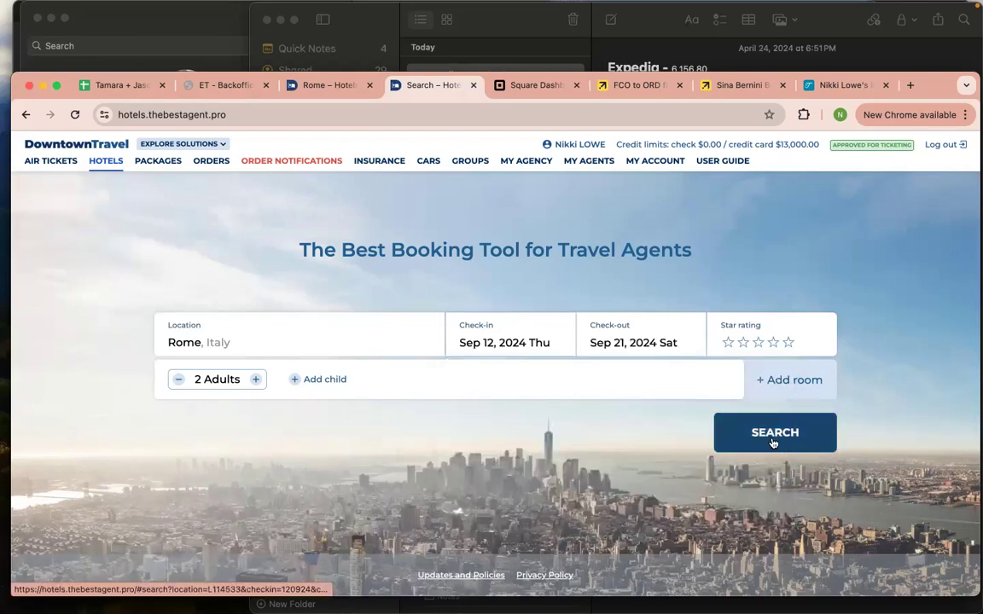
pyautogui.click(766, 443)
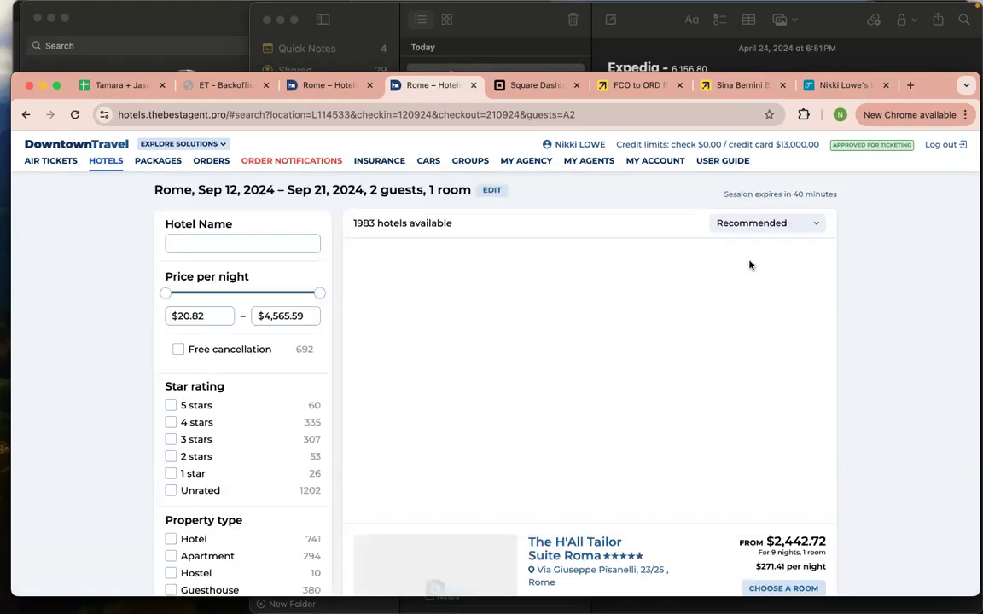
# Filter Rome results by the name 'sin' and open Sina Bernini Bristol ($578.51/night) in a new tab
pyautogui.scroll(-1, 750, 265)
pyautogui.click(258, 237)
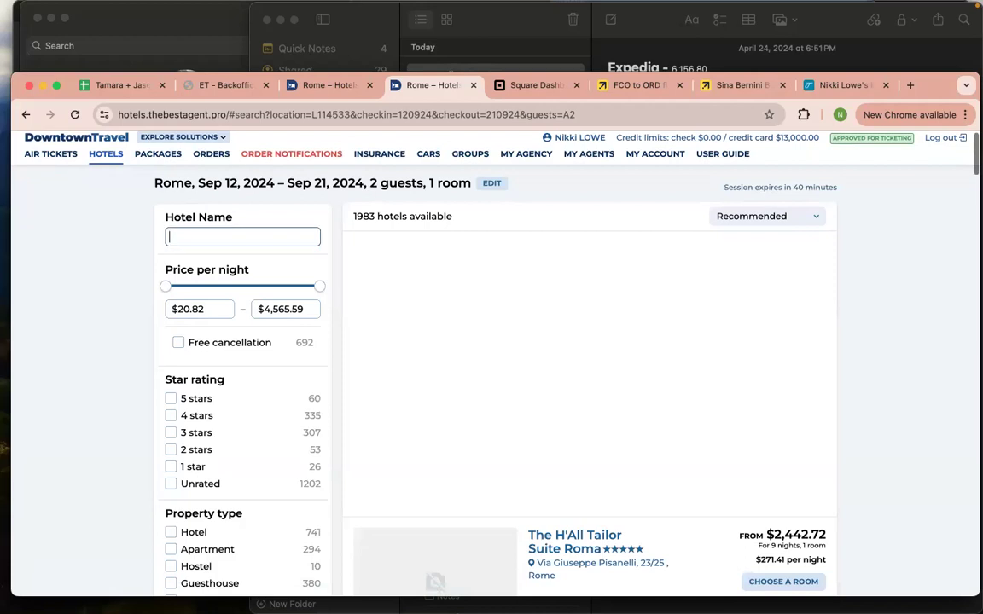
pyautogui.write('sina')
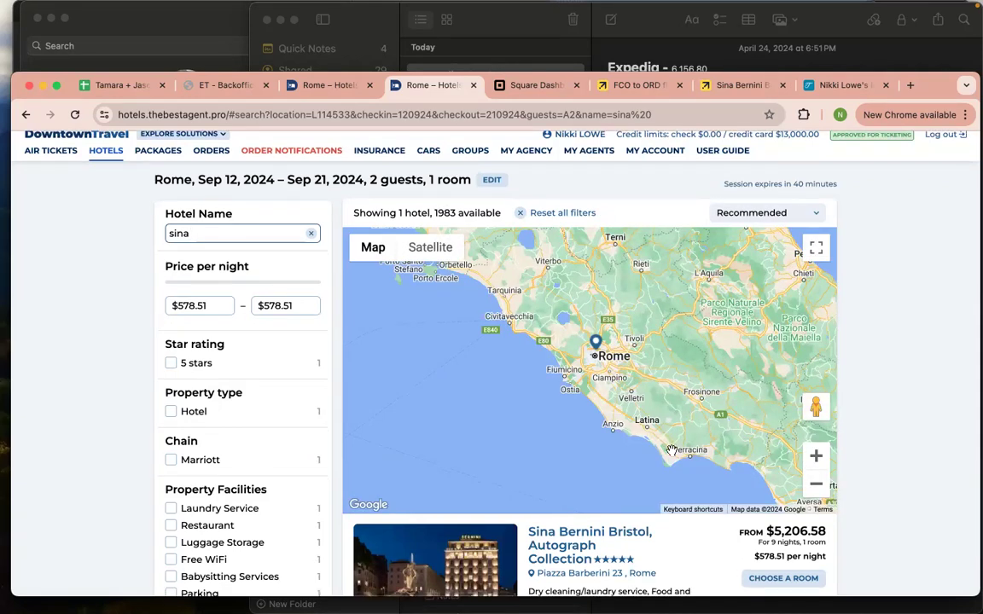
pyautogui.scroll(-3, 604, 406)
pyautogui.click(784, 439)
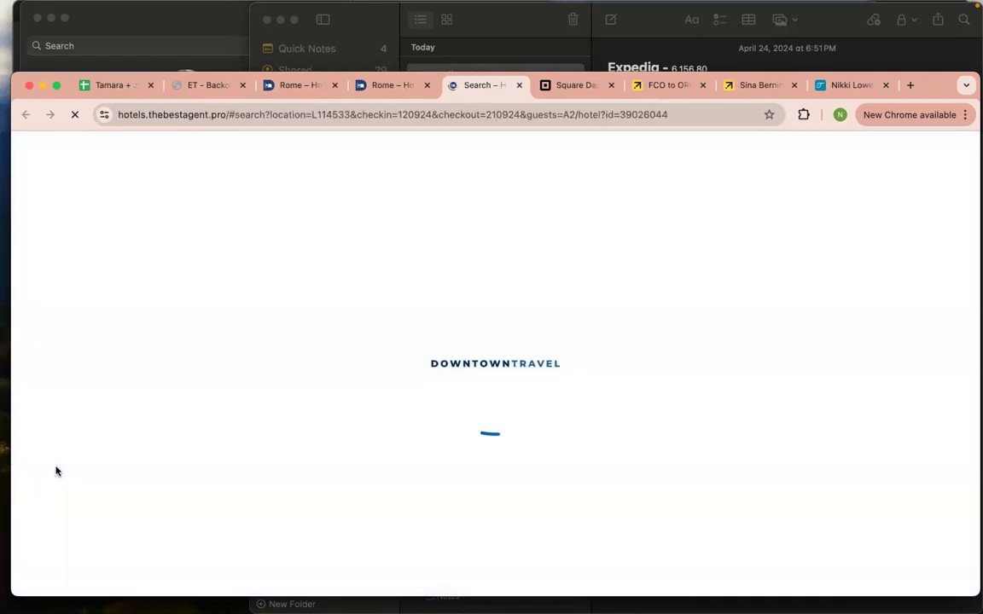
# Scroll through the Sina Bernini Bristol room offers and book the non-refundable Superior King Room
pyautogui.moveTo(3, 428)
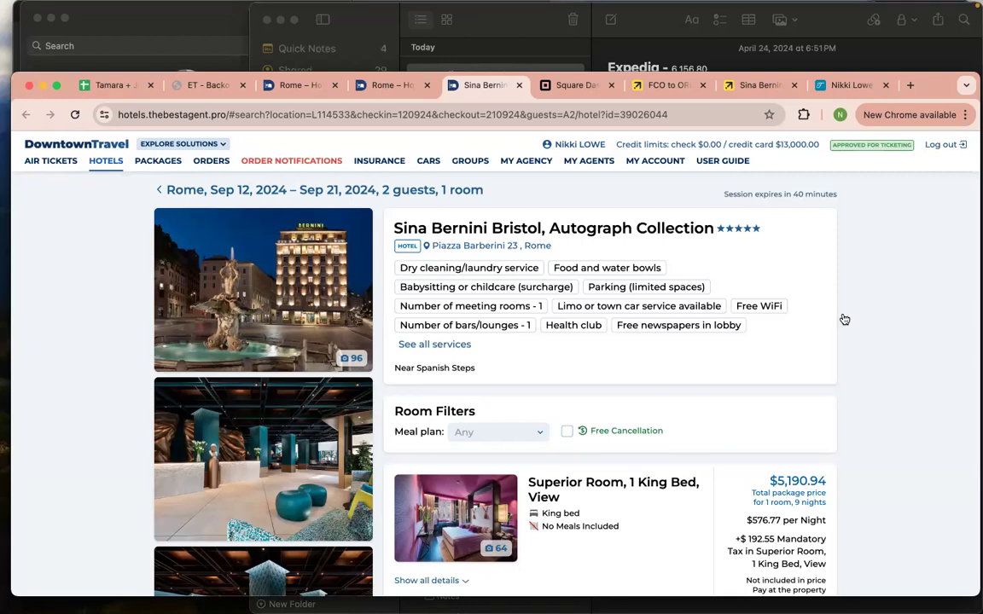
pyautogui.scroll(-1, 619, 465)
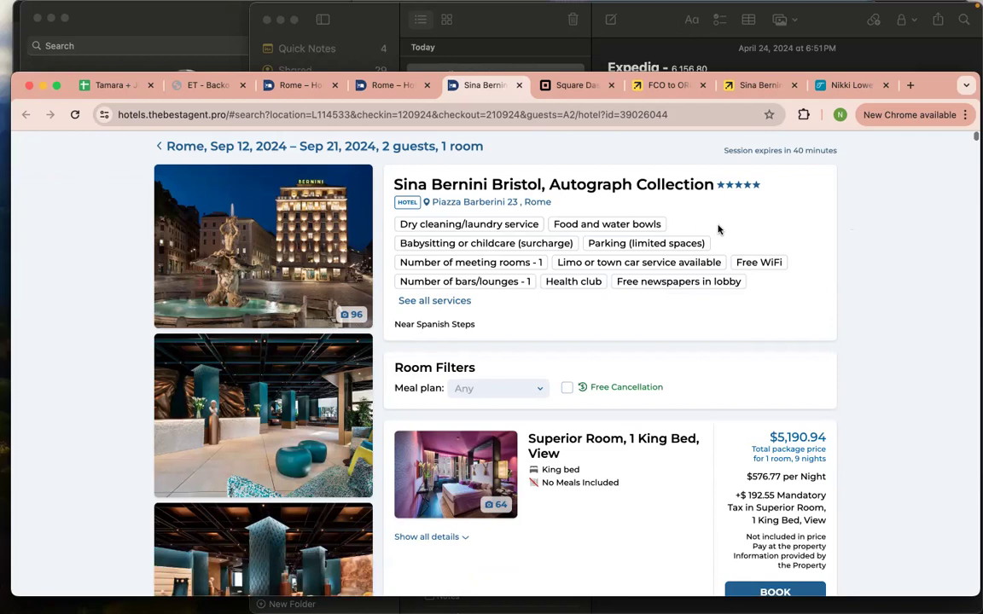
pyautogui.scroll(-10, 718, 369)
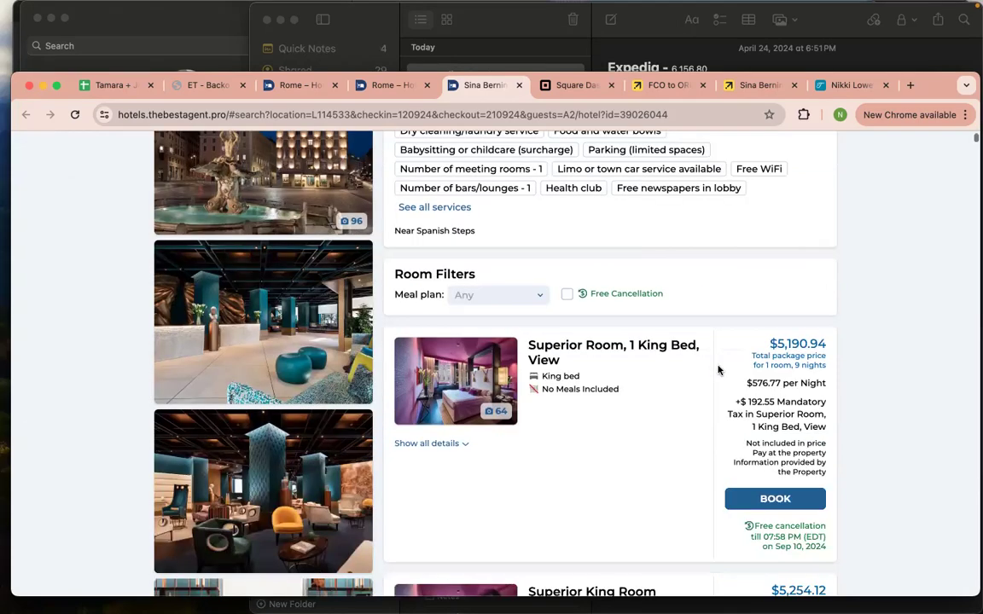
pyautogui.scroll(-10, 719, 369)
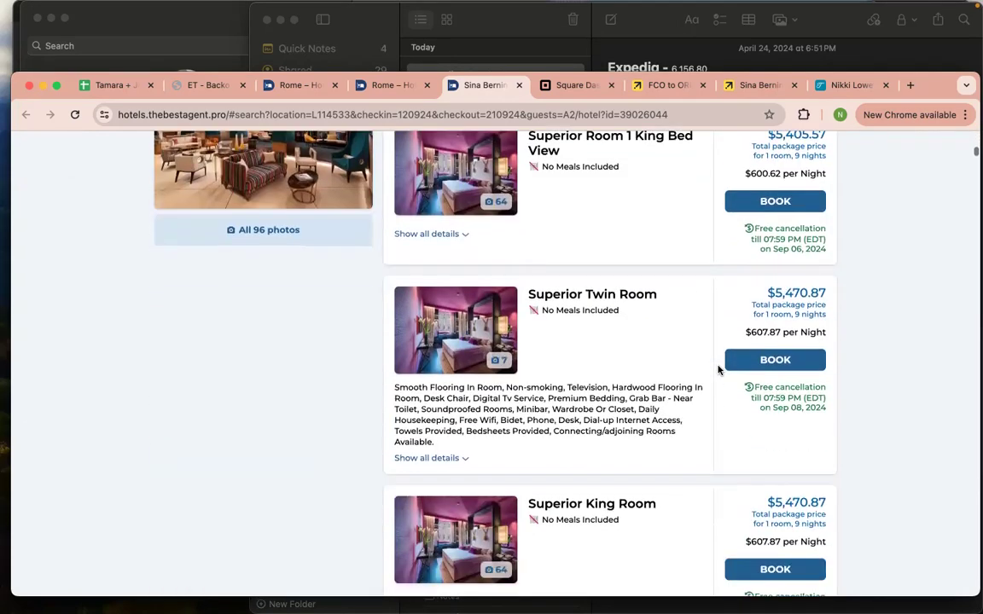
pyautogui.scroll(-5, 719, 369)
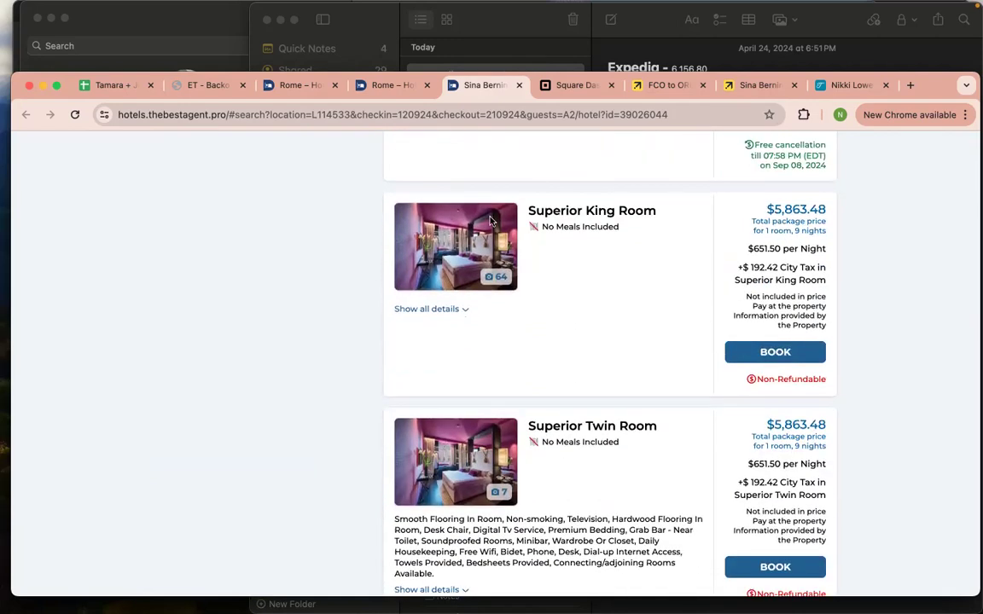
pyautogui.click(779, 359)
# Review Guests Details and the $5,863.48 Check Payment total, then scroll back to the top
pyautogui.scroll(-2, 724, 389)
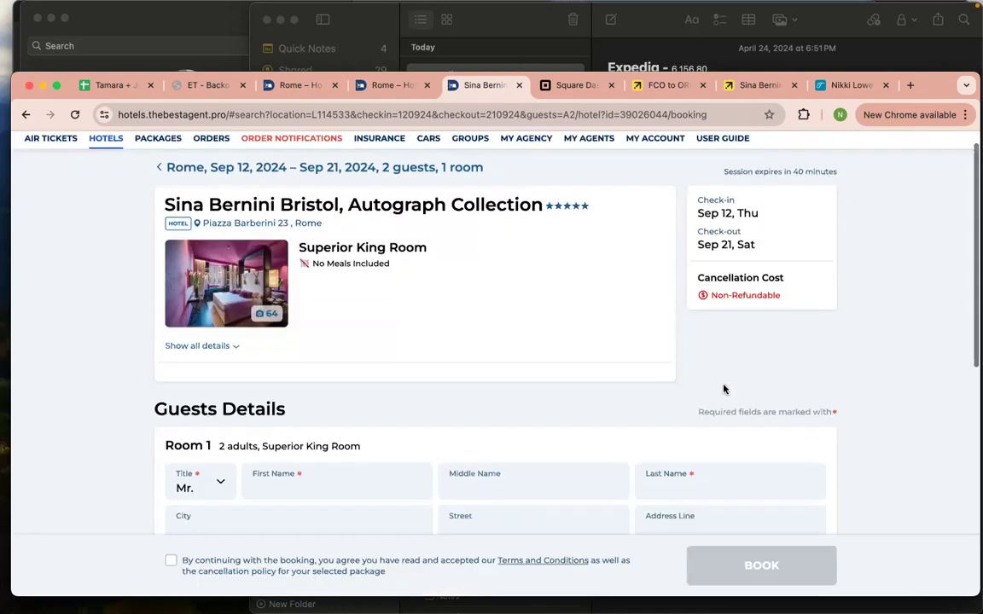
pyautogui.scroll(-3, 723, 384)
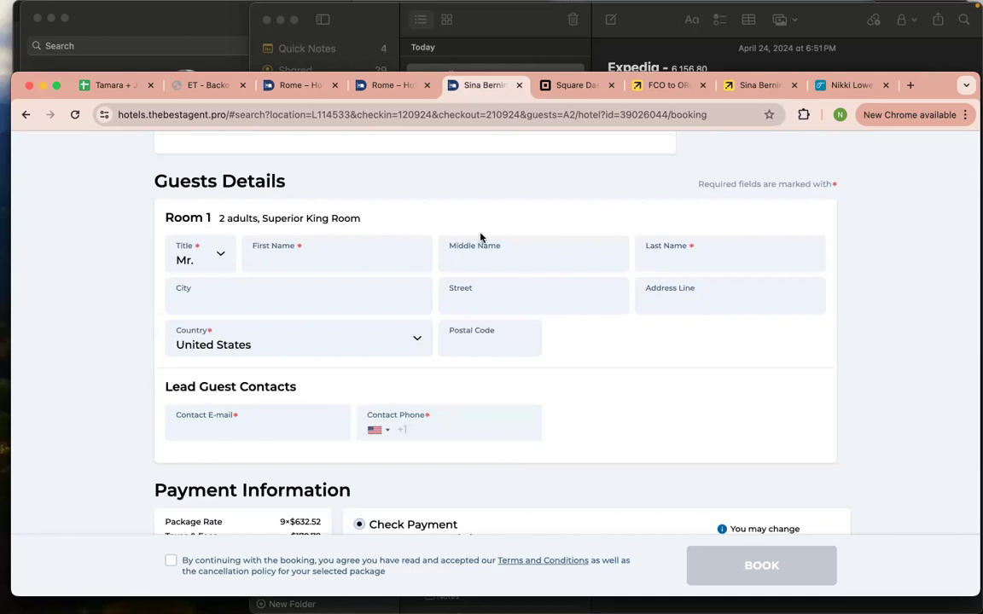
pyautogui.scroll(-3, 486, 239)
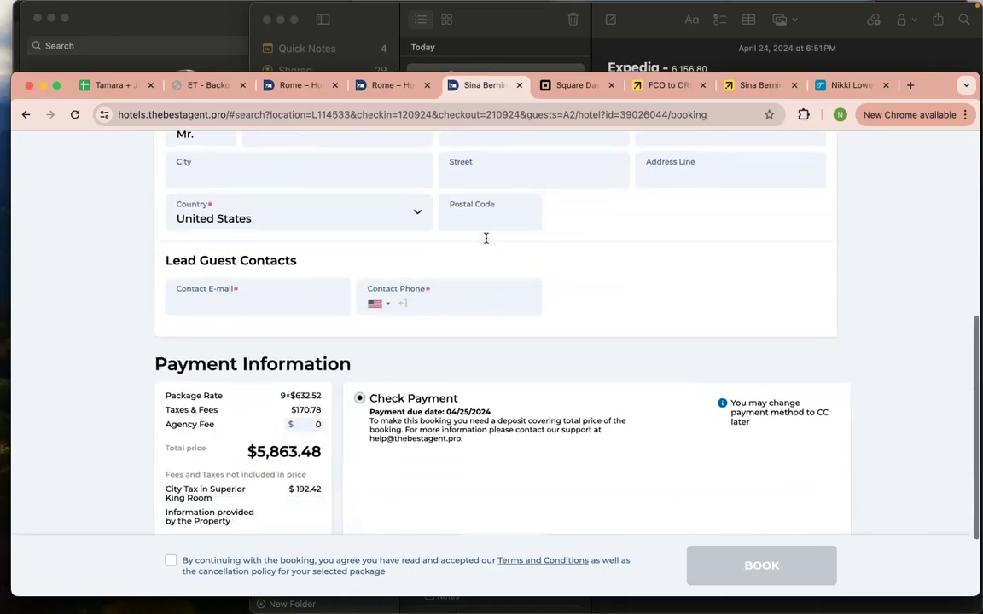
pyautogui.scroll(-1, 337, 359)
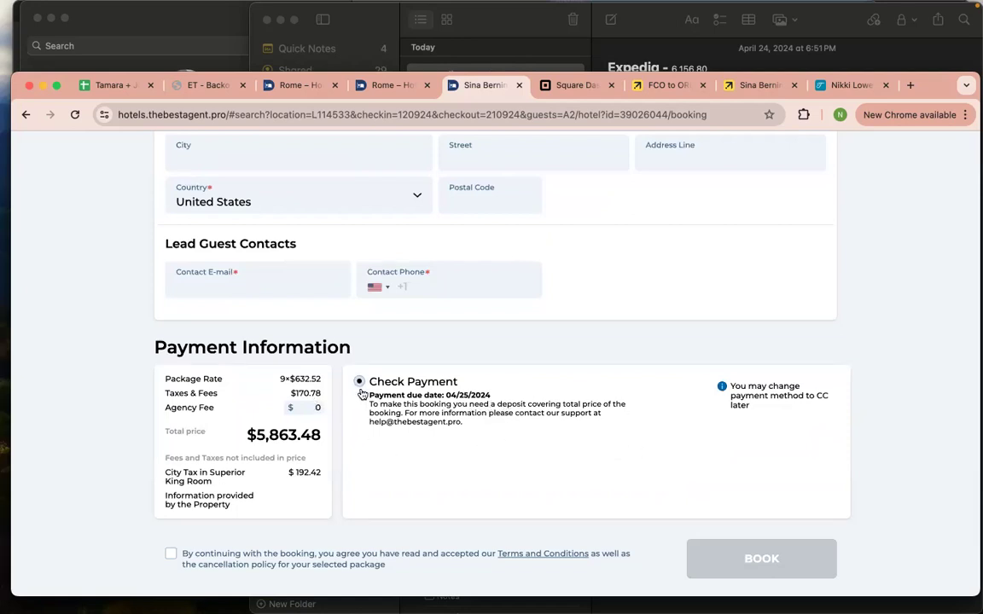
pyautogui.scroll(5, 585, 423)
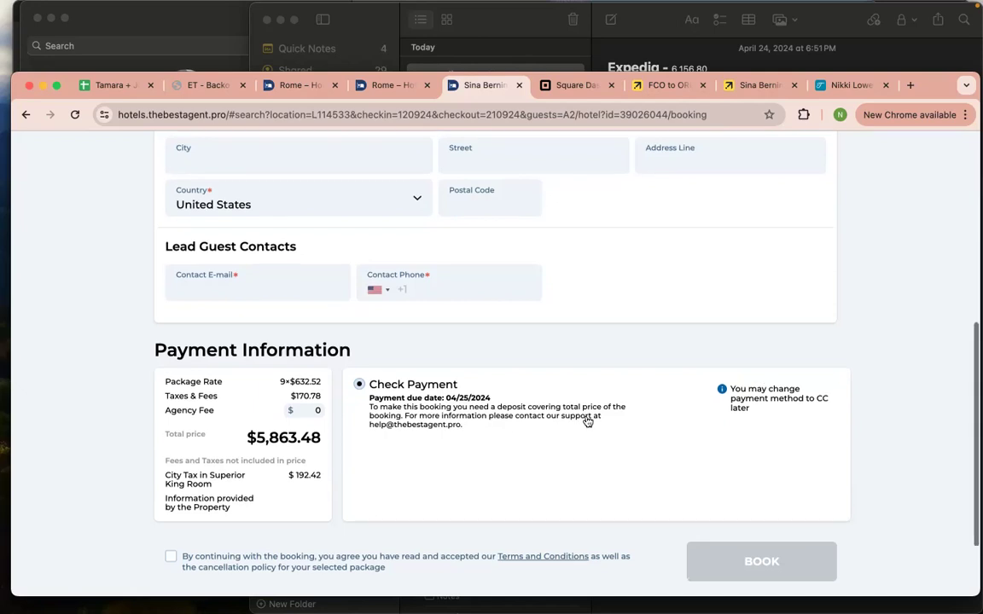
pyautogui.scroll(1, 632, 253)
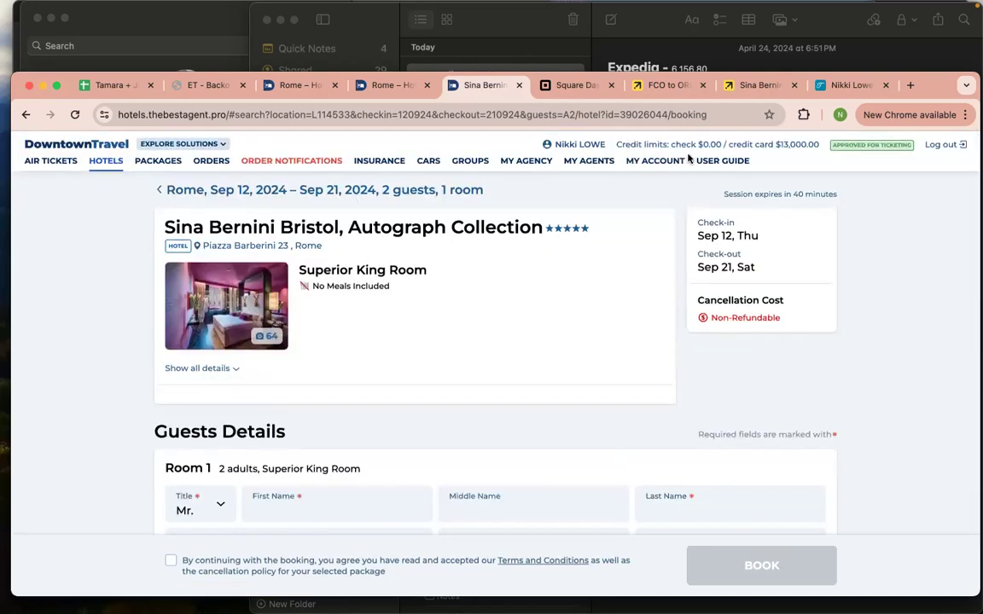
pyautogui.moveTo(672, 143); pyautogui.dragTo(718, 143)
pyautogui.moveTo(721, 144); pyautogui.dragTo(693, 145)
pyautogui.scroll(-2, 523, 358)
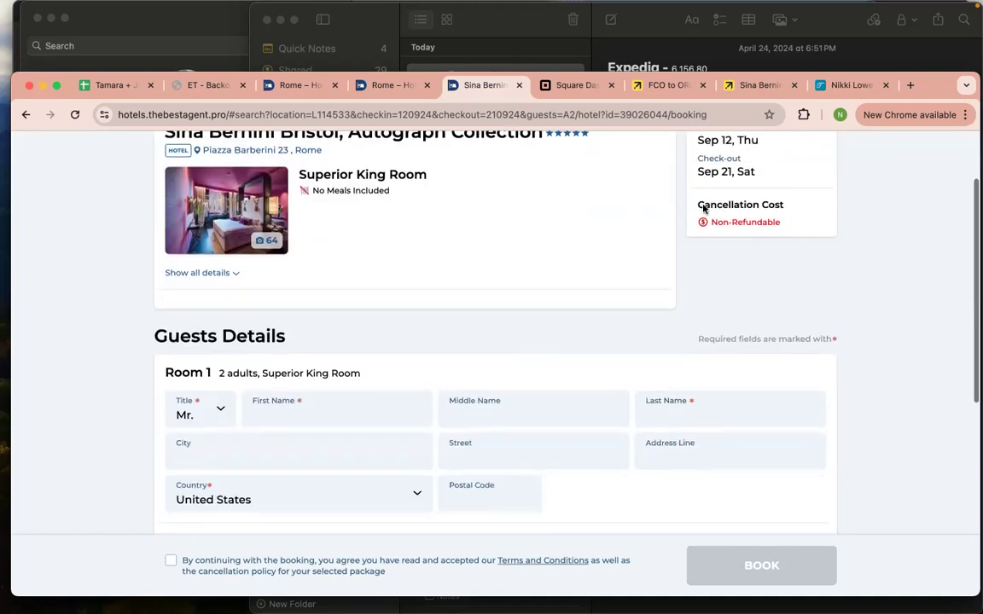
pyautogui.moveTo(794, 224); pyautogui.dragTo(203, 464)
pyautogui.scroll(-6, 665, 392)
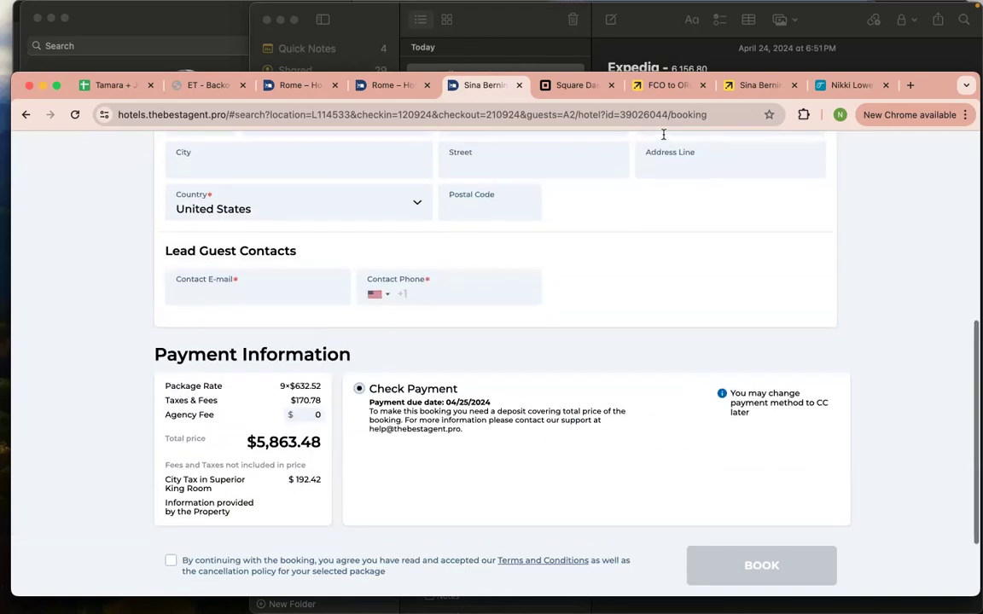
pyautogui.scroll(5, 674, 135)
pyautogui.scroll(3, 704, 144)
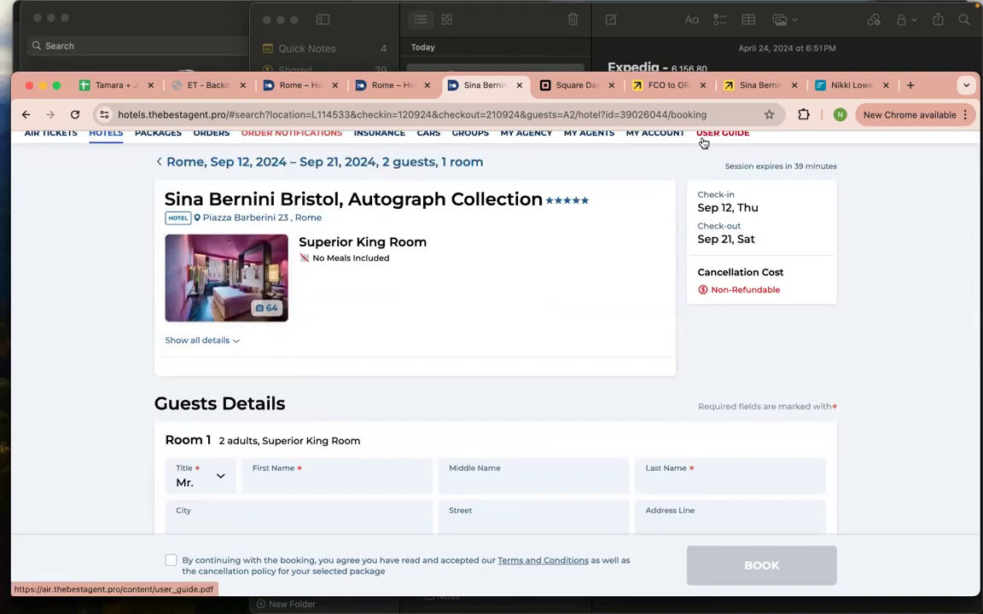
pyautogui.scroll(1, 709, 153)
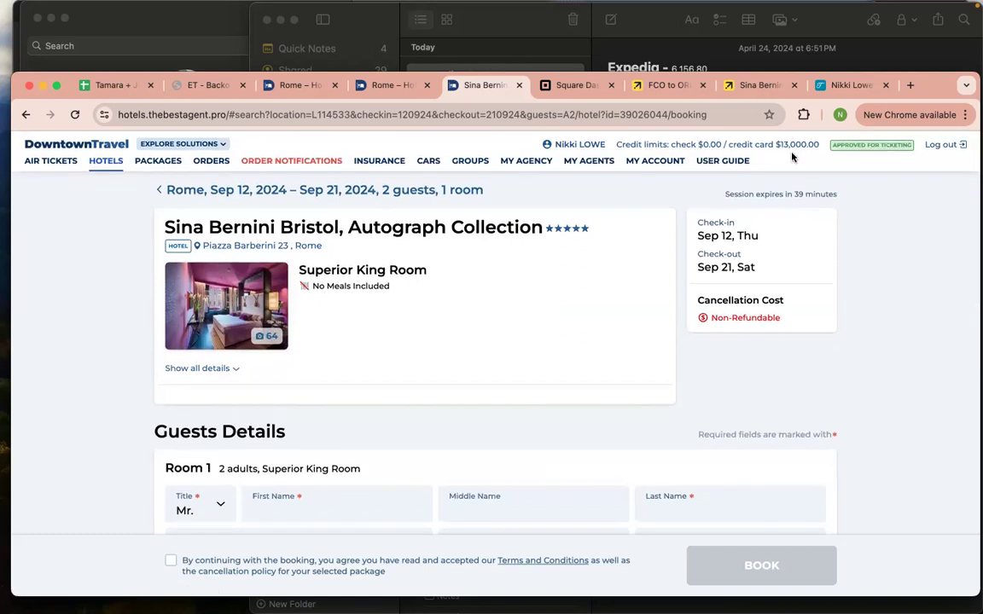
pyautogui.scroll(-10, 520, 371)
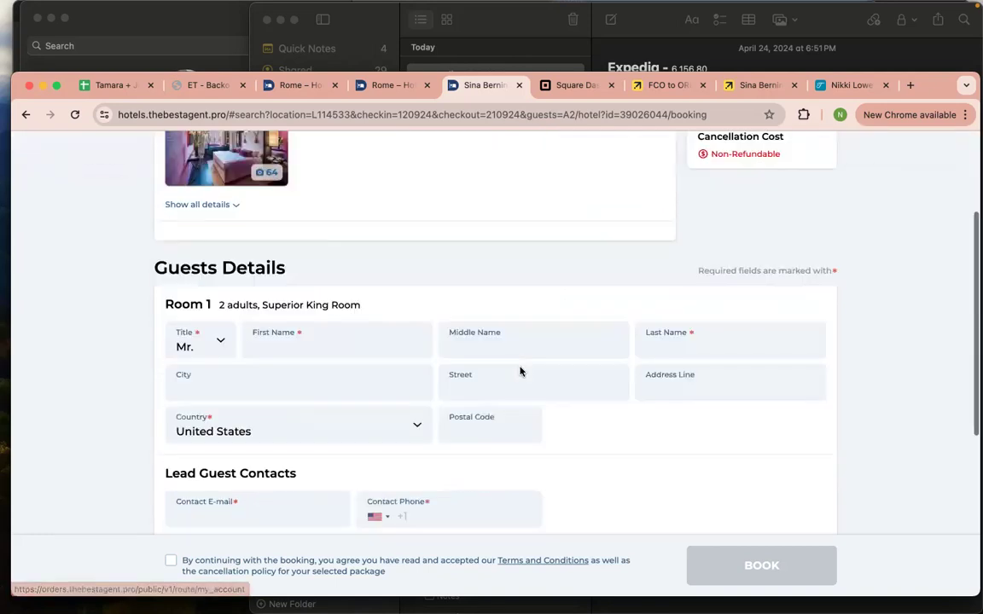
pyautogui.scroll(1, 519, 372)
pyautogui.scroll(1, 554, 266)
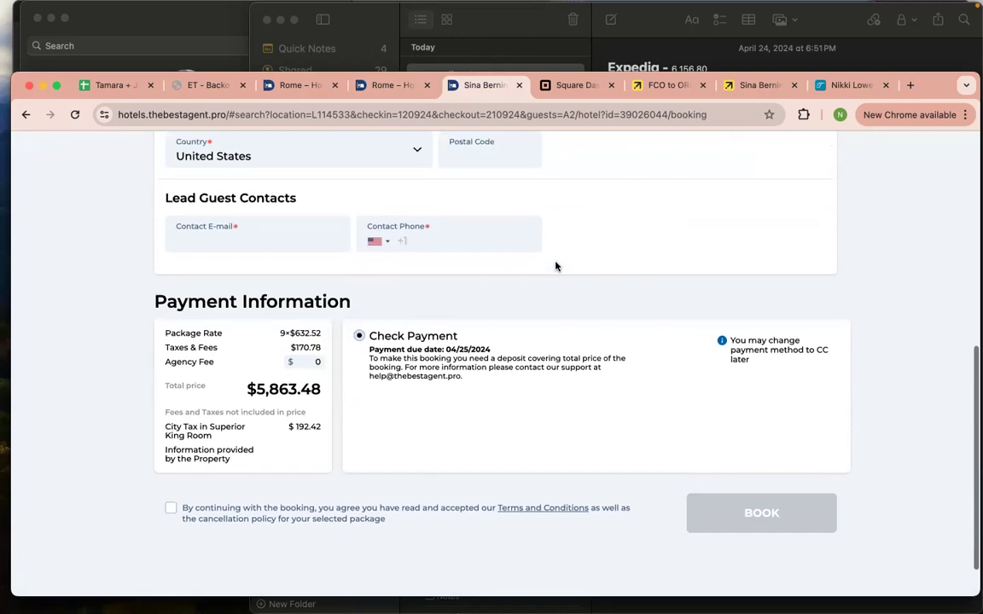
pyautogui.scroll(1, 554, 268)
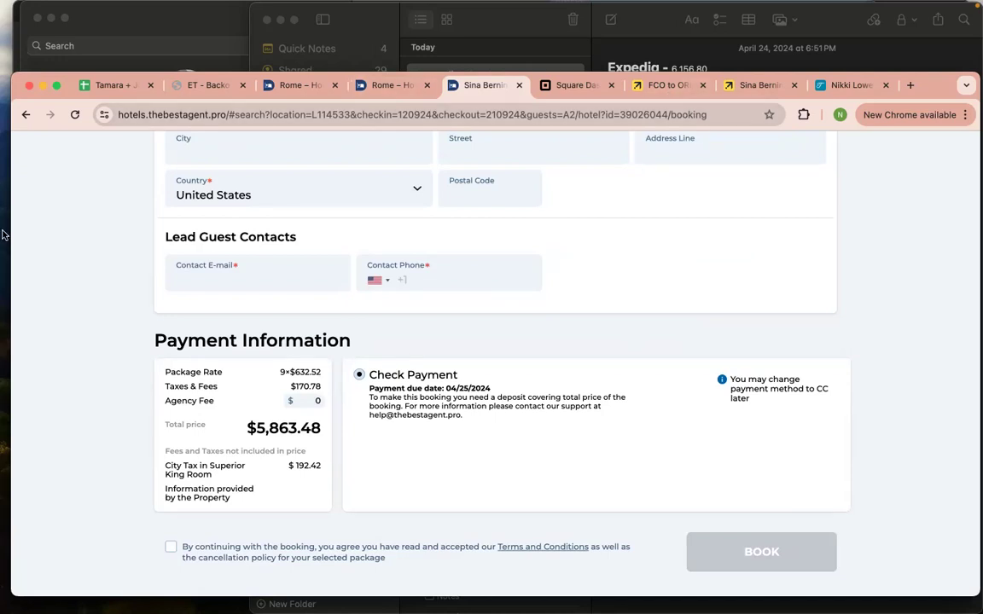
pyautogui.moveTo(4, 230)
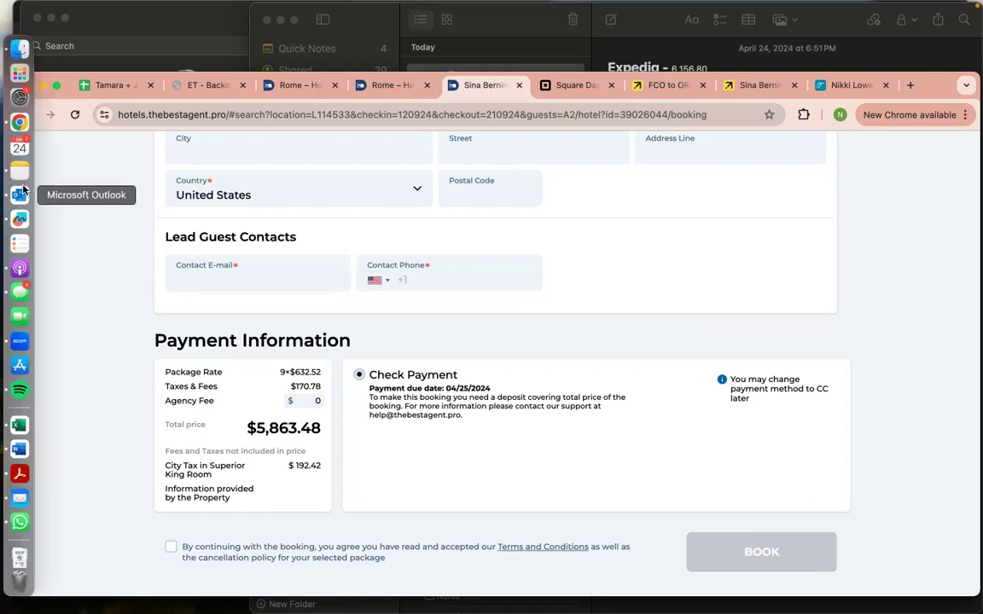
# Bring Outlook's mail window in front of the browser and start a new email
pyautogui.click(20, 195)
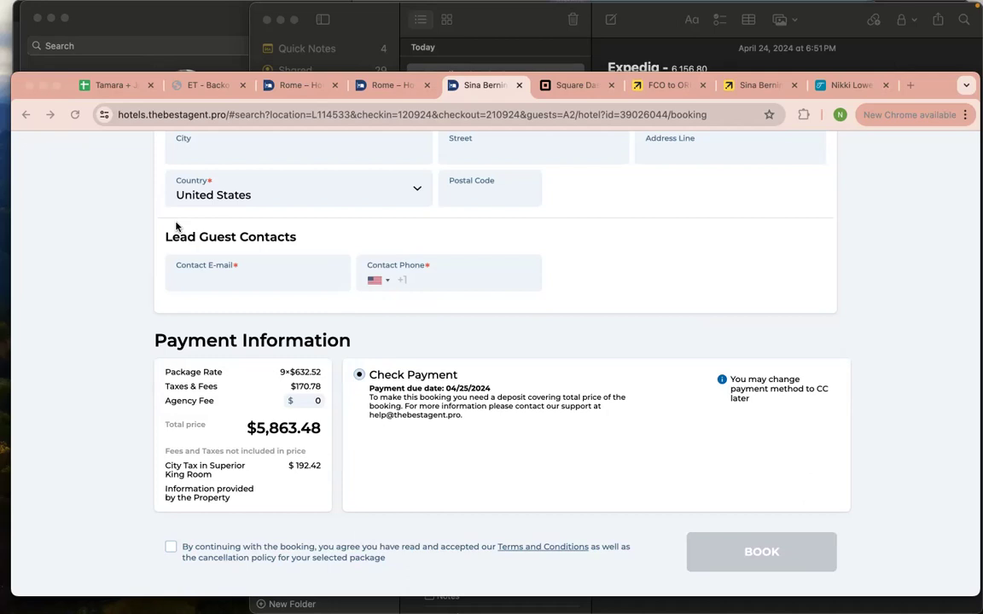
pyautogui.press('super+Tab')
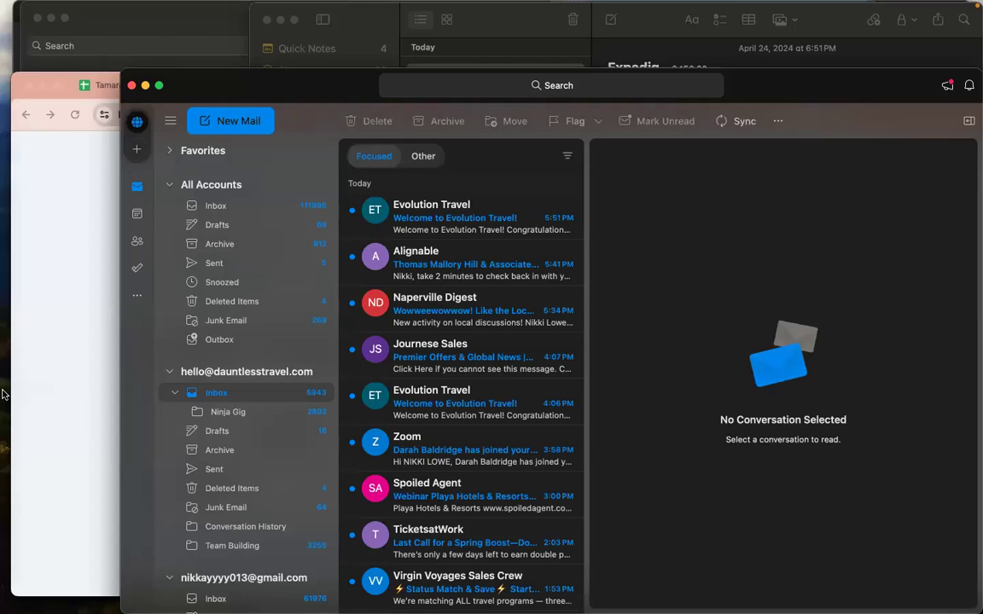
pyautogui.moveTo(22, 108)
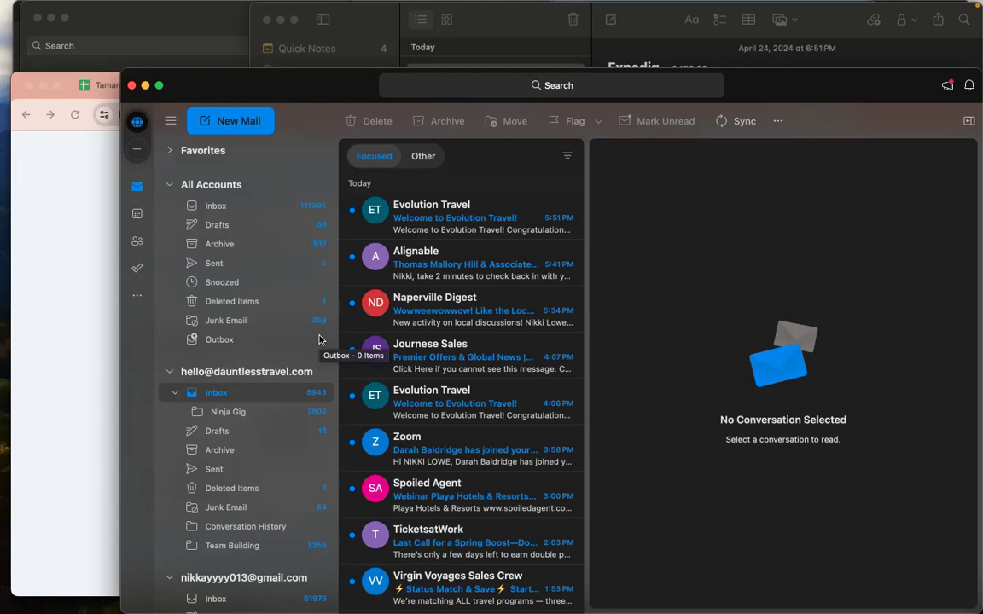
pyautogui.click(224, 120)
# Address the email to the support contact, clear the Cc line, and enter subject 'URGENT: Zelle Payment made for Sina Hotel'
pyautogui.click(710, 195)
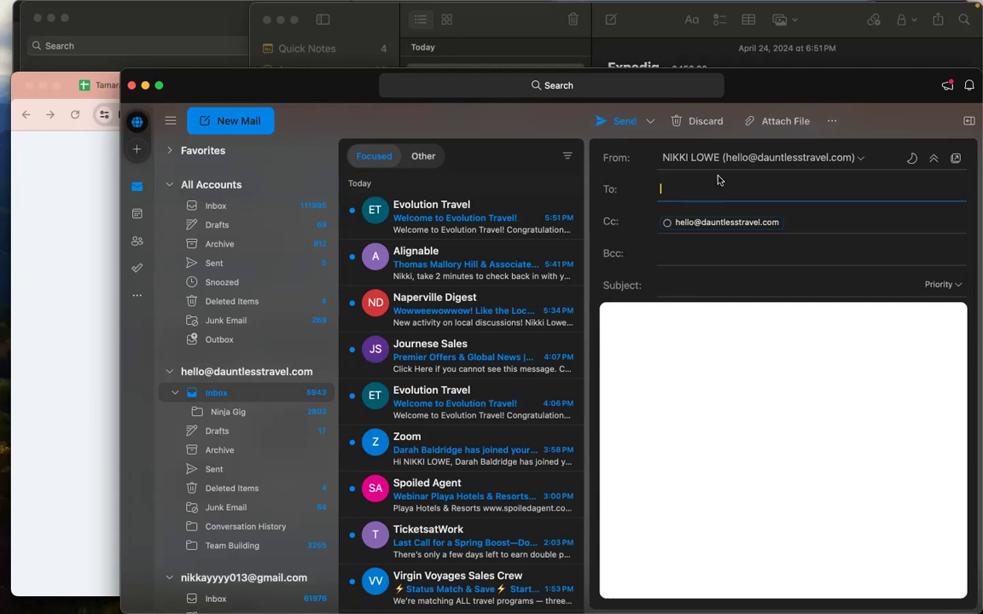
pyautogui.write('help')
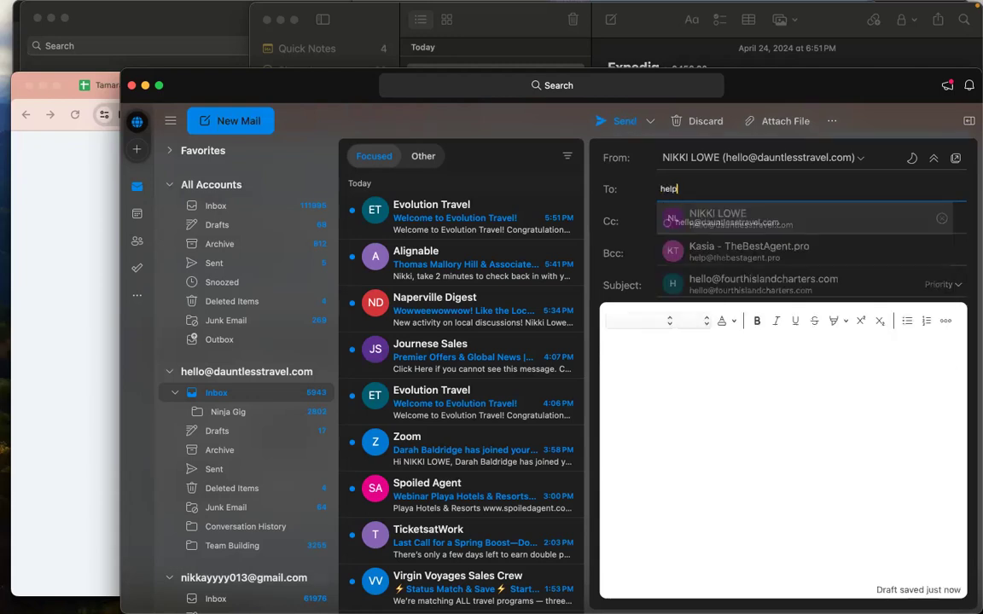
pyautogui.write('@th')
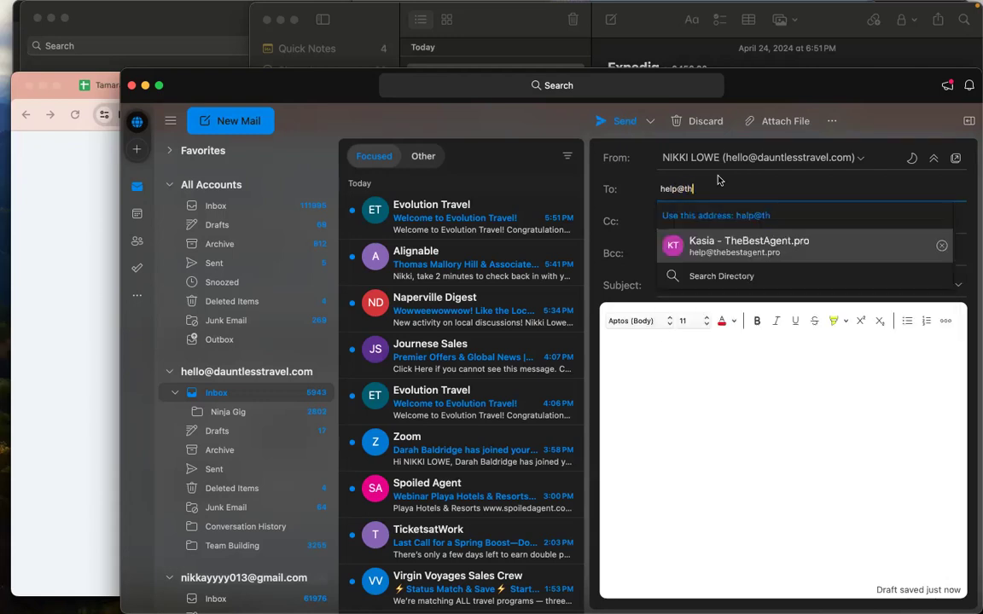
pyautogui.click(728, 248)
pyautogui.click(682, 285)
pyautogui.click(791, 221)
pyautogui.press('BackSpace')
pyautogui.click(724, 282)
pyautogui.write('URGNE')
pyautogui.press('BackSpace')
pyautogui.press('BackSpace')
pyautogui.write('ENT: Zelle Payment')
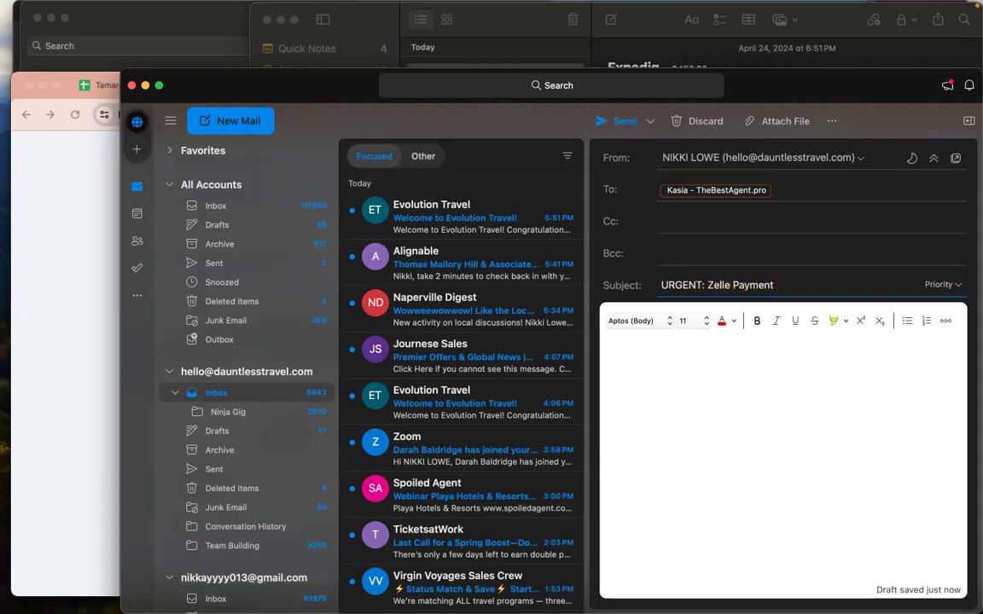
pyautogui.write(' made for Sina Hotel')
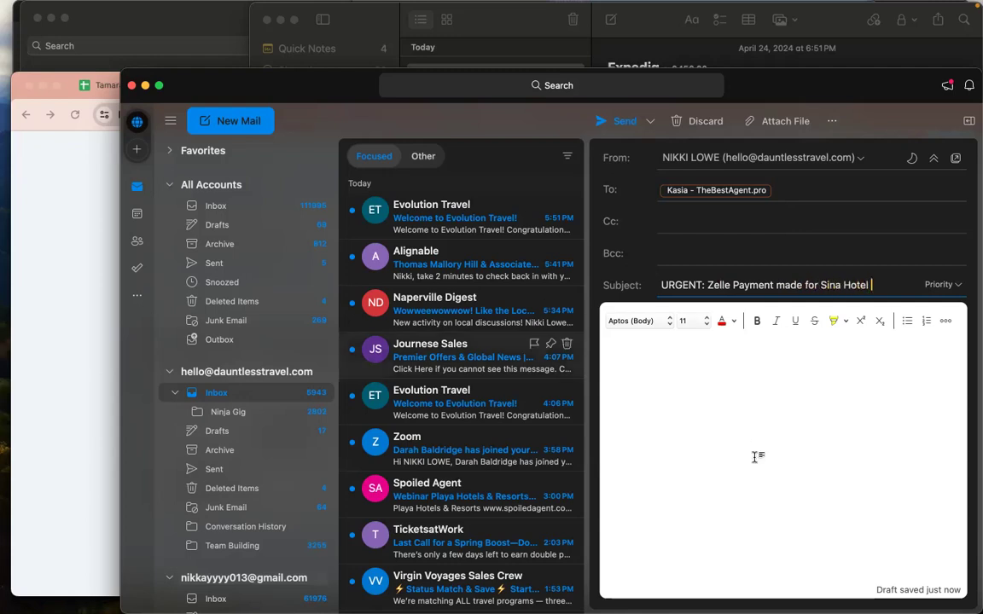
# Write the greeting 'Hi DTT Team,' and the heads-up about a client payment, ending at 'for the amount of $'
pyautogui.click(759, 395)
pyautogui.write('Hi DTTT')
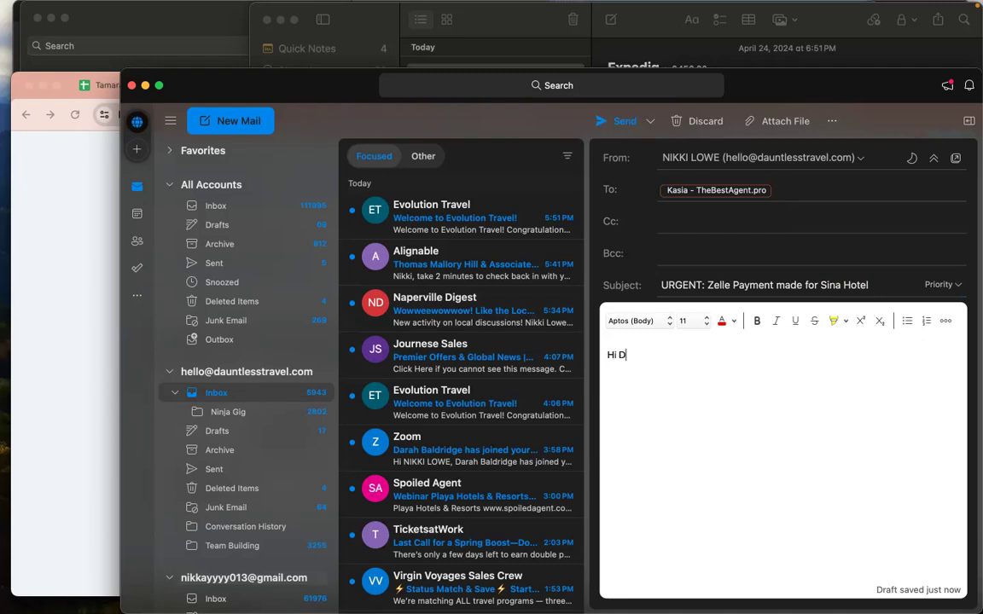
pyautogui.press('BackSpace')
pyautogui.write('Team,')
pyautogui.press('Return')
pyautogui.press('Return')
pyautogui.write('Heads up , you shou')
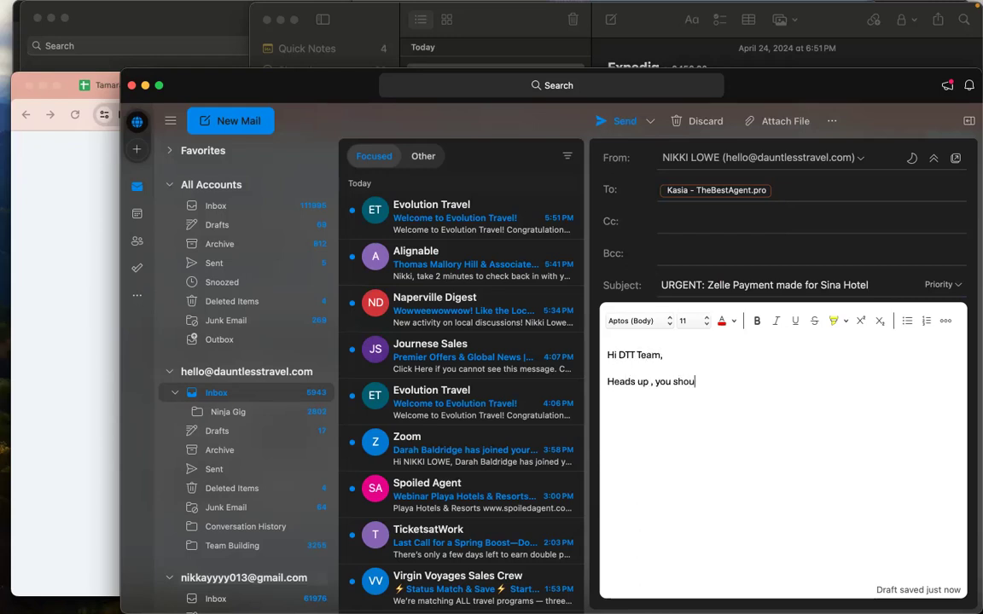
pyautogui.write('ld have')
pyautogui.press('Tab')
pyautogui.write('a payment from my clientx')
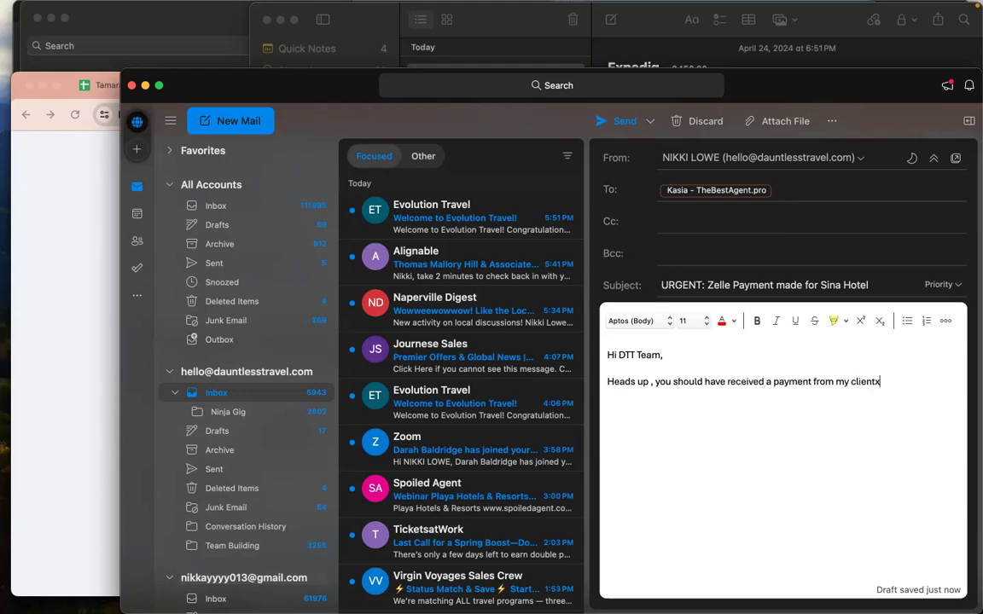
pyautogui.press('BackSpace')
pyautogui.write('XXXX for the amount of $')
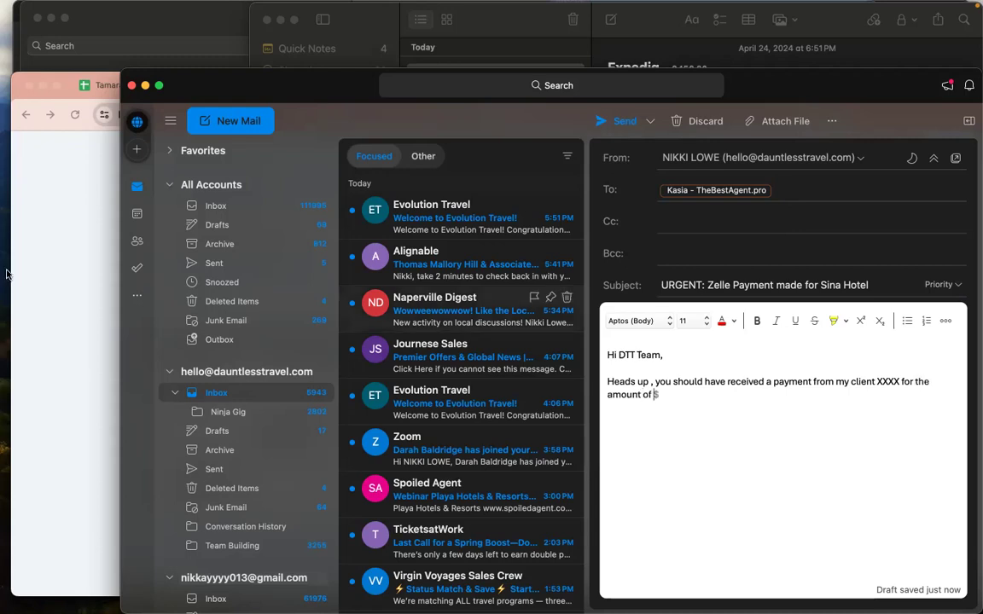
# Check the DowntownTravel booking's $5,863.48 total and the Expedia note, then return to the booking page
pyautogui.click(70, 256)
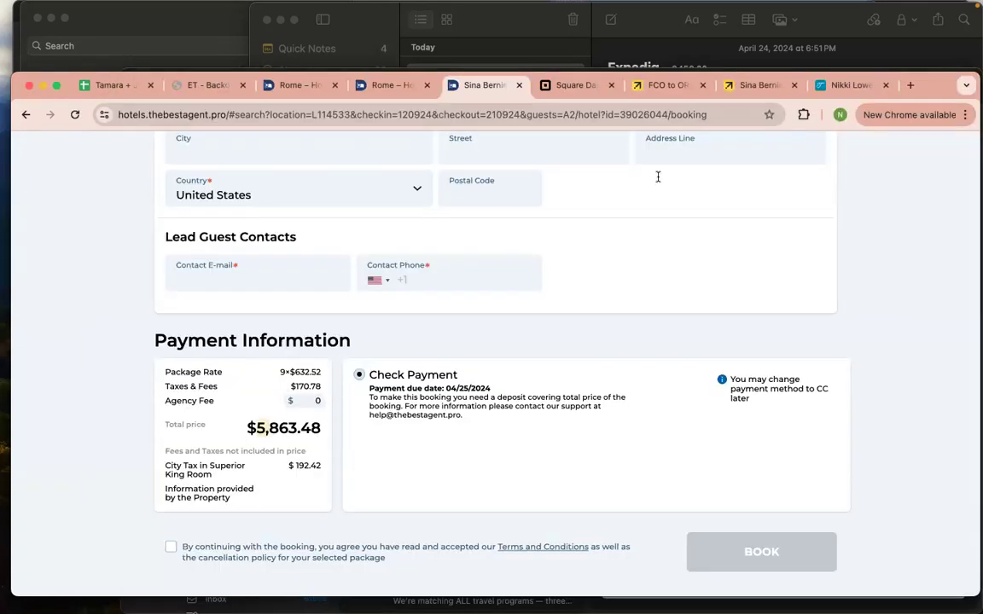
pyautogui.click(700, 53)
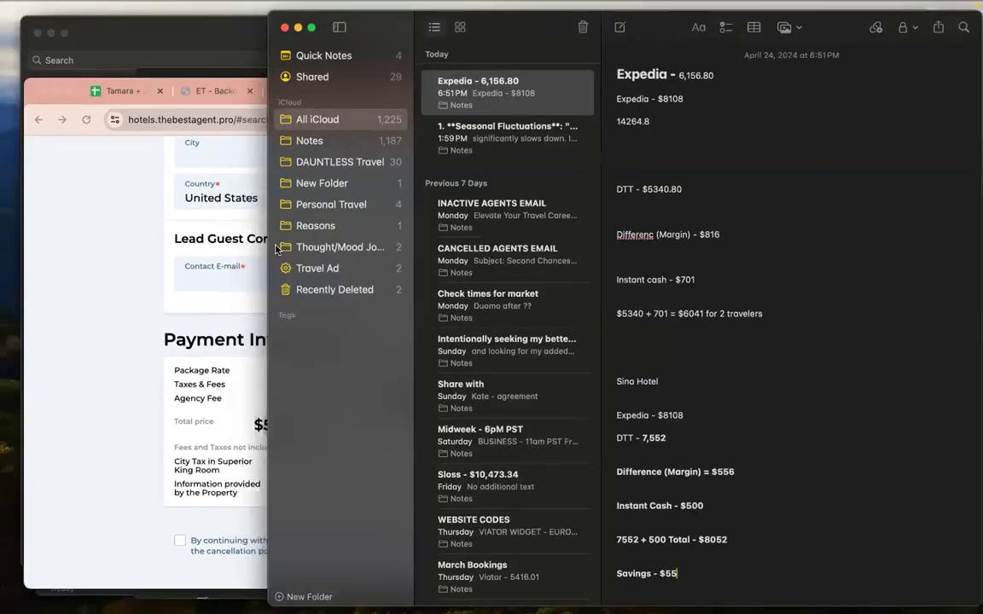
pyautogui.hotkey('ctrl', 'Up')
pyautogui.click(483, 288)
pyautogui.hotkey('ctrl', 'Up')
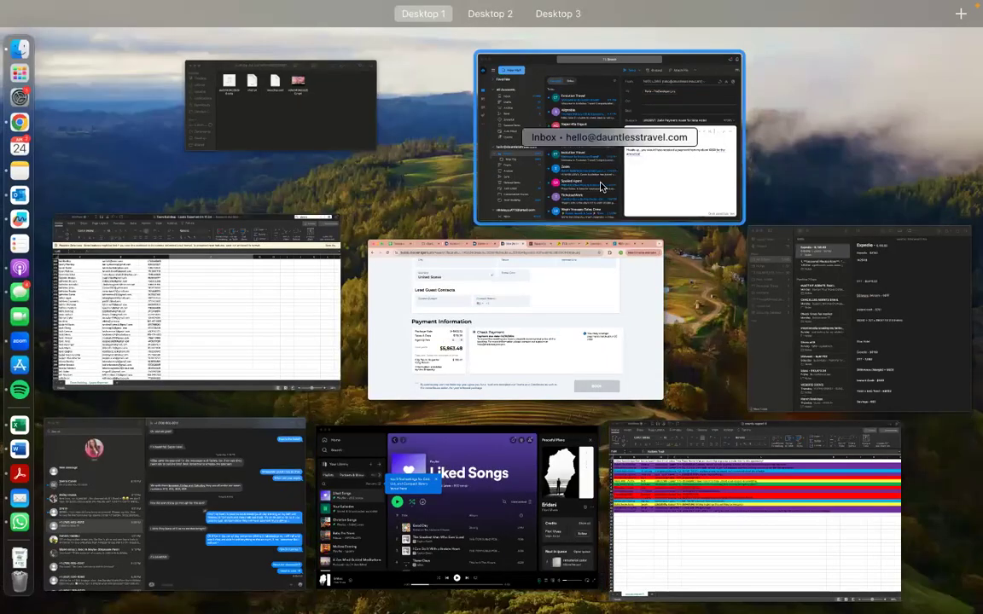
# Complete the amount as $5863.48 via Zelle and list Sina Hotel, Superior Room, Sept 12 - 21, 2024
pyautogui.click(601, 186)
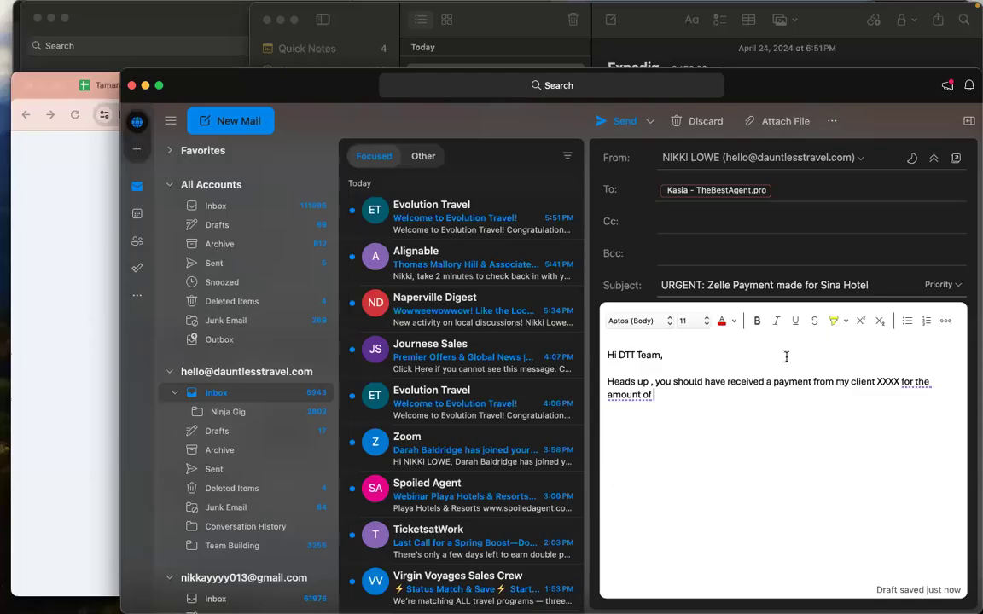
pyautogui.write('$5')
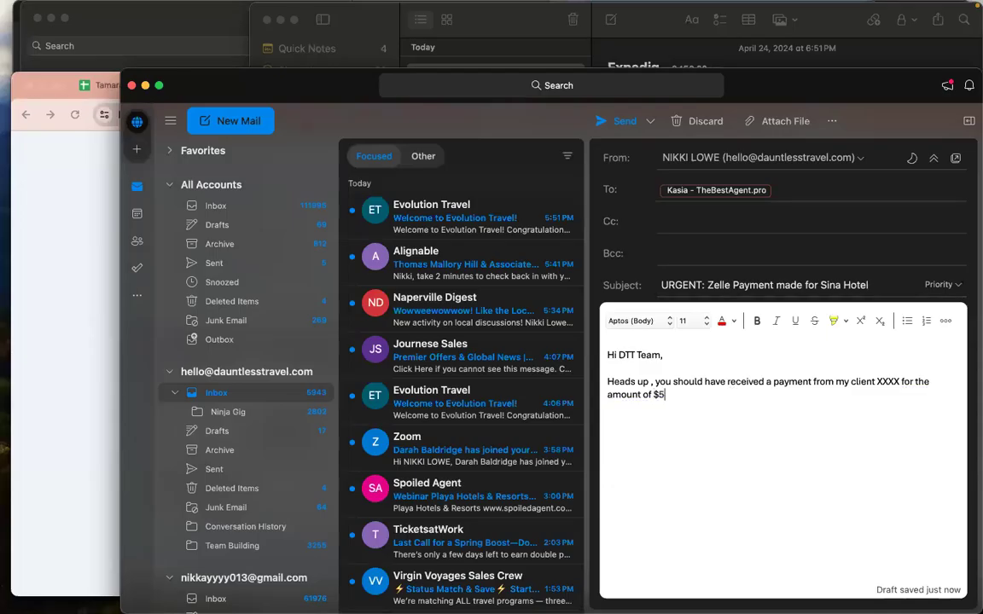
pyautogui.write('63.')
pyautogui.press('BackSpace')
pyautogui.press('BackSpace')
pyautogui.press('BackSpace')
pyautogui.write('863.48 via Zelle.')
pyautogui.press('Return')
pyautogui.press('Return')
pyautogui.write('I am looking to book the following:')
pyautogui.press('Return')
pyautogui.press('Return')
pyautogui.write('Sina Hotel')
pyautogui.press('Return')
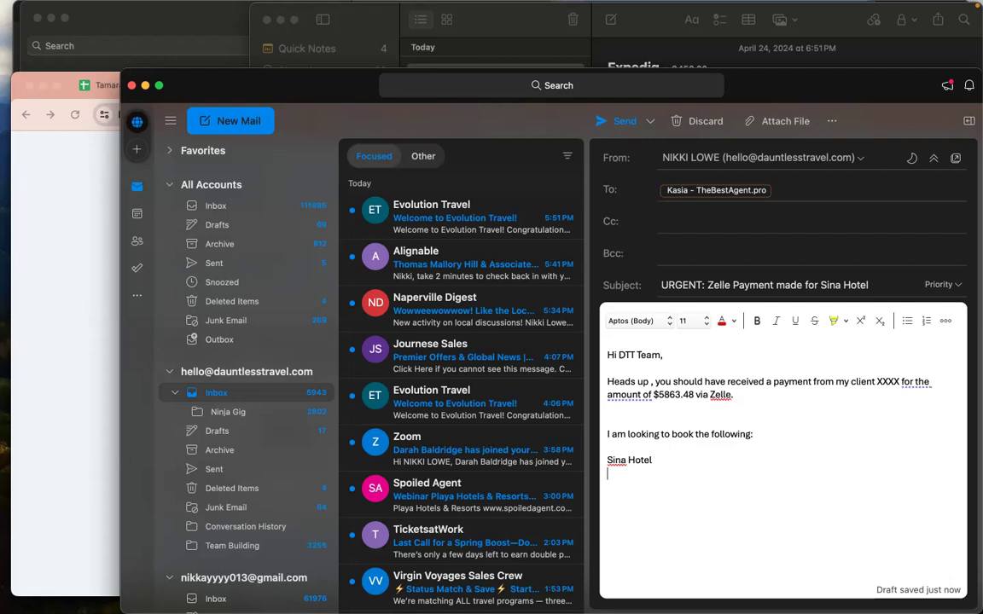
pyautogui.write('Superior Room')
pyautogui.press('Return')
pyautogui.write('Sept 12')
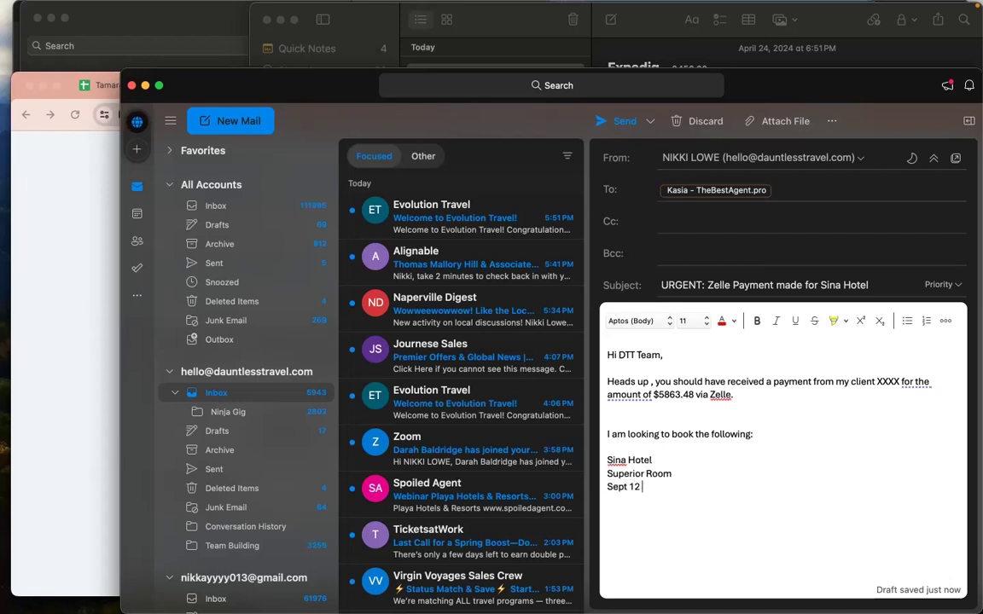
pyautogui.write(' - 21, 2024')
# Add the request to confirm receipt, sign off with 'Thanks,' and add the sender's name and phone number
pyautogui.press('Return')
pyautogui.press('Return')
pyautogui.press('Return')
pyautogui.write('Please confirm you')
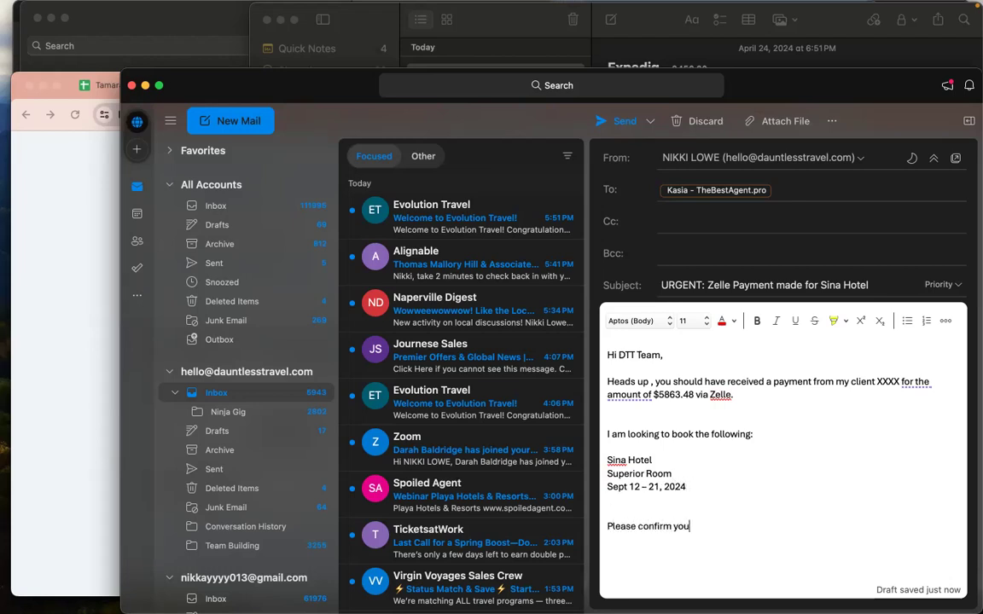
pyautogui.write(' have received this and added to my account to secure.')
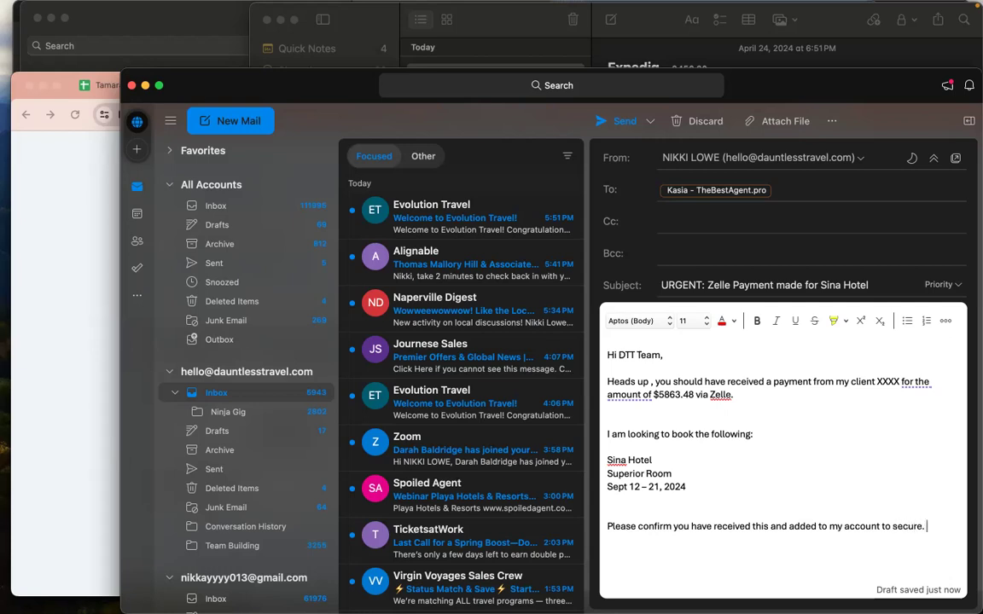
pyautogui.press('Return')
pyautogui.press('Return')
pyautogui.write('Thanks,')
pyautogui.press('Return')
pyautogui.press('Return')
pyautogui.write('Nikki')
pyautogui.write('Lowe')
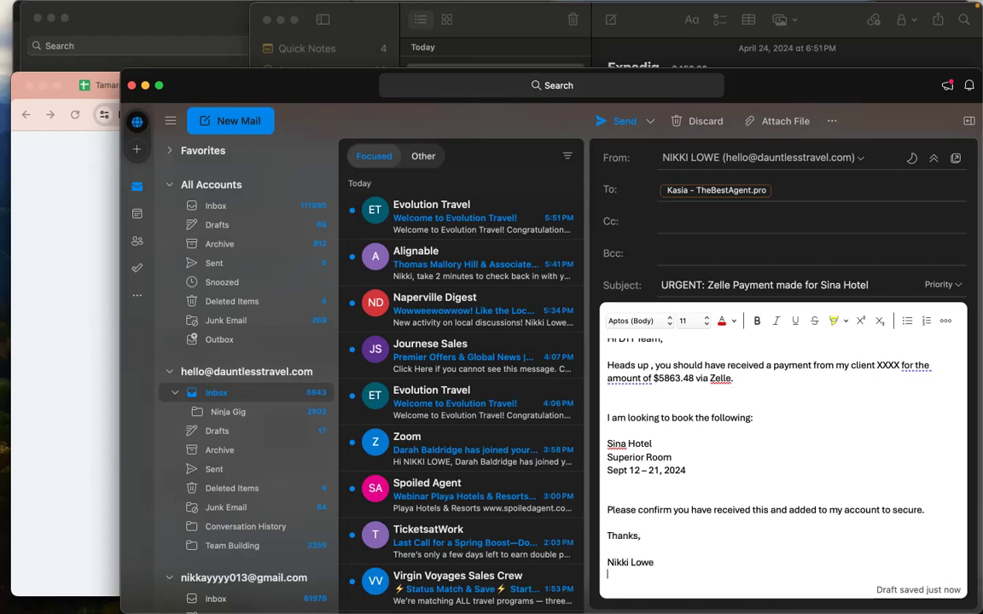
pyautogui.press('Return')
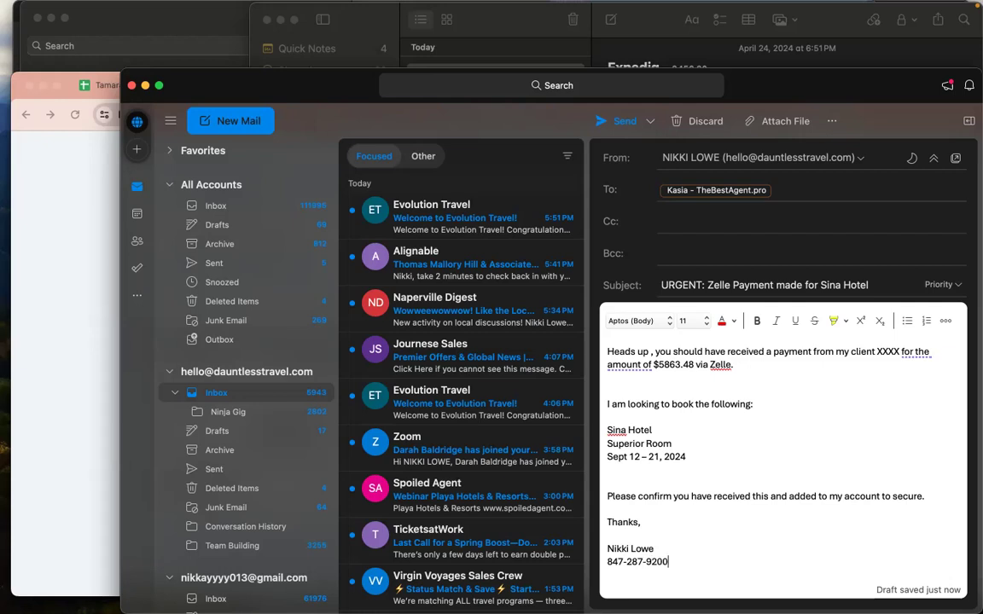
pyautogui.click(695, 392)
pyautogui.scroll(2, 676, 443)
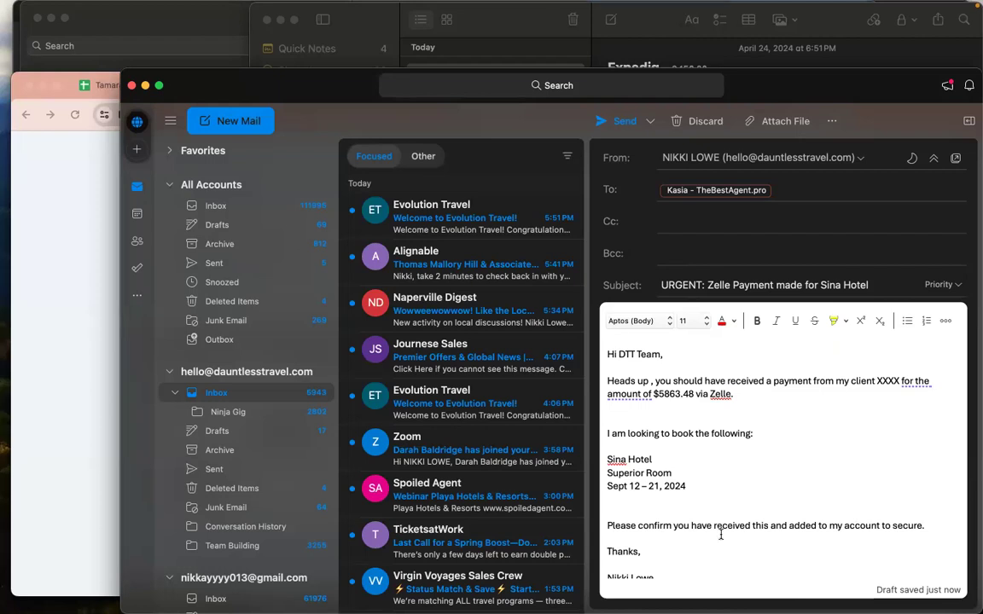
# Review the trip invoice's Flight Only, Hotel Only and Wholesale Supplier Rate items totalling $14,093.00
pyautogui.click(61, 313)
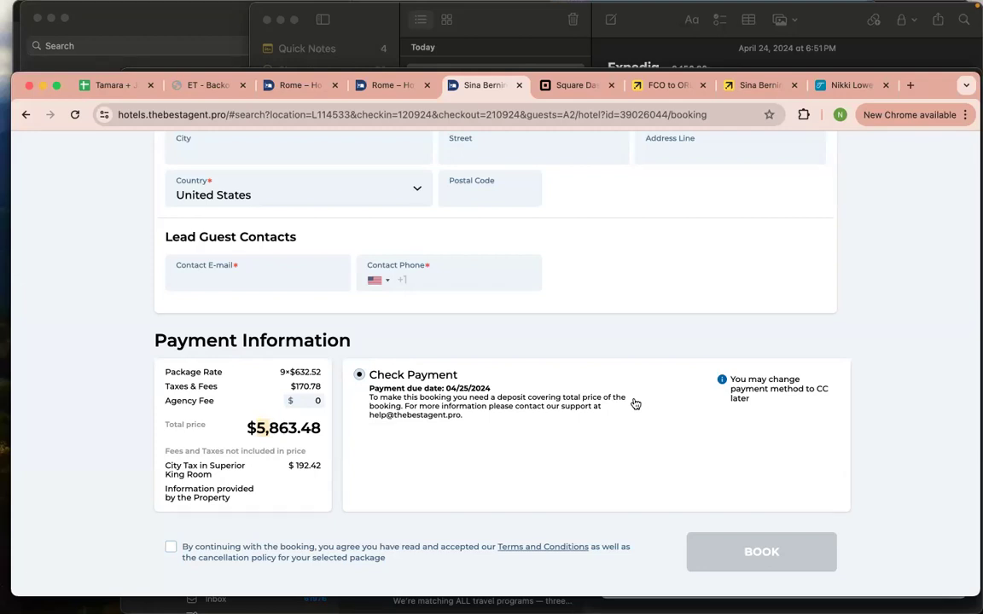
pyautogui.click(849, 86)
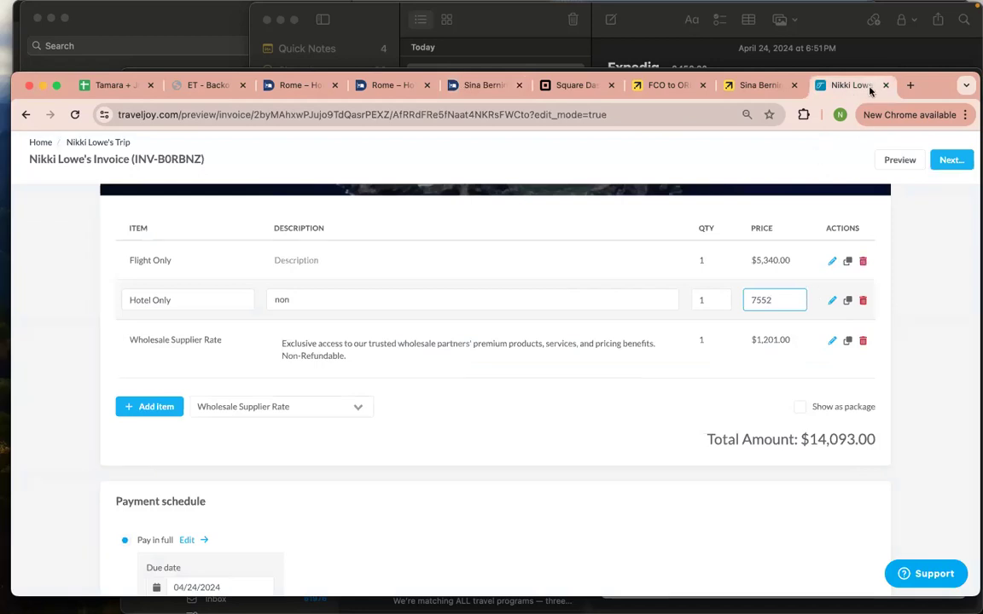
pyautogui.scroll(-3, 423, 295)
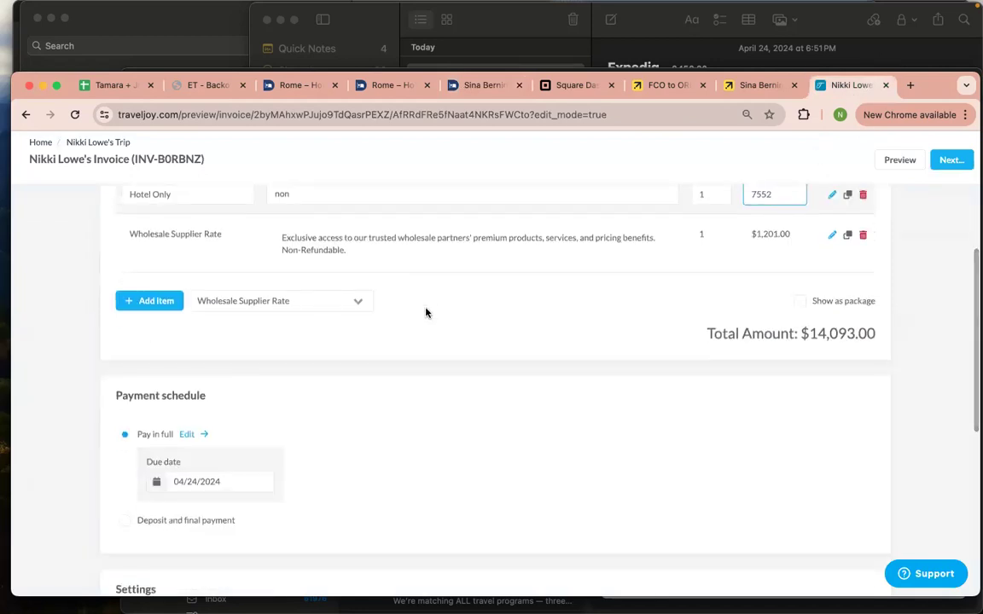
pyautogui.scroll(-1, 429, 350)
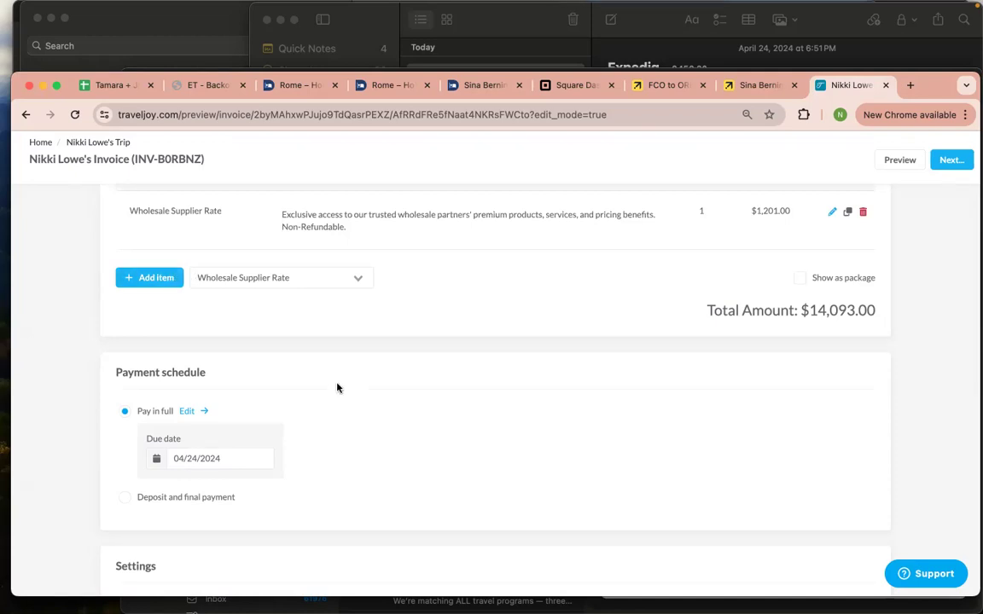
pyautogui.scroll(1, 338, 345)
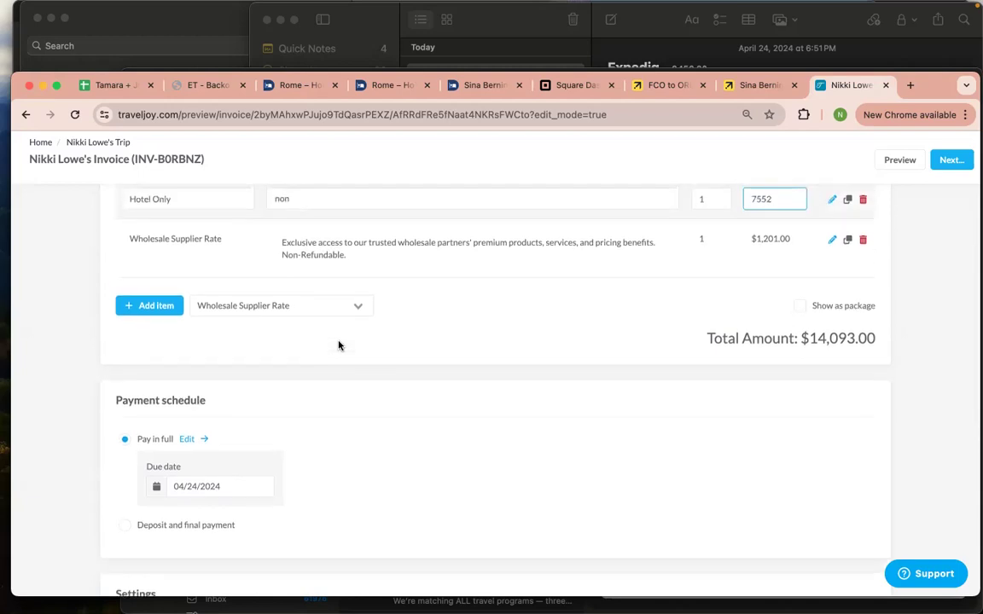
pyautogui.scroll(-1, 338, 345)
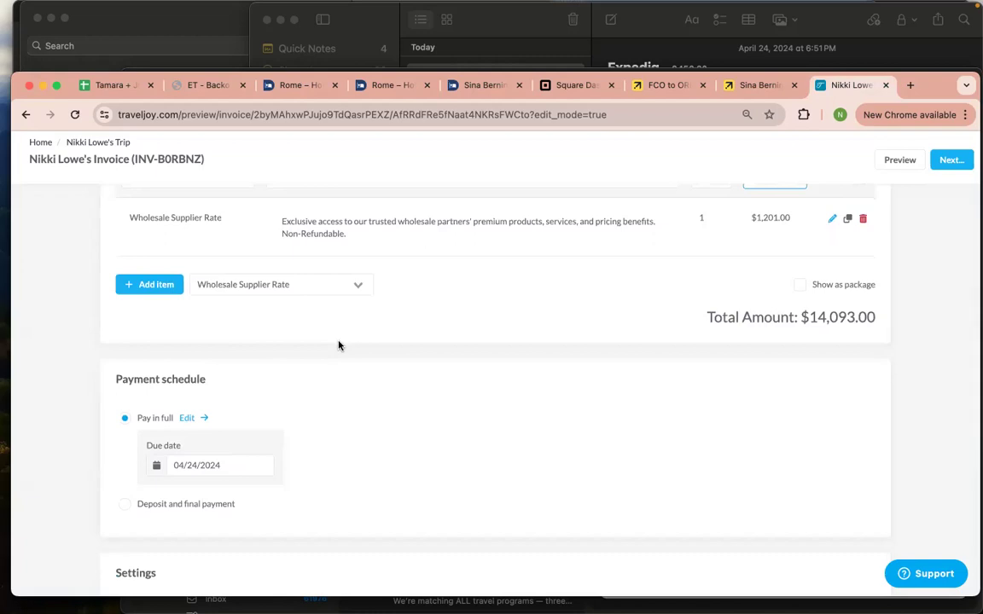
pyautogui.scroll(-1, 338, 345)
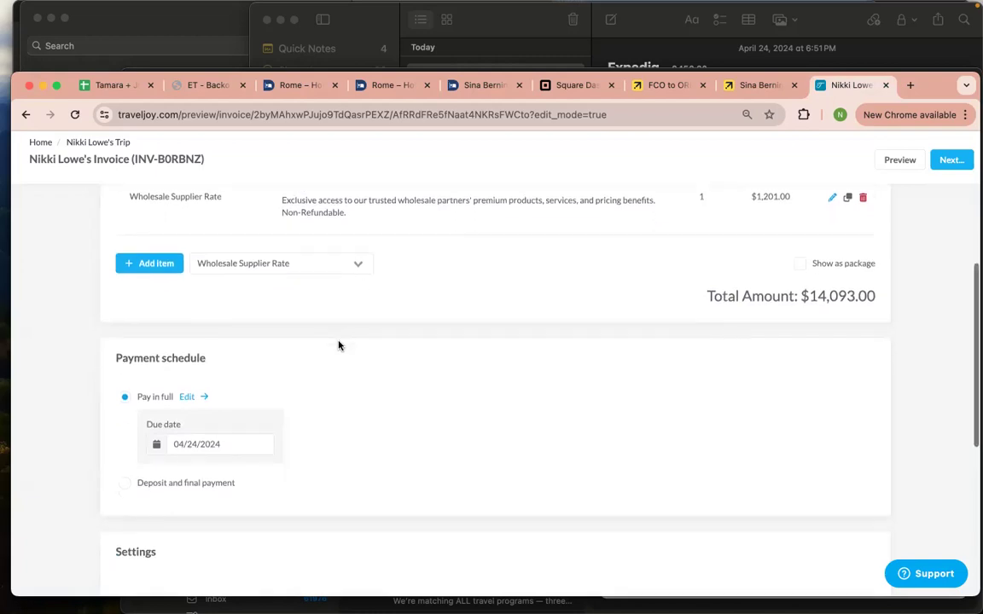
pyautogui.scroll(-1, 338, 344)
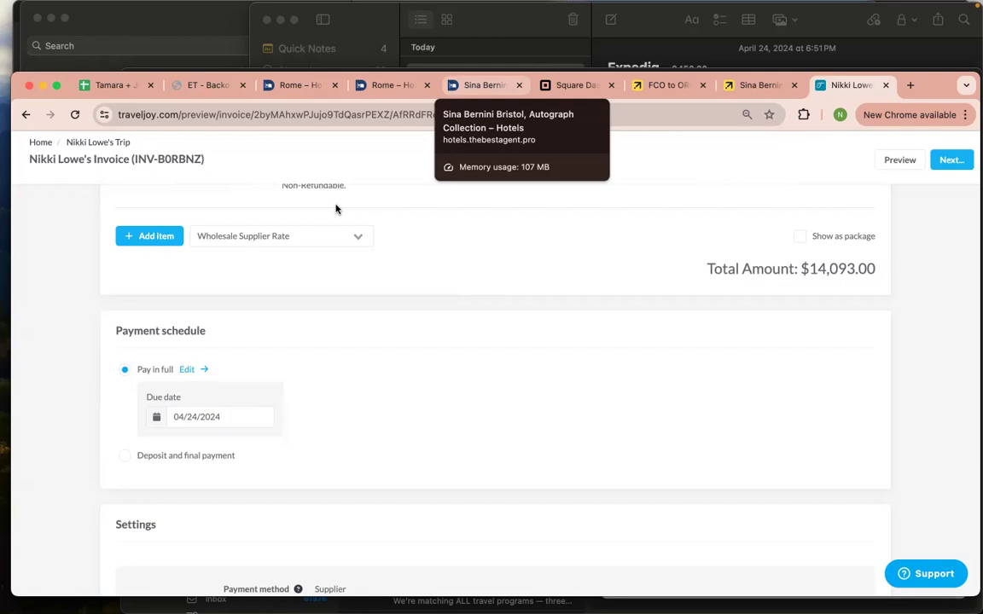
pyautogui.scroll(1, 462, 295)
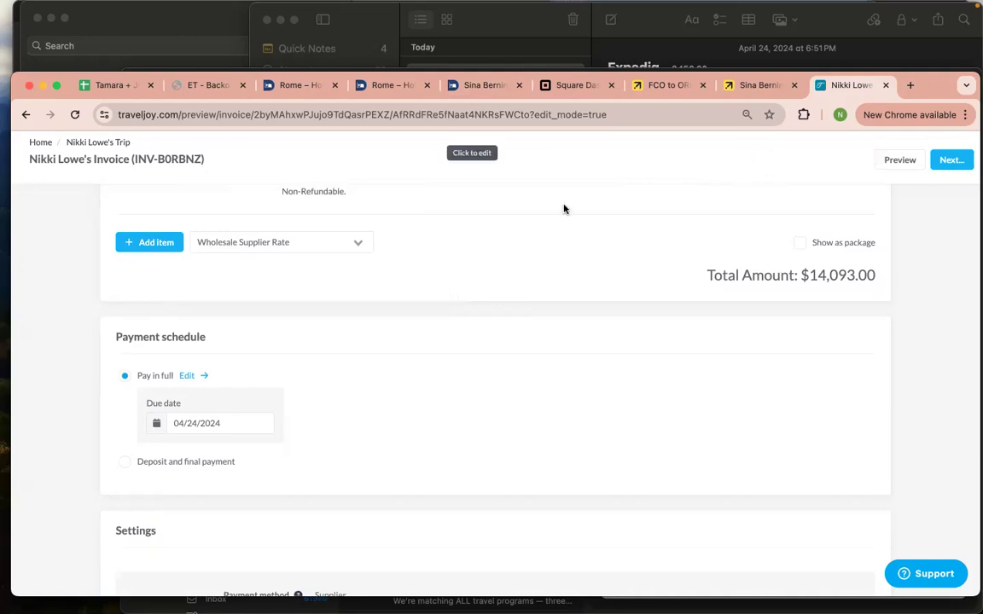
pyautogui.scroll(5, 564, 208)
pyautogui.click(89, 143)
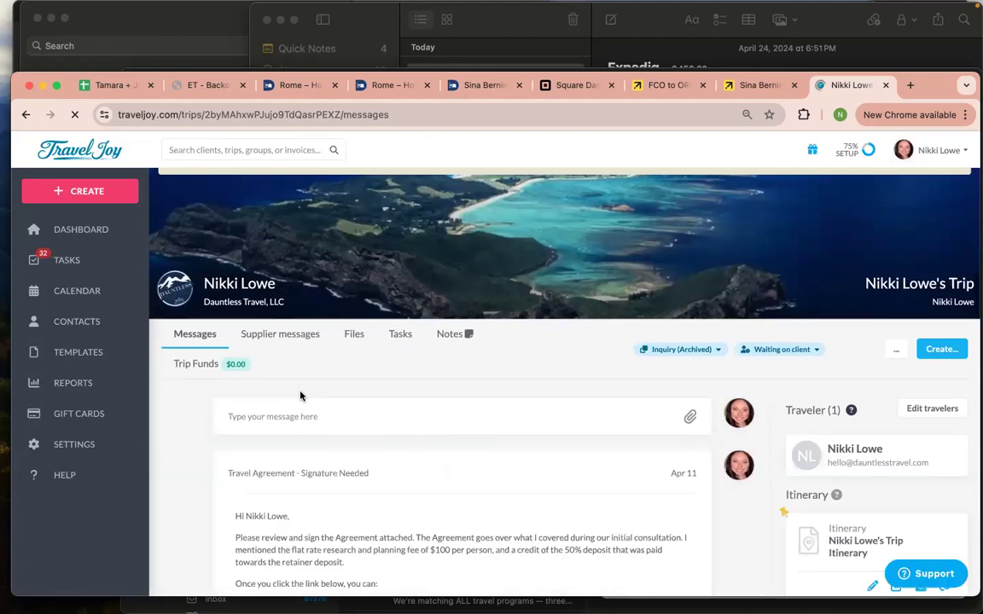
# Find 'Credit Card Authorization Needed' in the trip's messages and open its attached authorization form
pyautogui.scroll(-10, 301, 395)
pyautogui.scroll(-2, 303, 396)
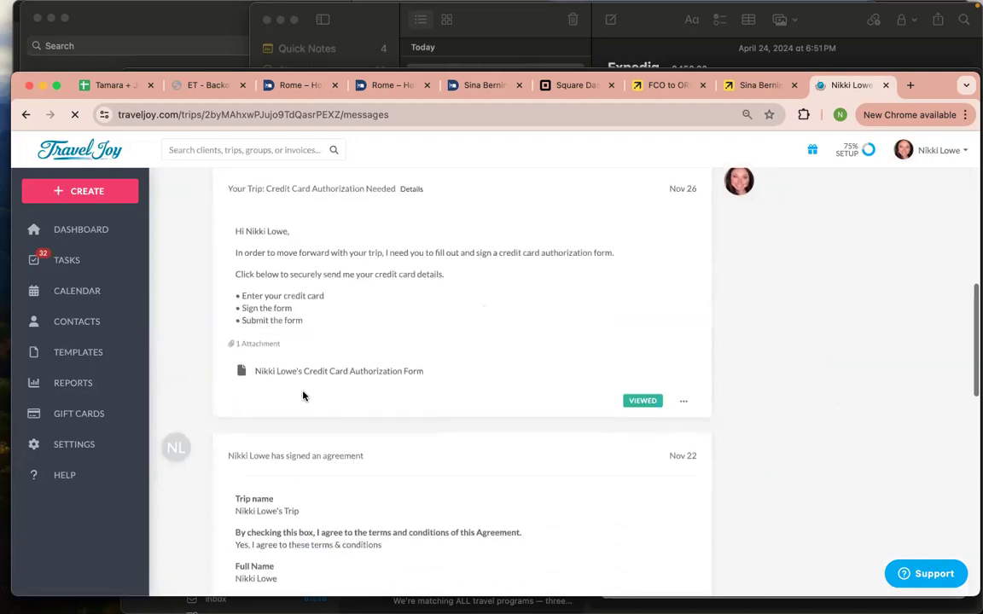
pyautogui.scroll(2, 303, 396)
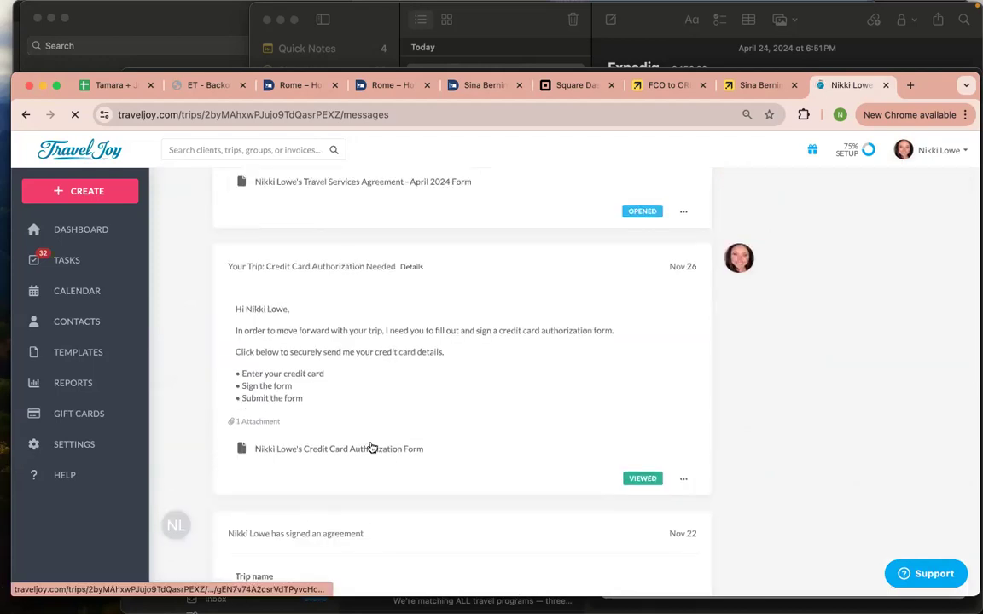
pyautogui.scroll(-1, 322, 455)
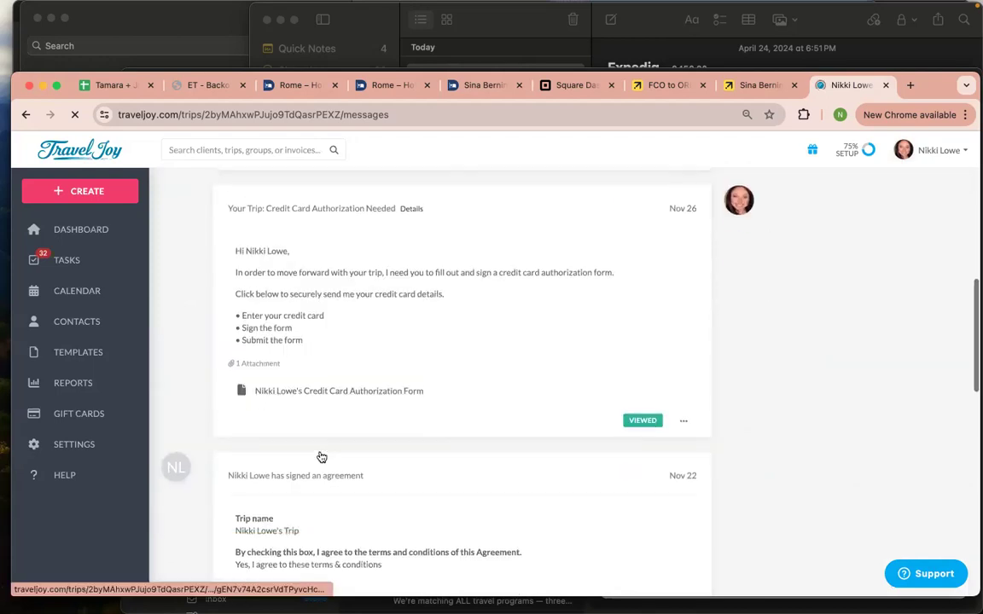
pyautogui.click(340, 392)
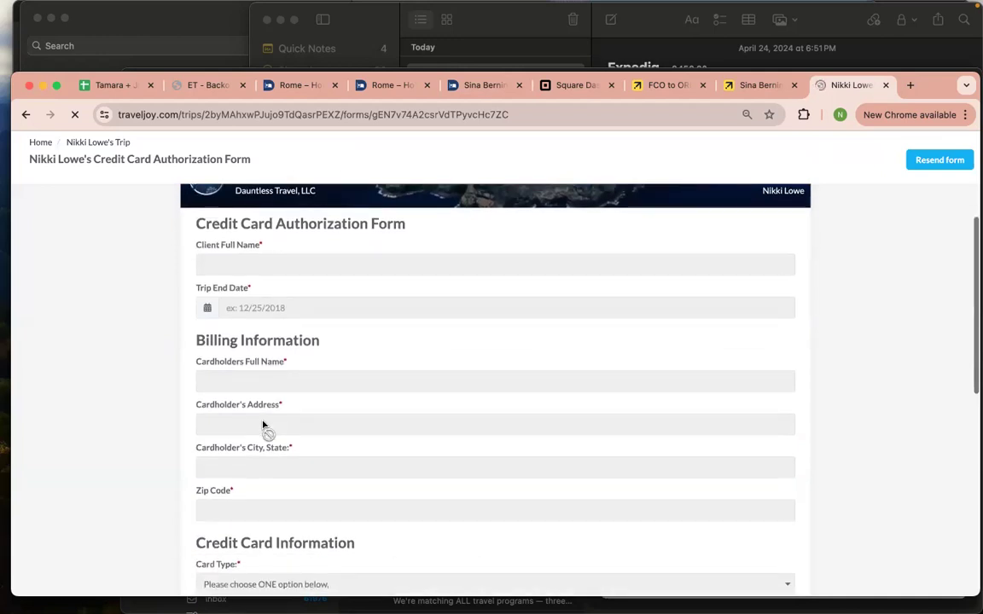
pyautogui.scroll(-5, 302, 438)
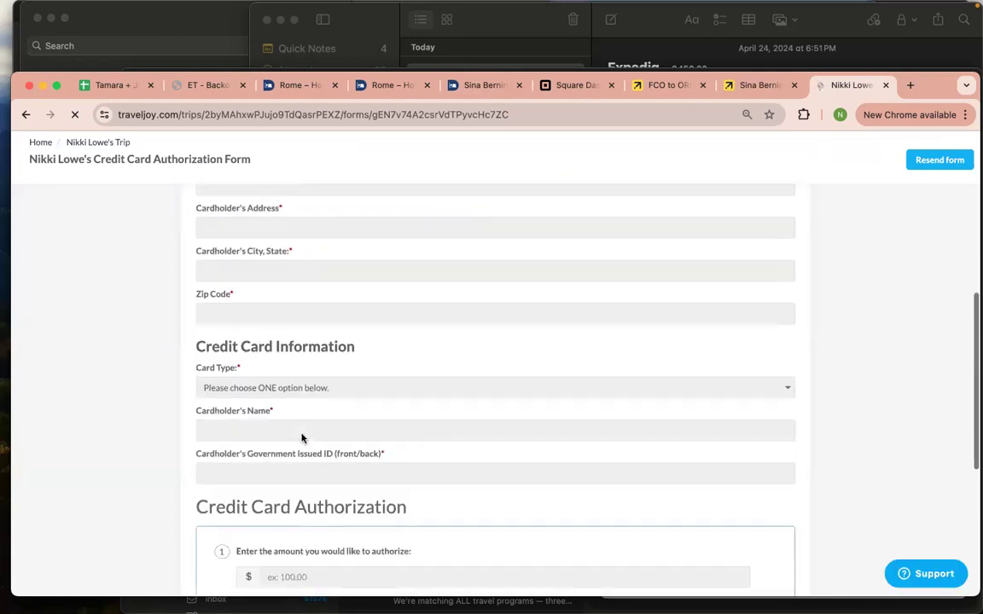
pyautogui.scroll(-2, 304, 384)
pyautogui.scroll(-3, 324, 367)
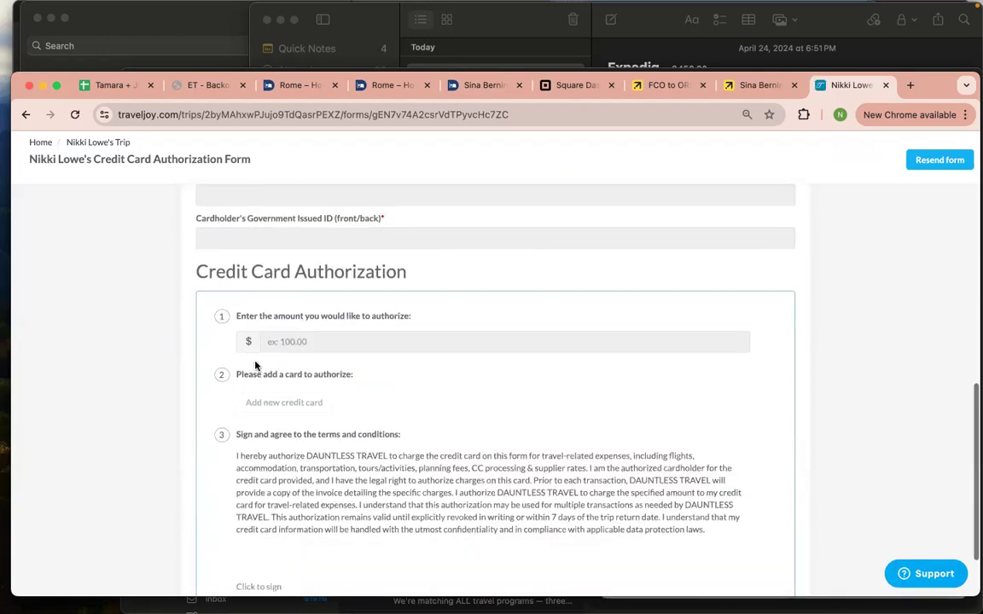
pyautogui.scroll(-2, 384, 348)
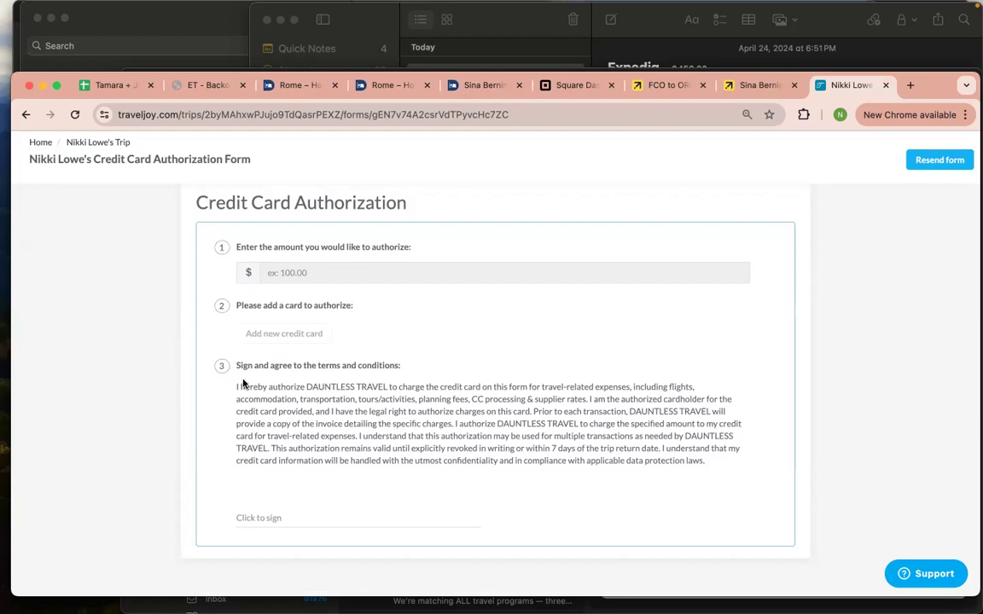
pyautogui.moveTo(230, 387); pyautogui.dragTo(736, 475)
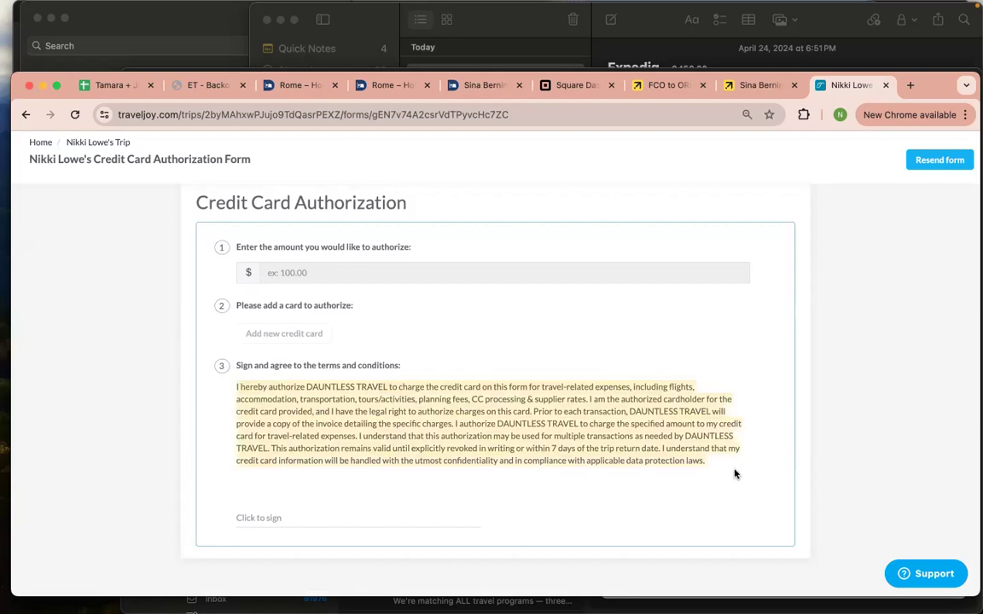
pyautogui.click(736, 474)
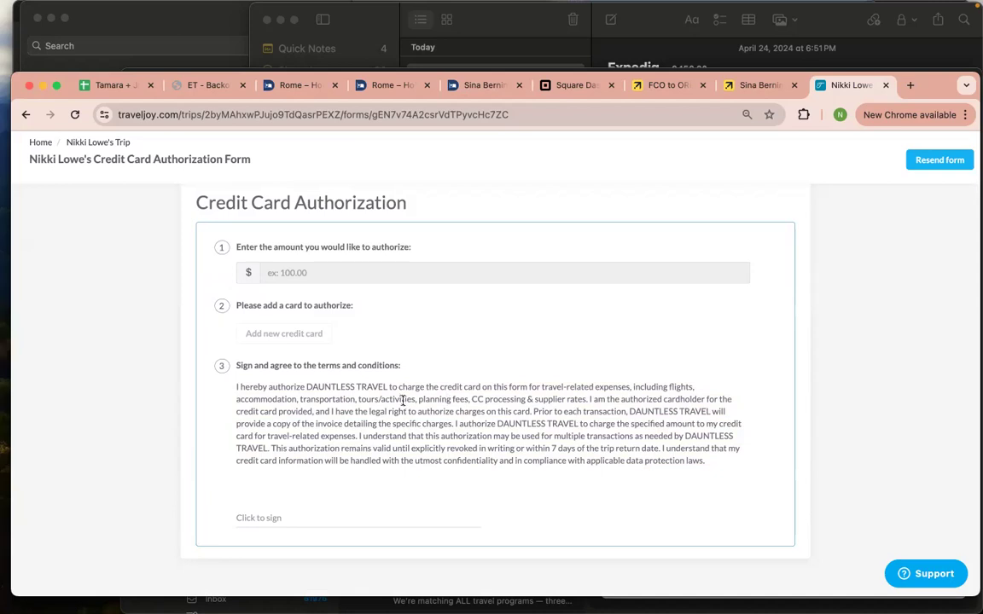
pyautogui.moveTo(401, 400); pyautogui.dragTo(737, 459)
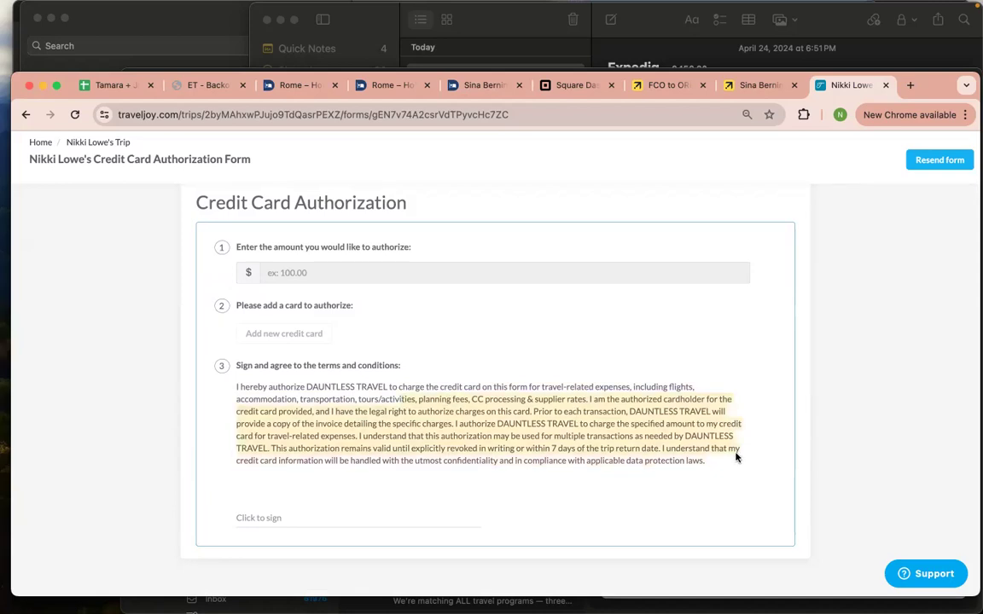
pyautogui.click(580, 336)
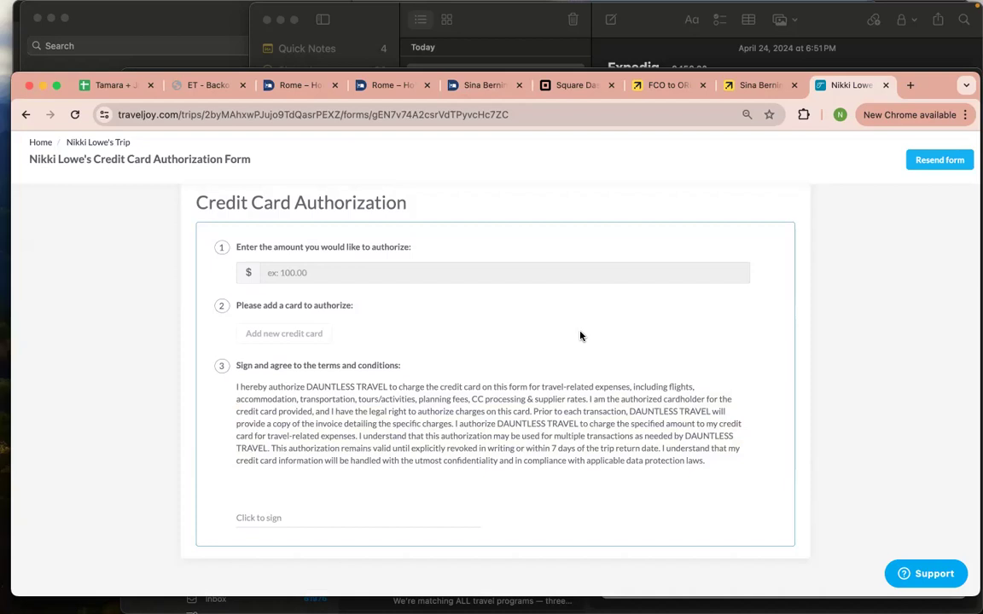
pyautogui.scroll(1, 579, 316)
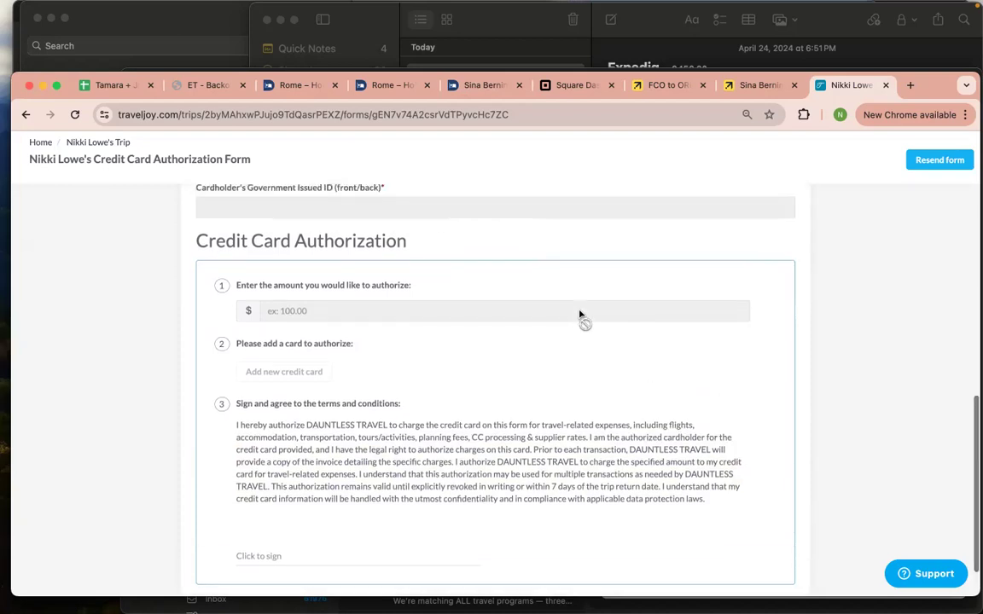
pyautogui.scroll(2, 580, 316)
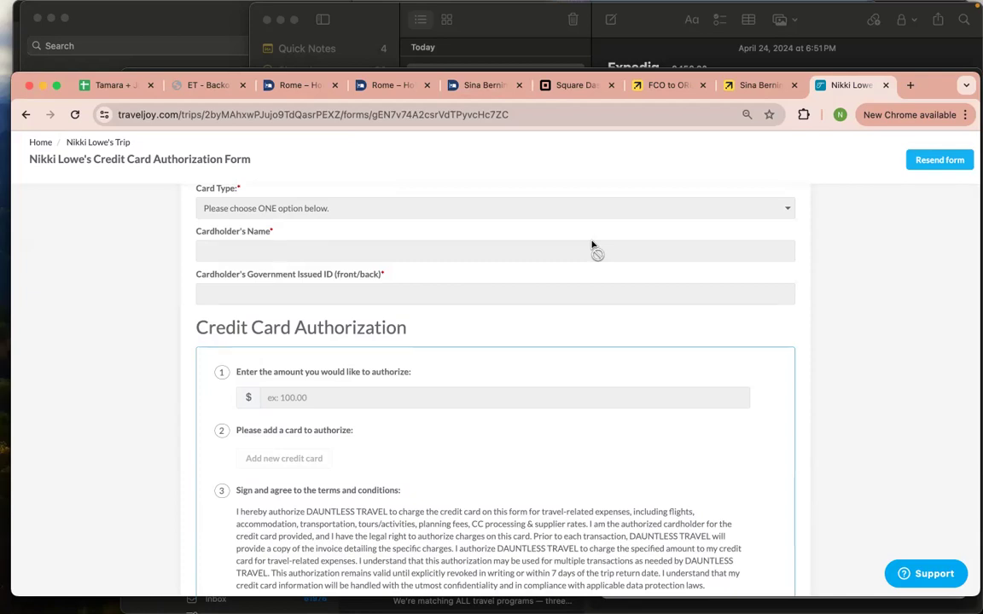
pyautogui.scroll(-1, 226, 242)
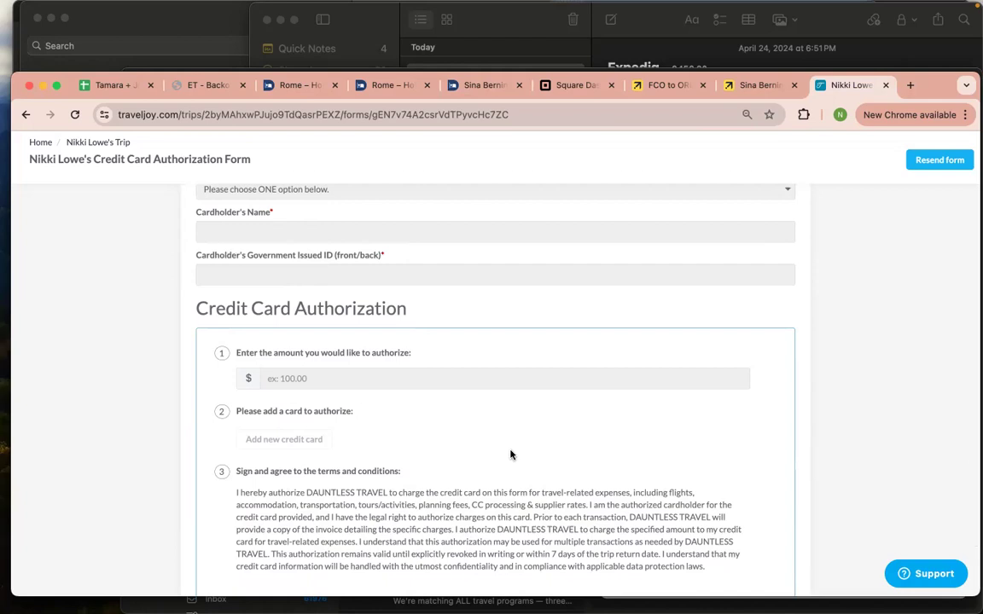
pyautogui.scroll(-3, 510, 455)
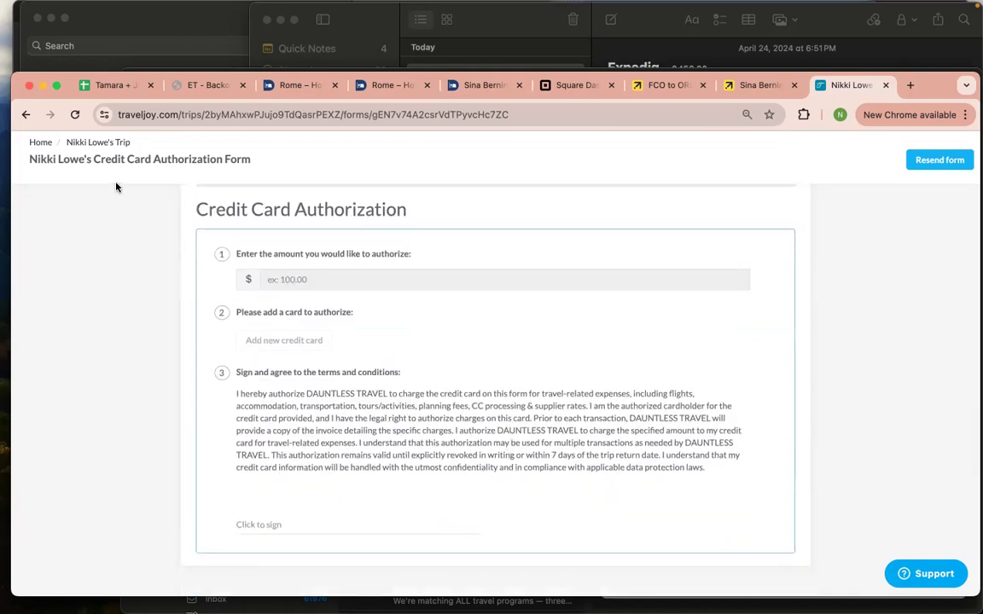
# Go back to the trip's Messages feed, look through it, then go to the TravelJoy Dashboard
pyautogui.click(26, 115)
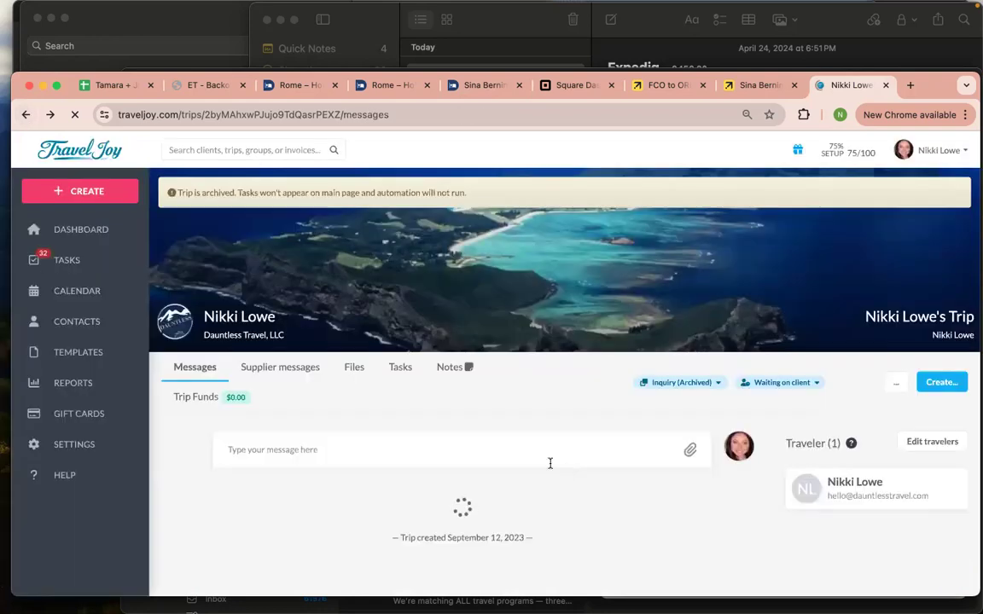
pyautogui.scroll(-1, 317, 442)
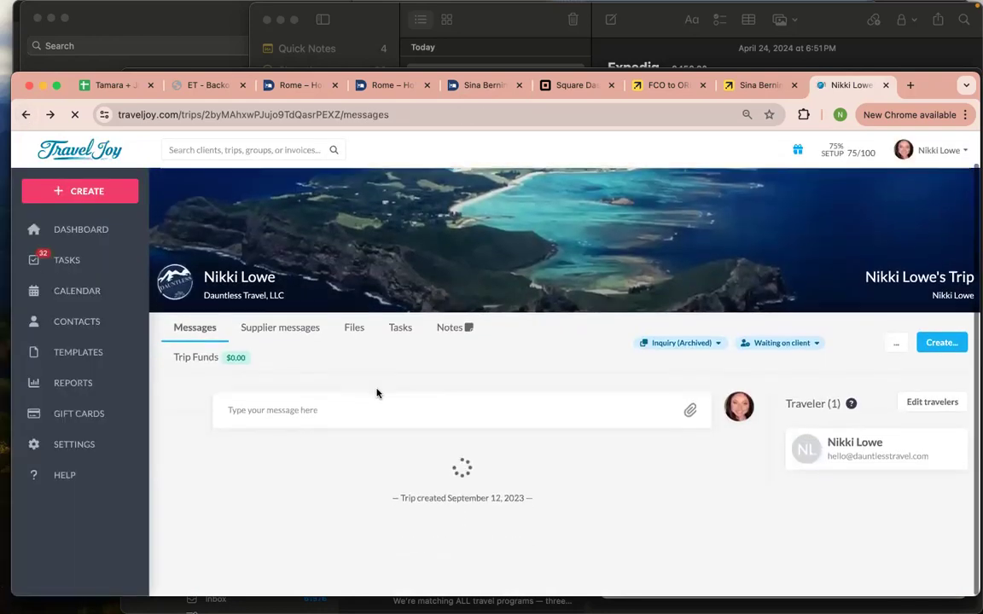
pyautogui.scroll(-5, 377, 394)
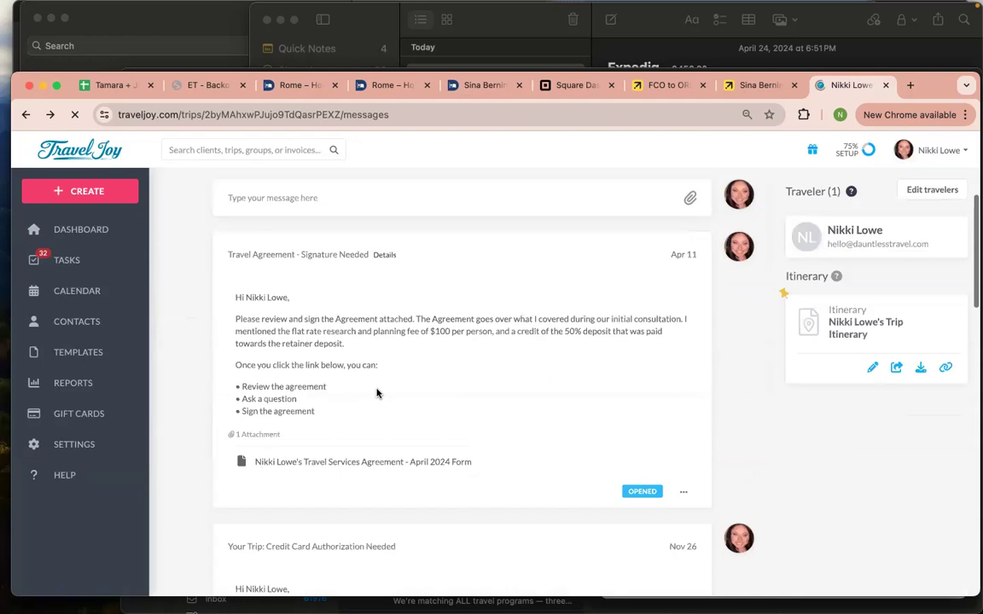
pyautogui.scroll(-1, 378, 393)
pyautogui.scroll(4, 378, 395)
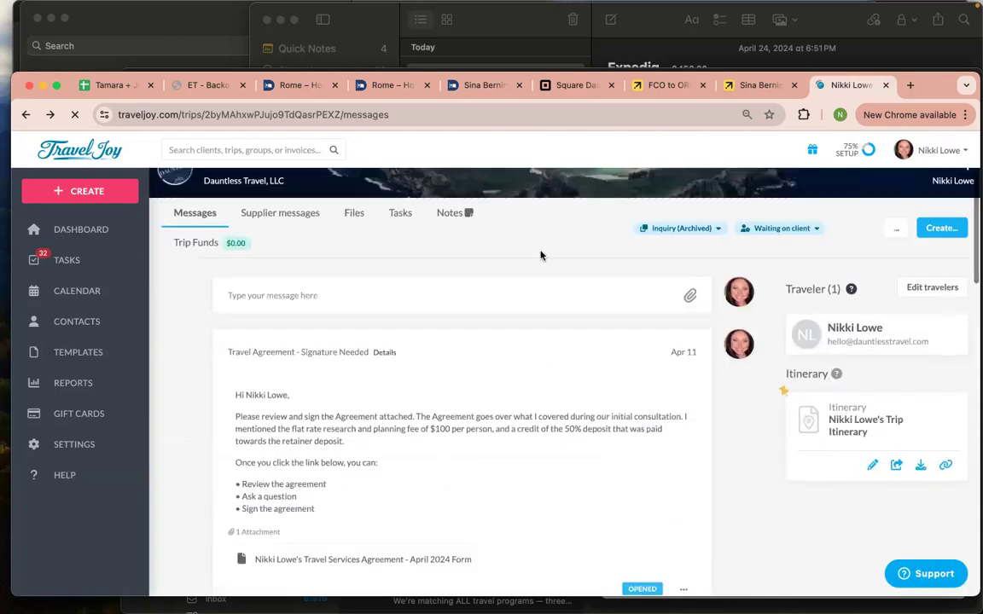
pyautogui.scroll(-1, 662, 423)
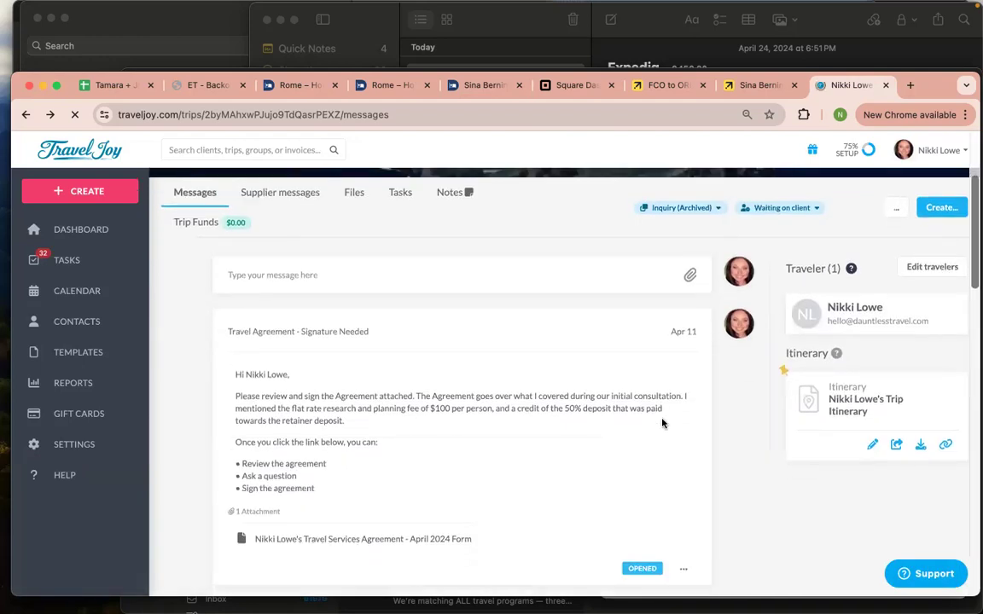
pyautogui.scroll(3, 663, 423)
pyautogui.scroll(-5, 662, 424)
pyautogui.scroll(-8, 662, 423)
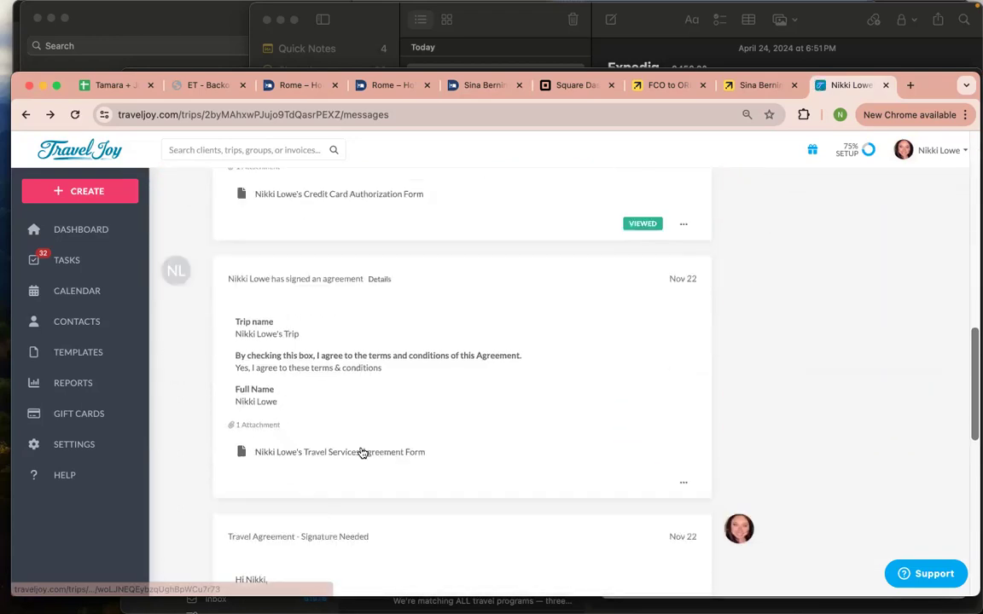
pyautogui.scroll(-10, 362, 451)
pyautogui.scroll(3, 360, 452)
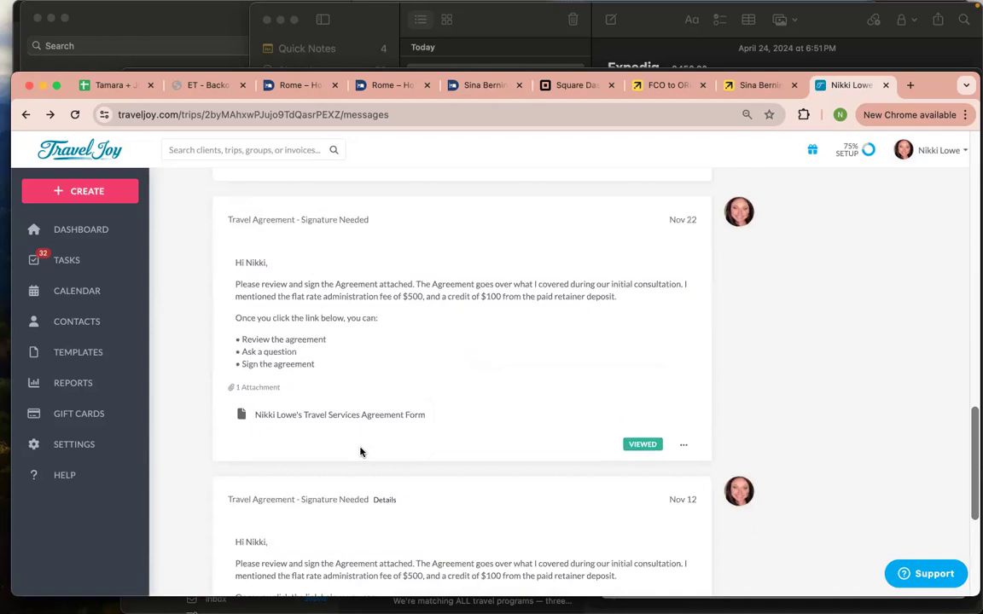
pyautogui.scroll(15, 361, 450)
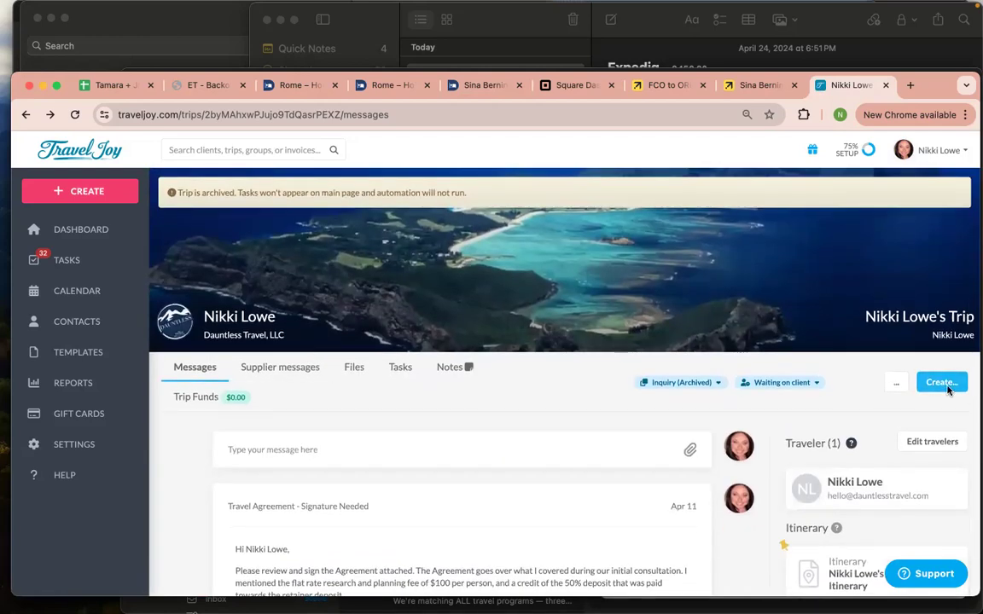
pyautogui.click(85, 236)
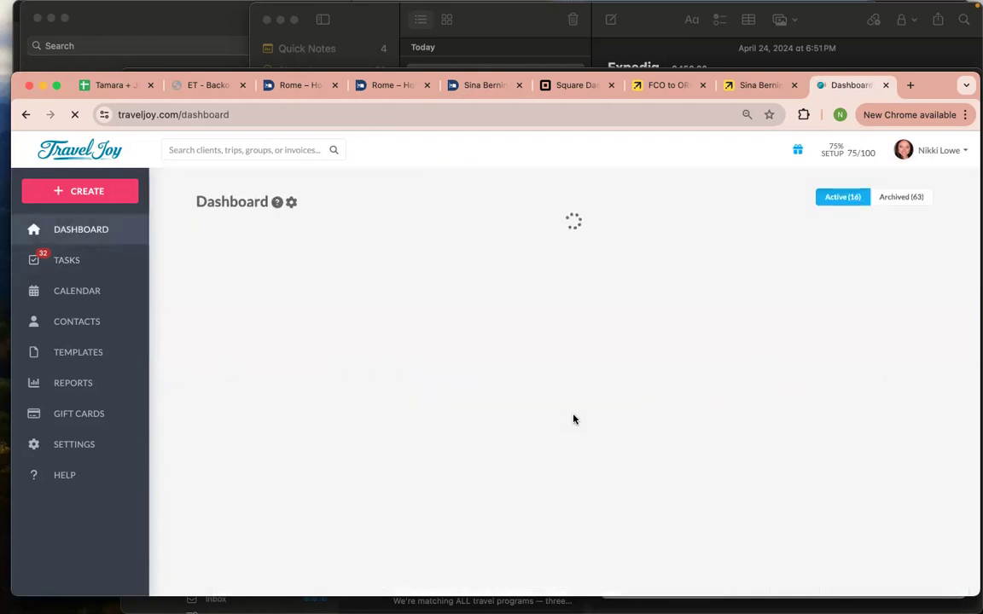
# Open MIDWEST EXPRESS CLINIC GETAWAY 2024 from the trip list and its payment-authorization invoice attachment
pyautogui.scroll(-2, 573, 419)
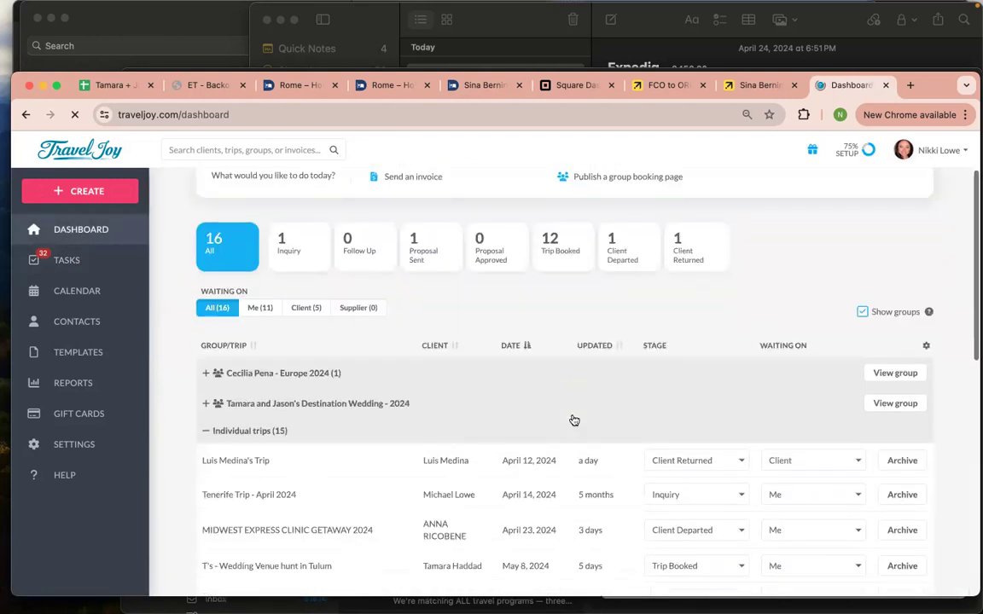
pyautogui.scroll(-5, 574, 419)
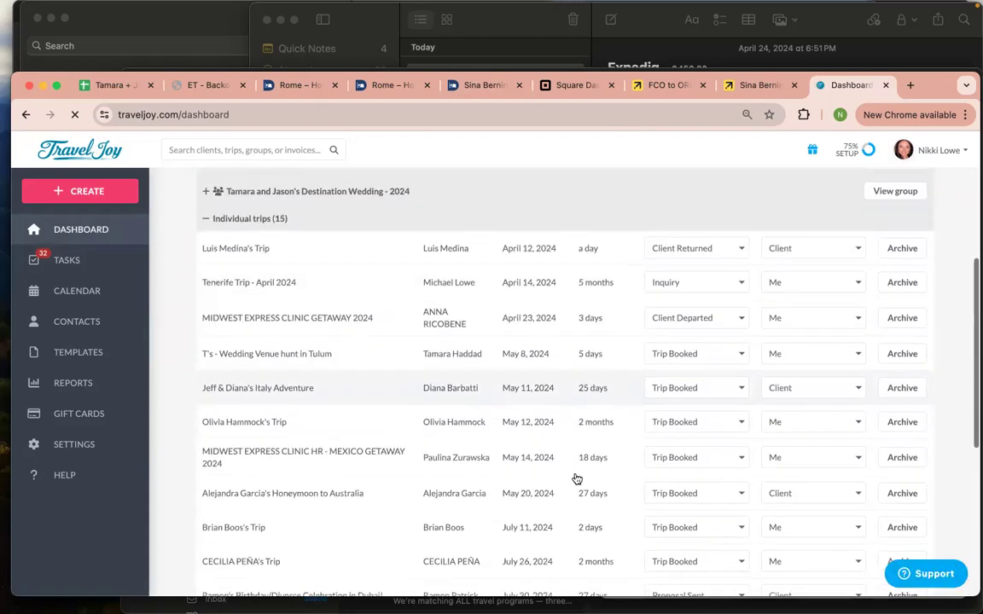
pyautogui.click(596, 324)
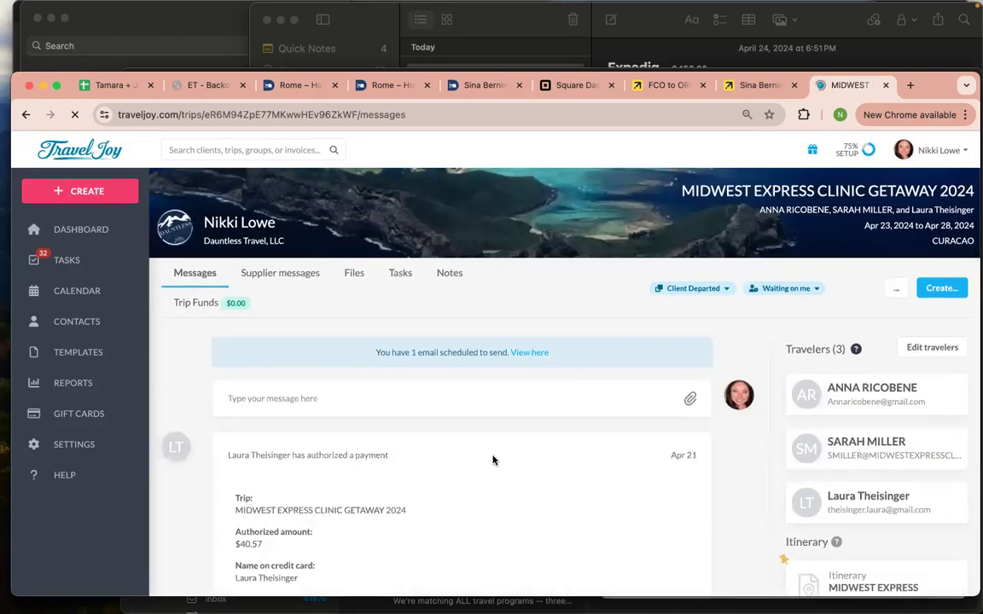
pyautogui.scroll(-3, 493, 461)
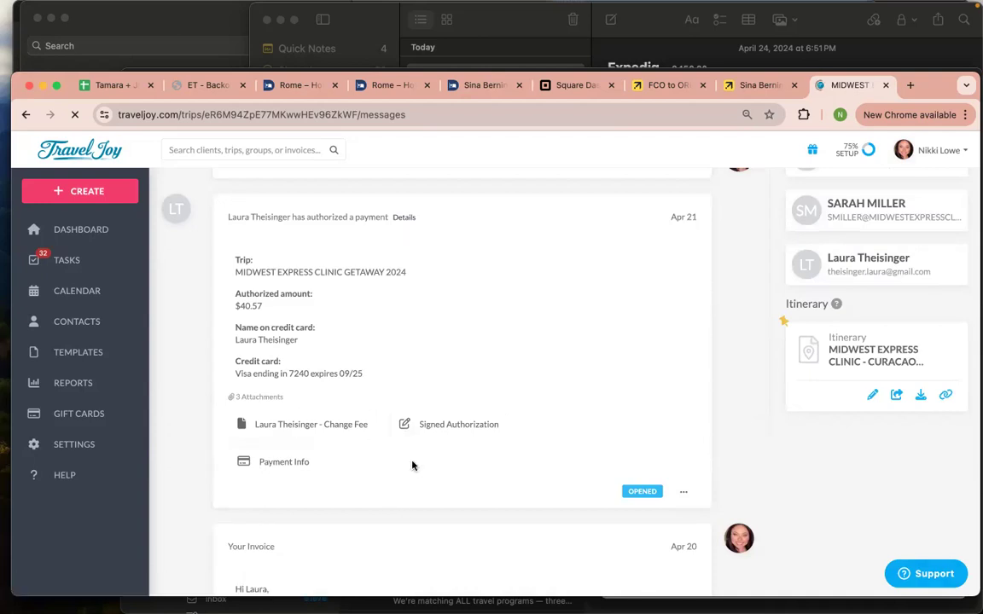
pyautogui.scroll(-4, 412, 465)
pyautogui.scroll(-6, 412, 465)
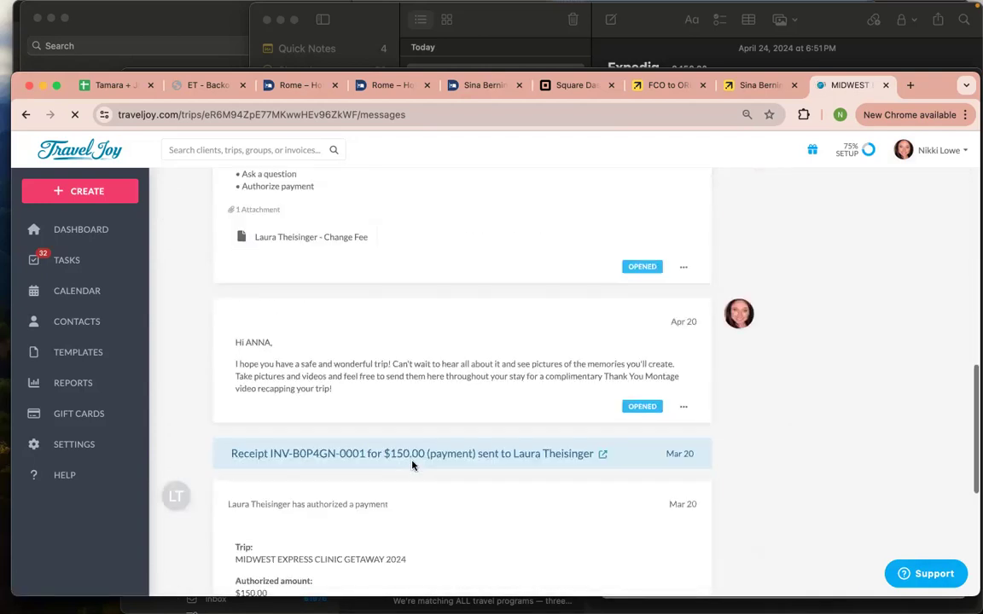
pyautogui.scroll(-7, 412, 465)
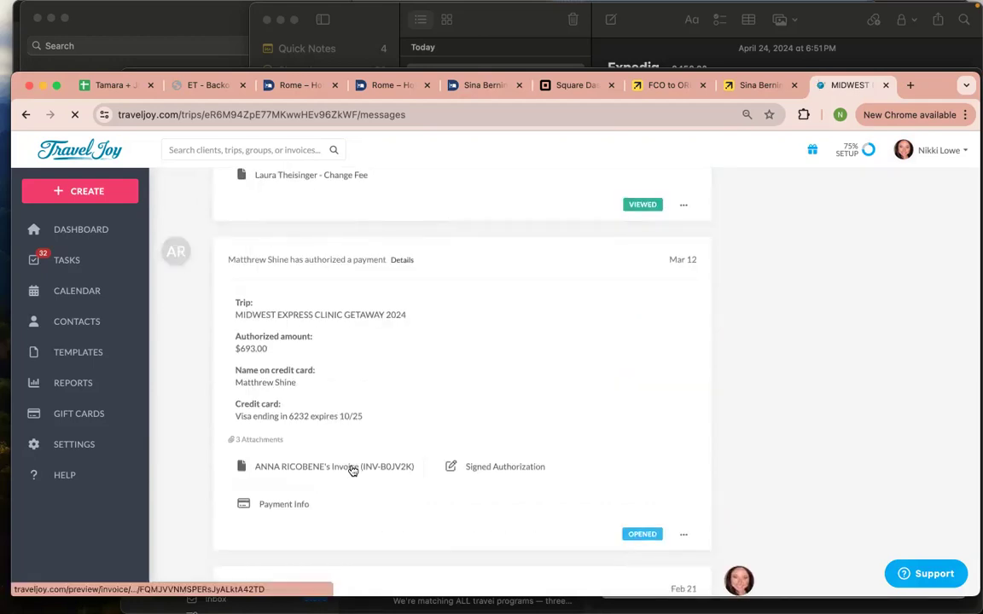
pyautogui.click(352, 469)
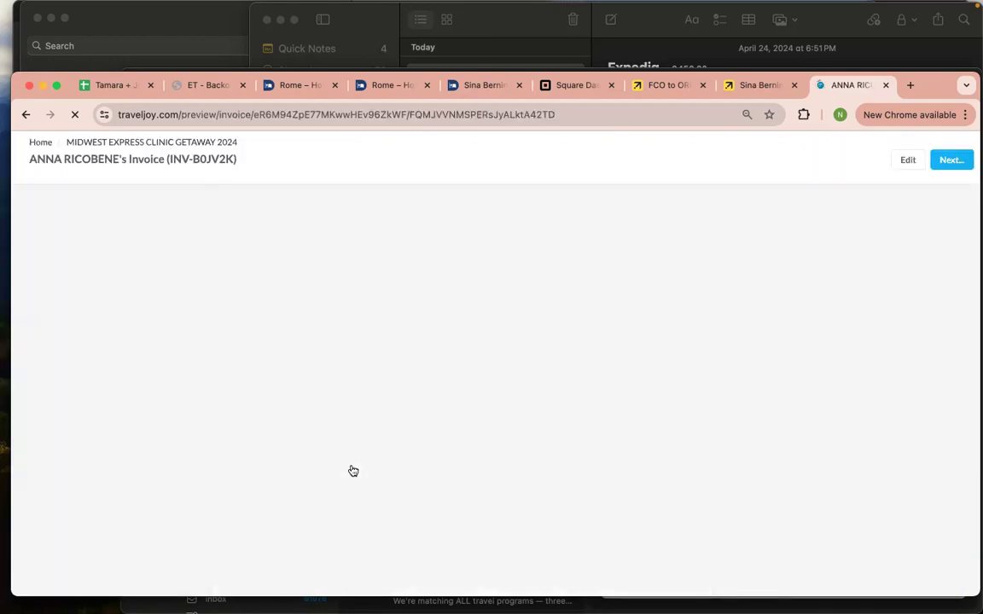
# Edit the Midwest Express Clinic Getaway invoice and enable 'Show as package' to hide line-item prices
pyautogui.scroll(-5, 690, 468)
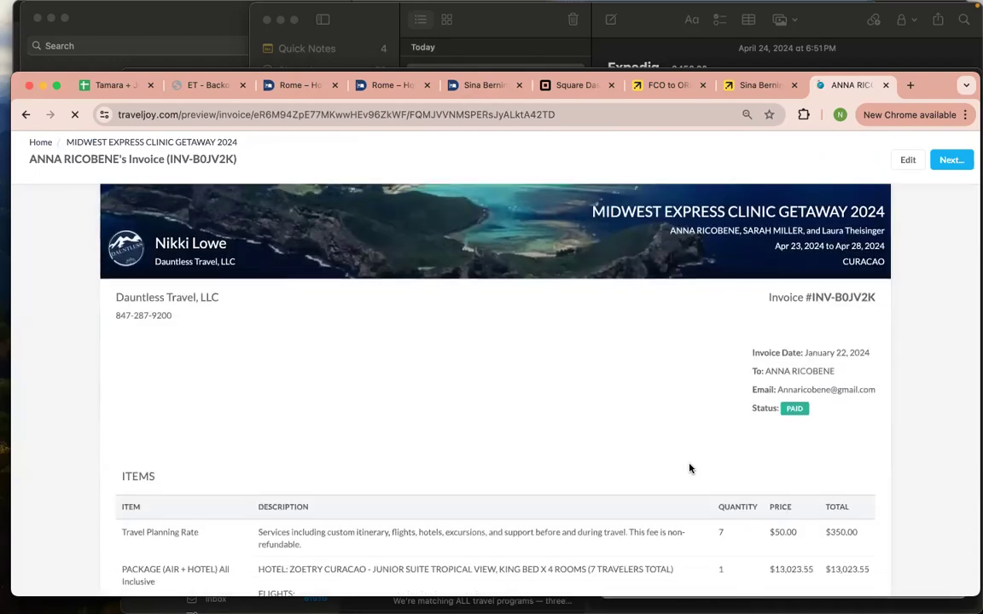
pyautogui.scroll(-2, 452, 464)
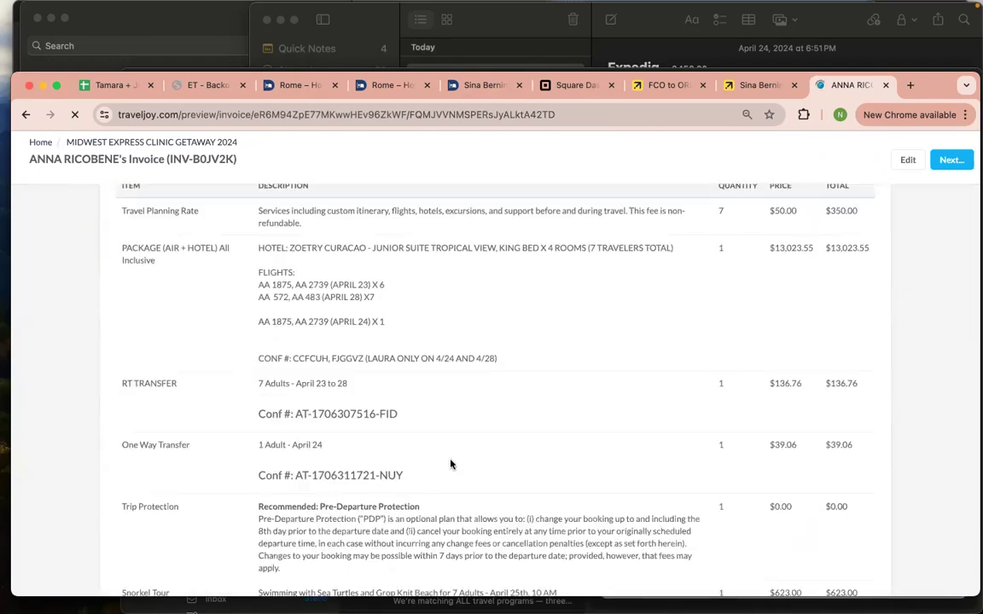
pyautogui.scroll(-3, 601, 403)
pyautogui.scroll(-2, 601, 402)
pyautogui.scroll(-3, 601, 403)
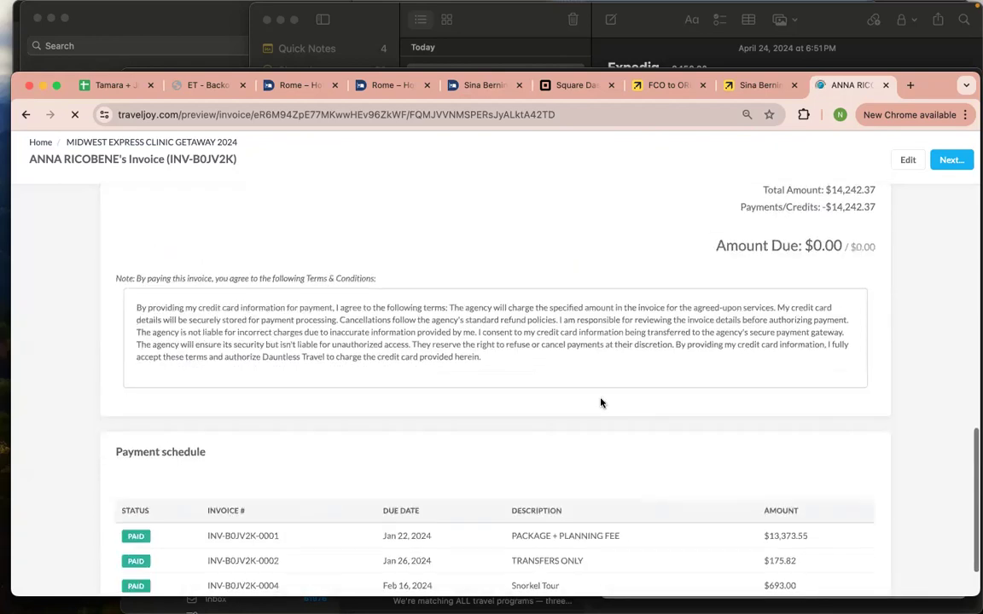
pyautogui.click(908, 160)
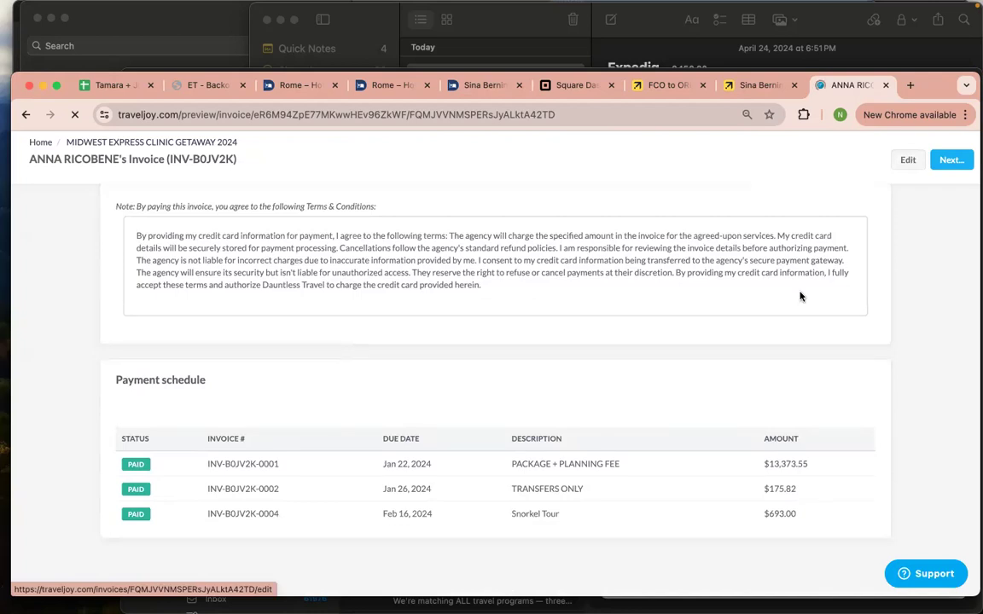
pyautogui.scroll(10, 801, 294)
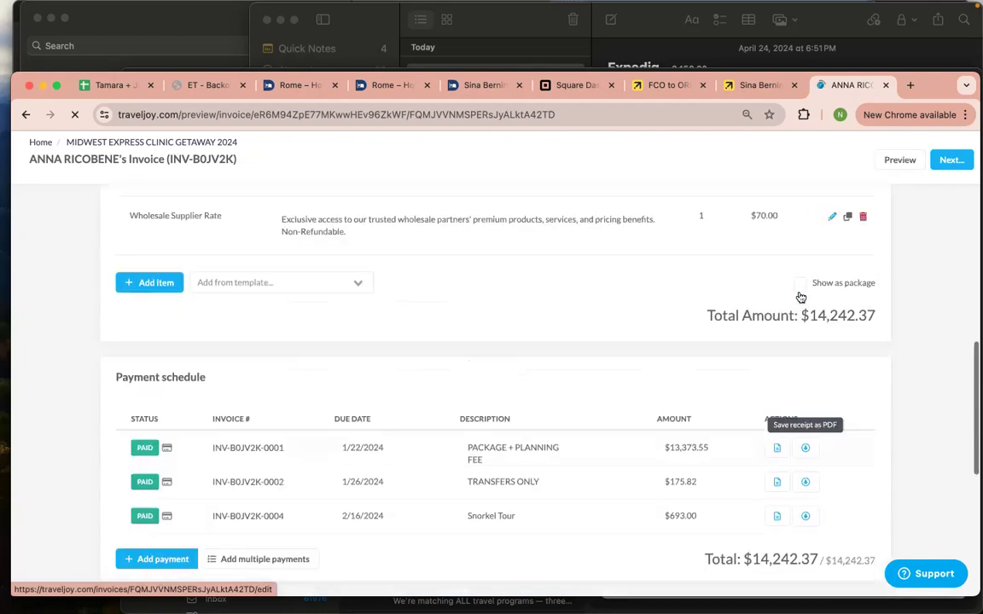
pyautogui.scroll(5, 800, 293)
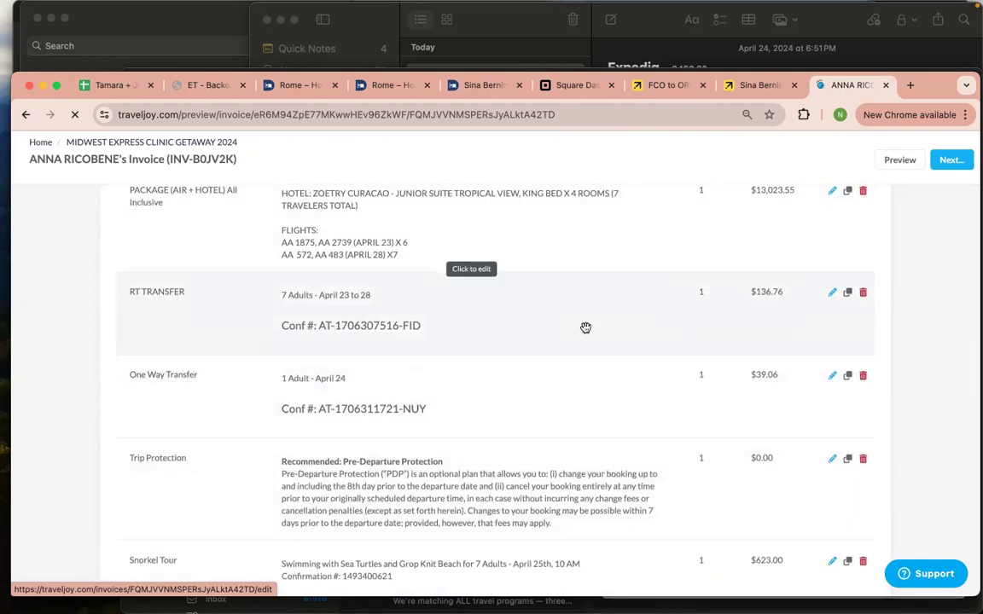
pyautogui.scroll(-5, 753, 384)
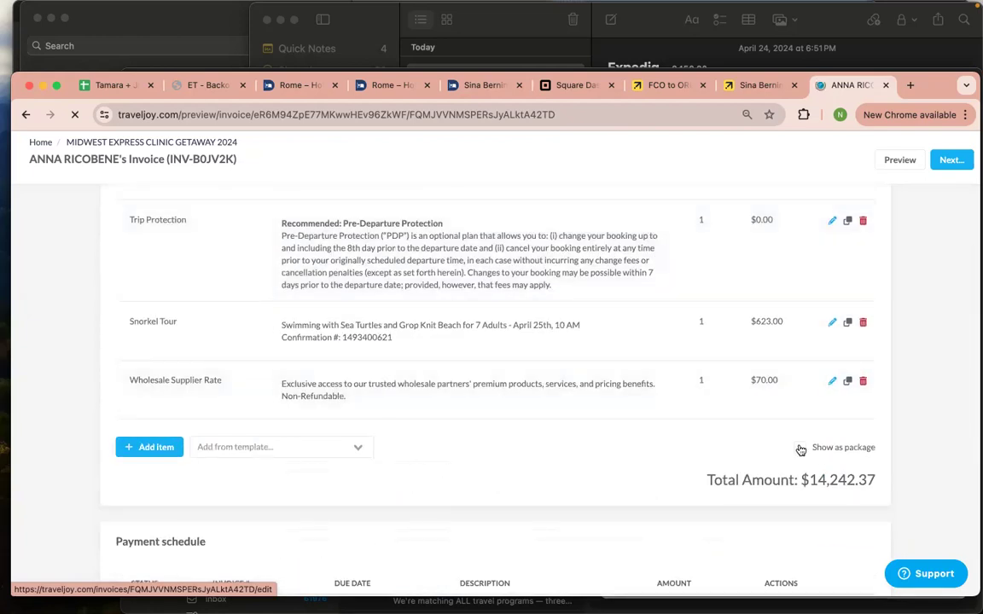
pyautogui.click(799, 448)
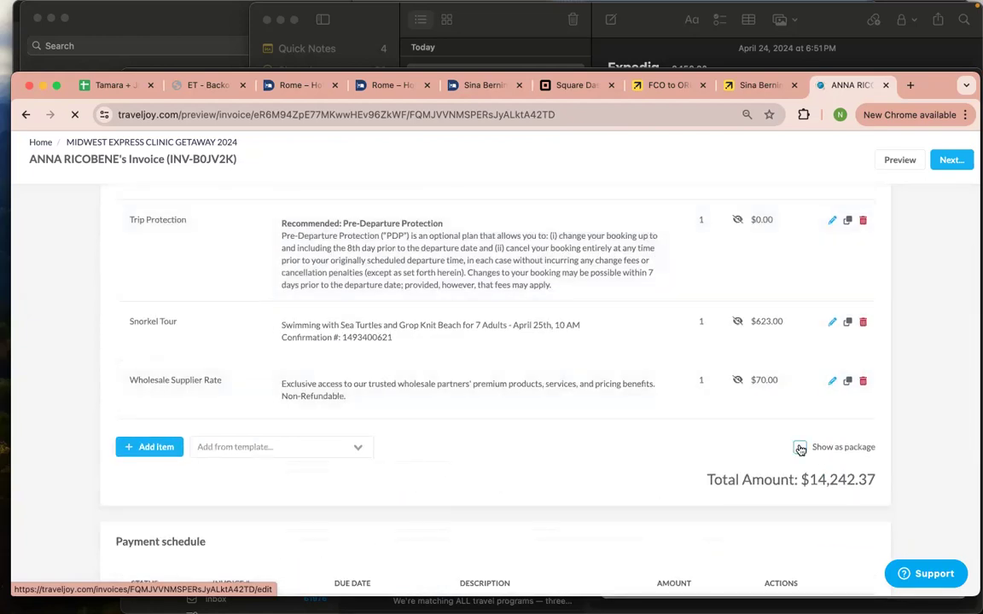
pyautogui.click(912, 162)
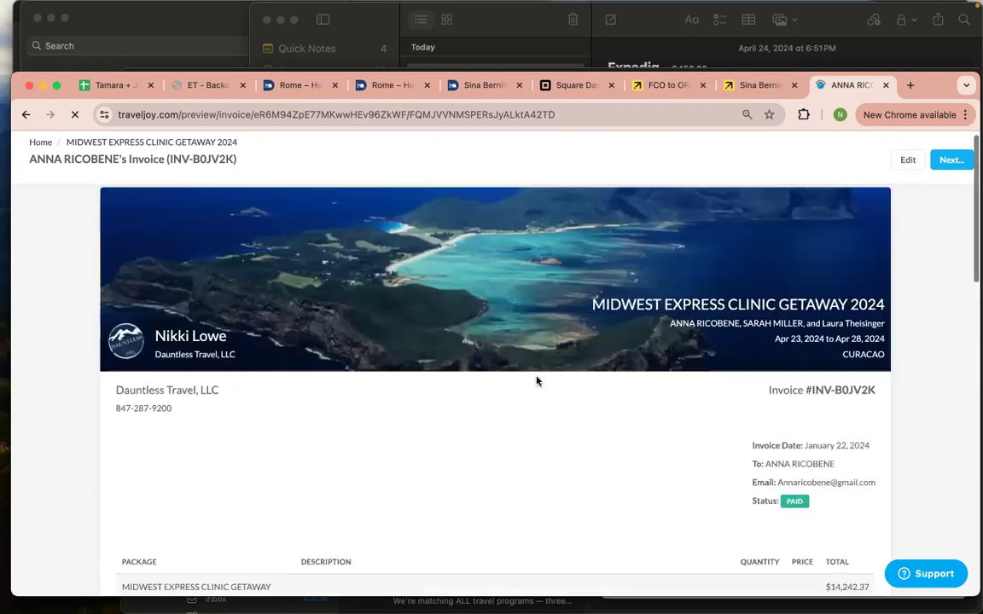
# Scroll through the client preview checking the $14,242.37 package, unpriced items like RT TRANSFER, and Amount Due
pyautogui.scroll(-5, 535, 380)
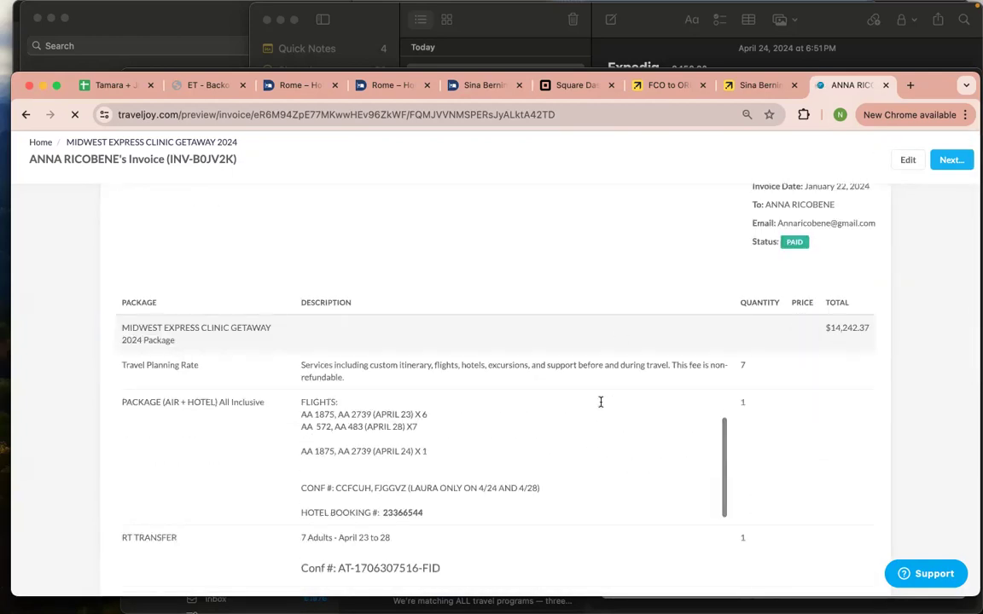
pyautogui.scroll(-2, 716, 419)
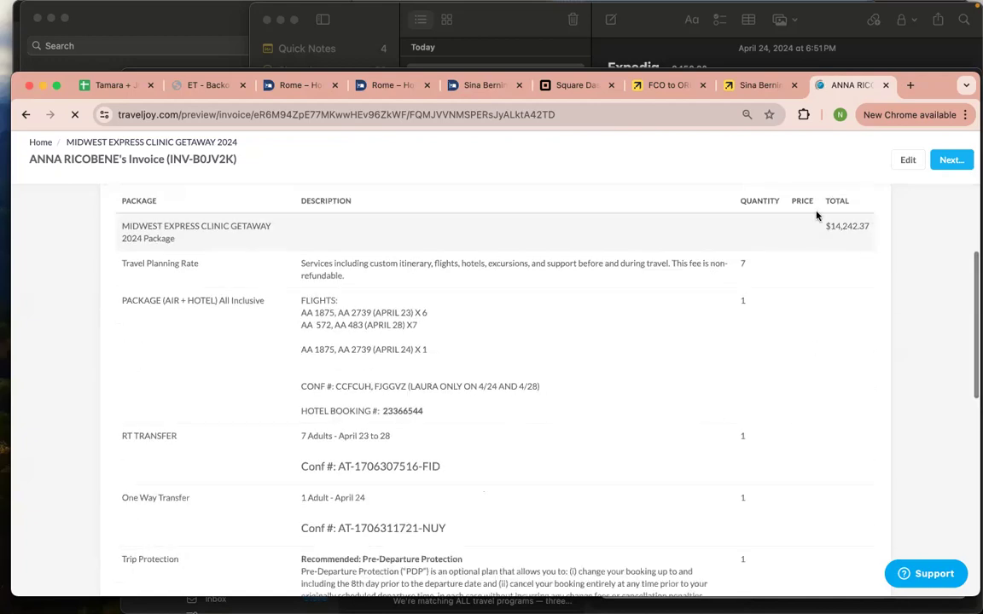
pyautogui.scroll(-4, 870, 245)
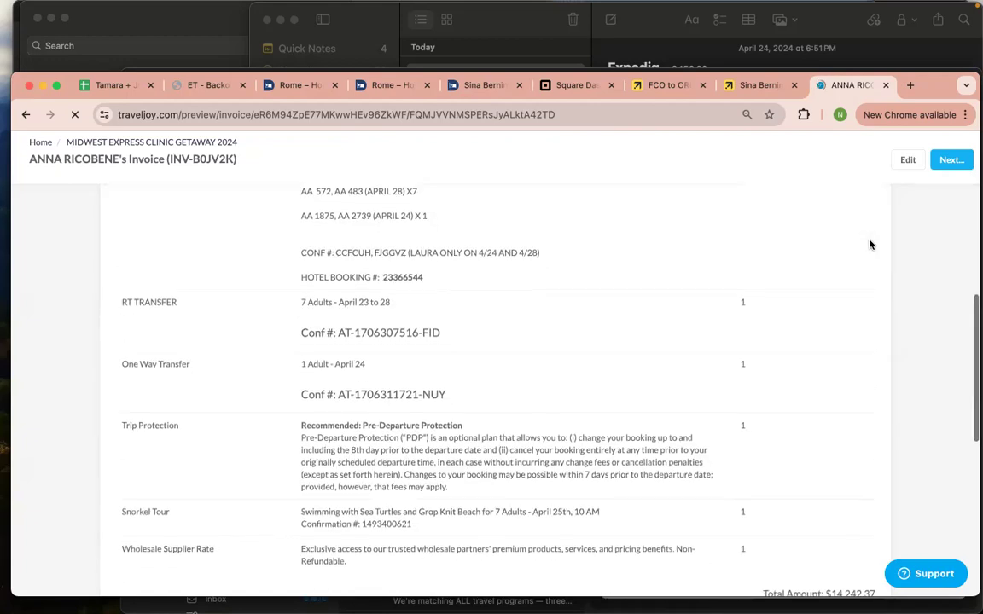
pyautogui.scroll(-4, 870, 245)
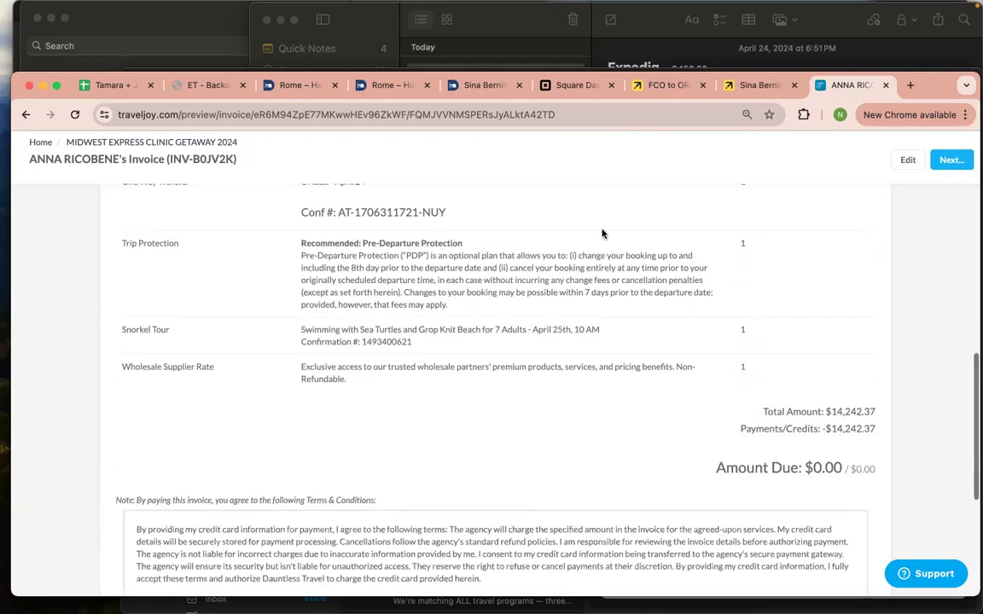
pyautogui.scroll(3, 226, 335)
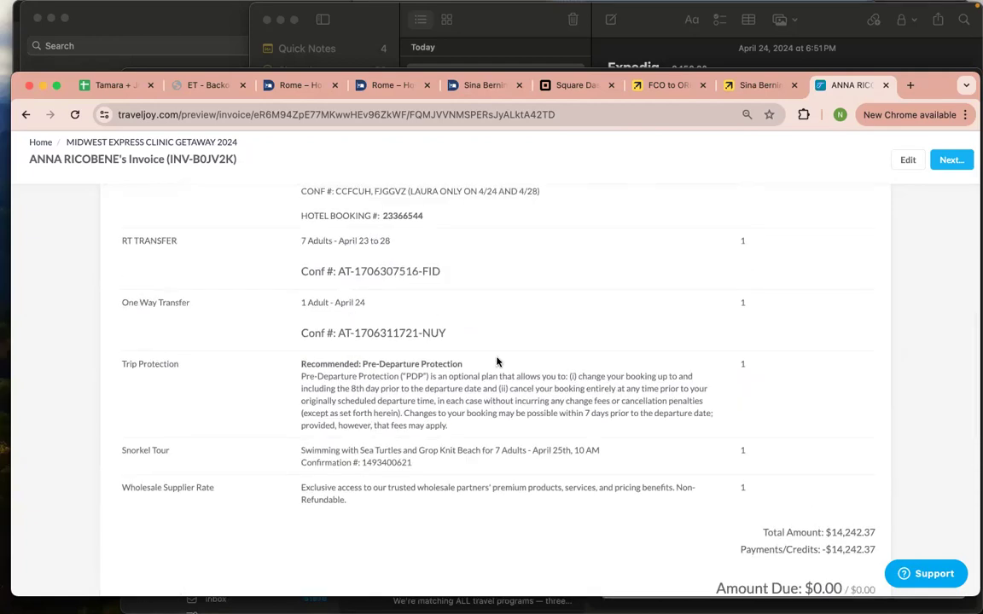
pyautogui.scroll(-4, 497, 362)
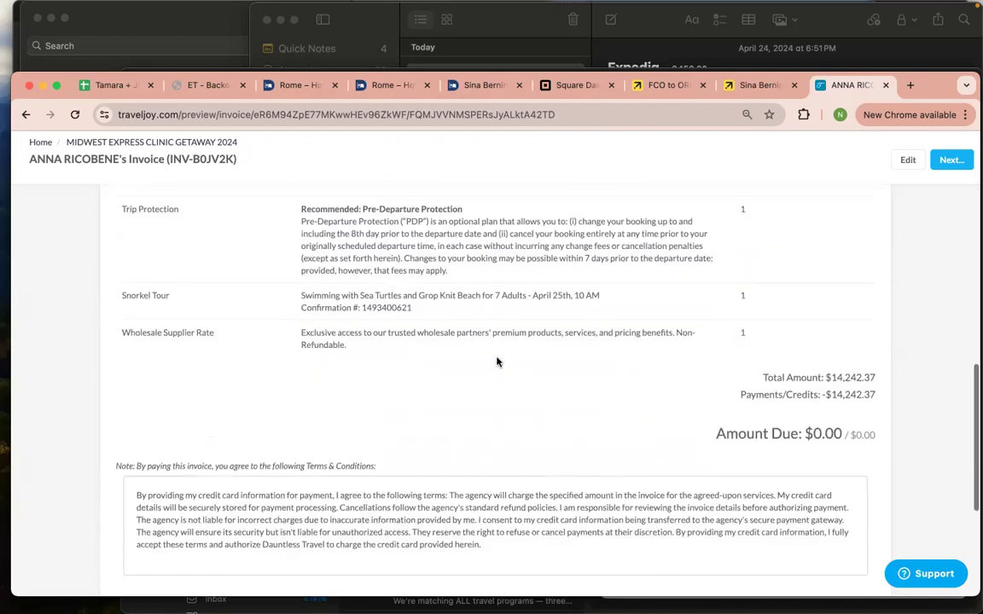
pyautogui.scroll(-1, 497, 362)
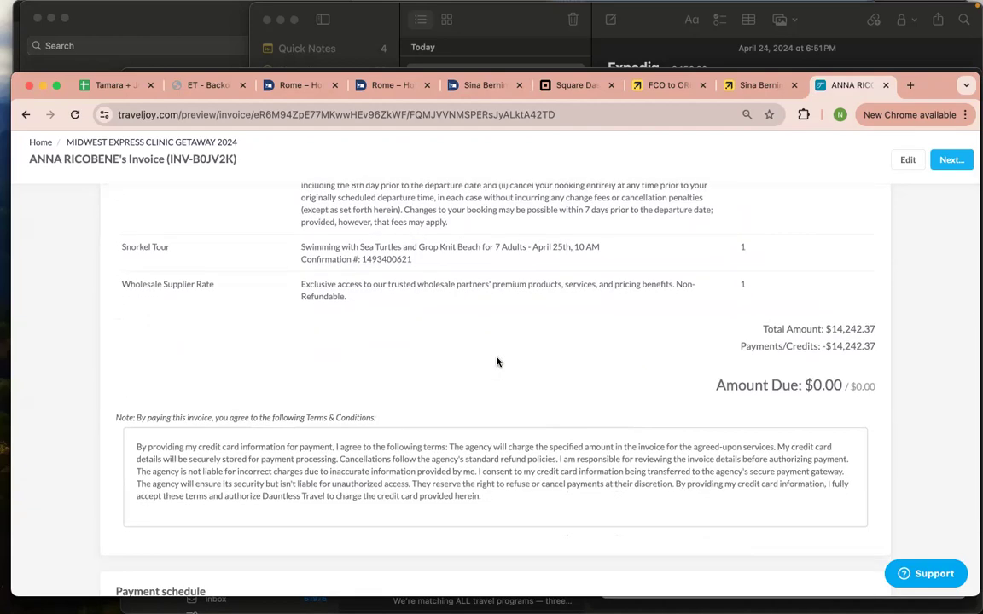
pyautogui.scroll(-1, 497, 363)
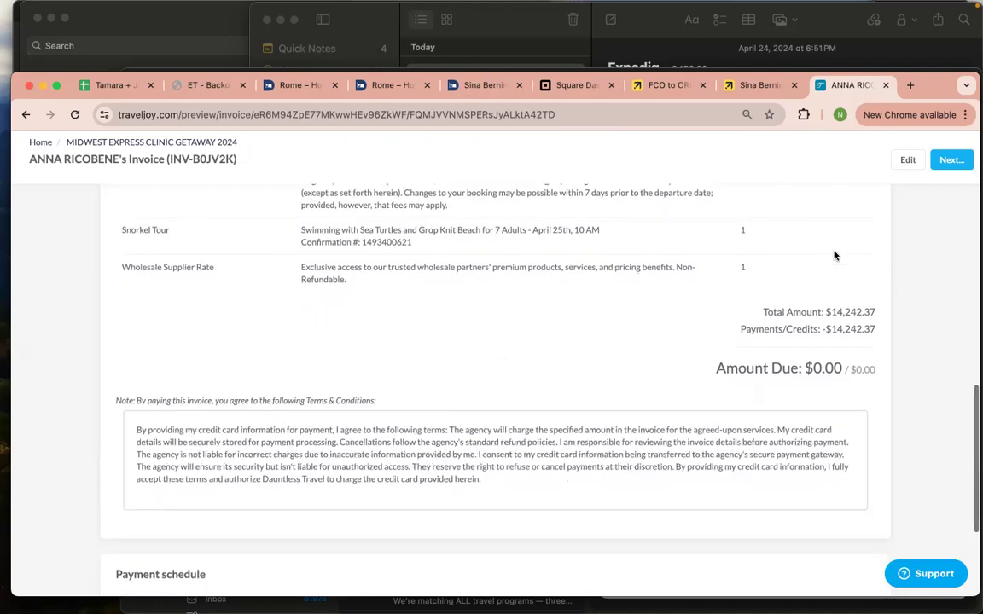
pyautogui.scroll(2, 835, 255)
pyautogui.scroll(-5, 834, 255)
pyautogui.scroll(6, 835, 255)
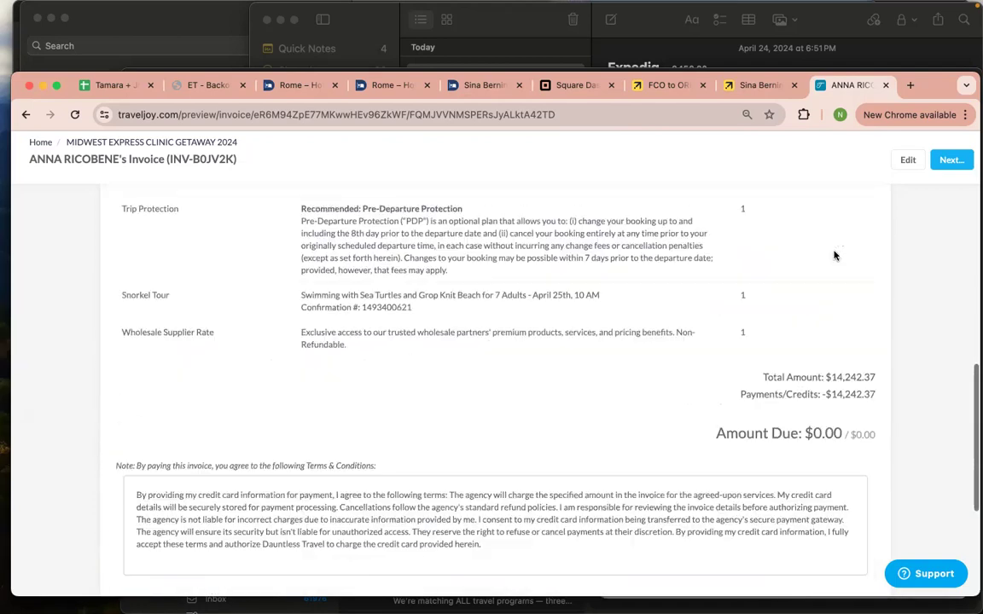
pyautogui.scroll(2, 198, 302)
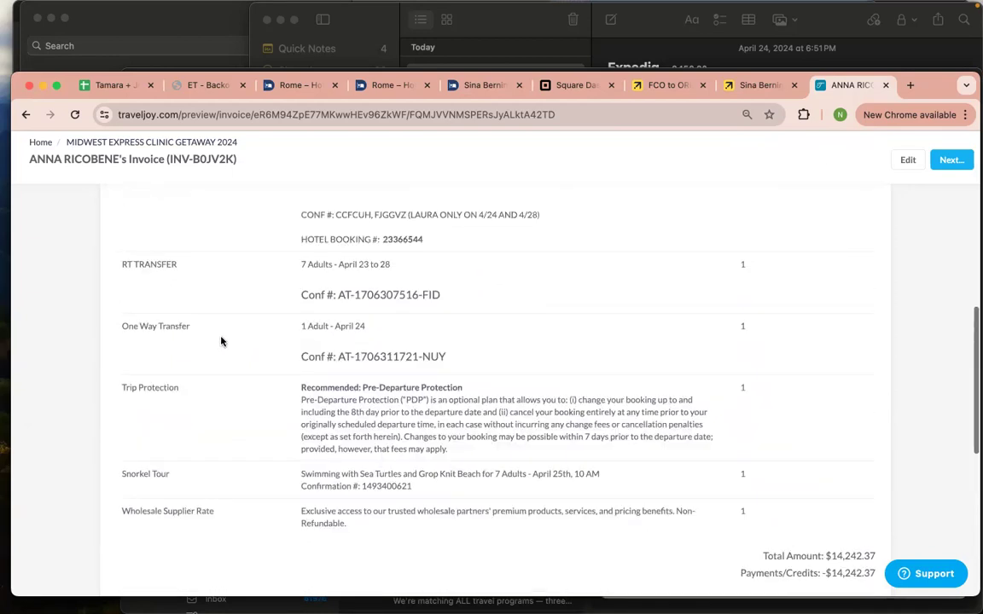
pyautogui.scroll(-3, 301, 370)
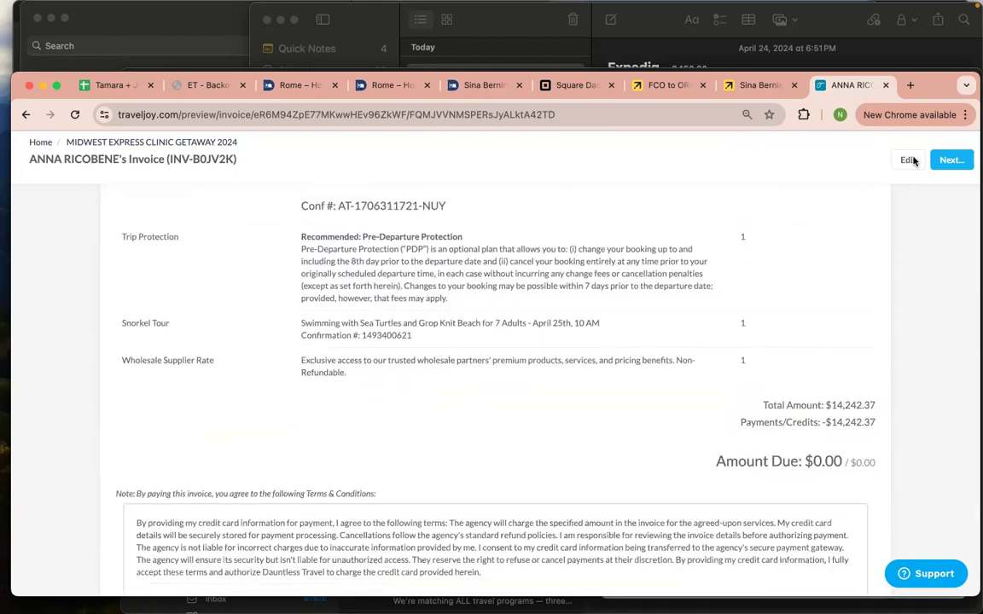
# Highlight the Wholesale Supplier Rate description and look through the invoice line items
pyautogui.moveTo(357, 391); pyautogui.dragTo(293, 364)
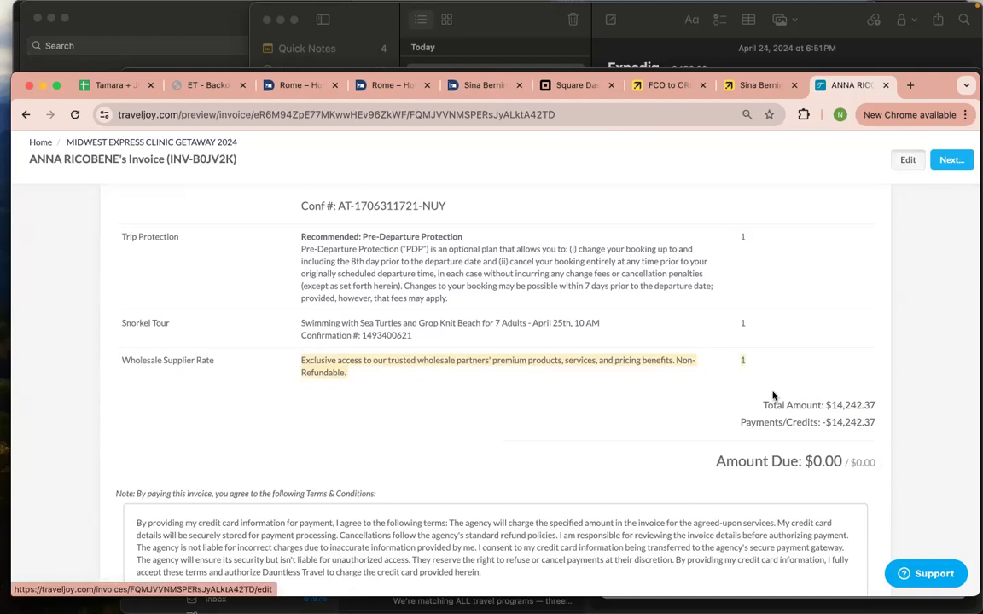
pyautogui.scroll(-2, 772, 396)
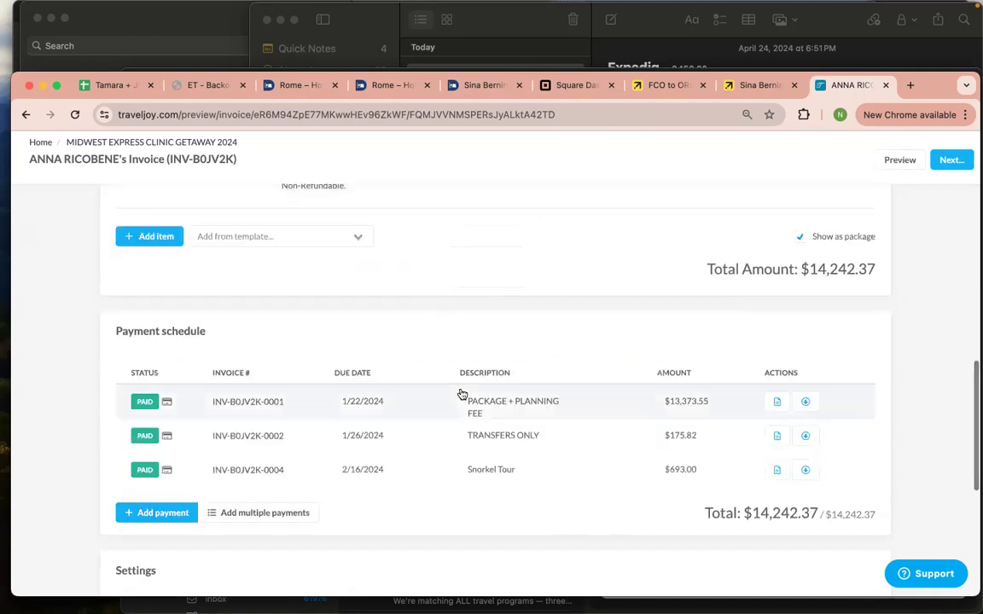
pyautogui.scroll(2, 461, 394)
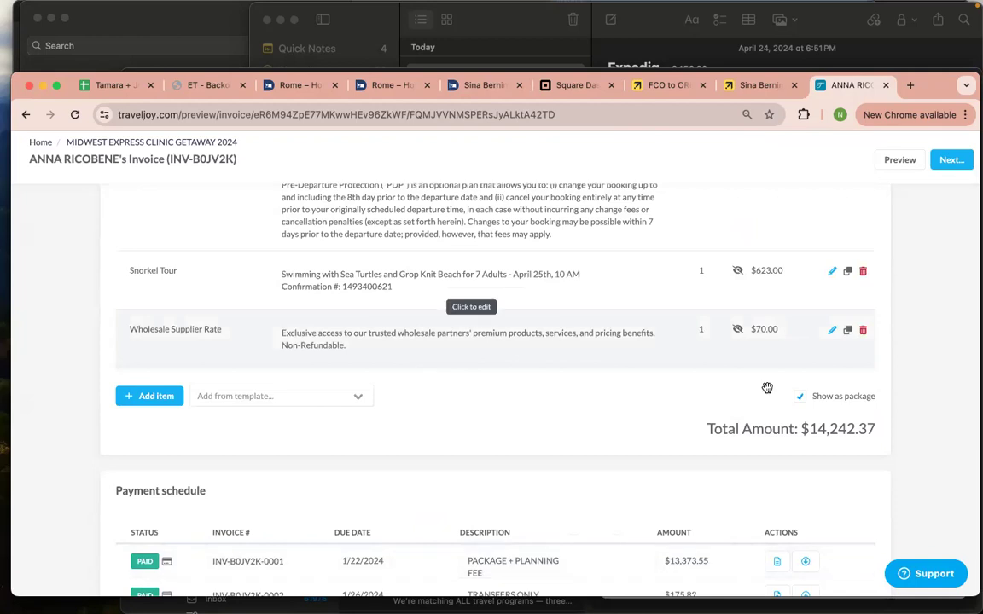
pyautogui.scroll(-1, 766, 331)
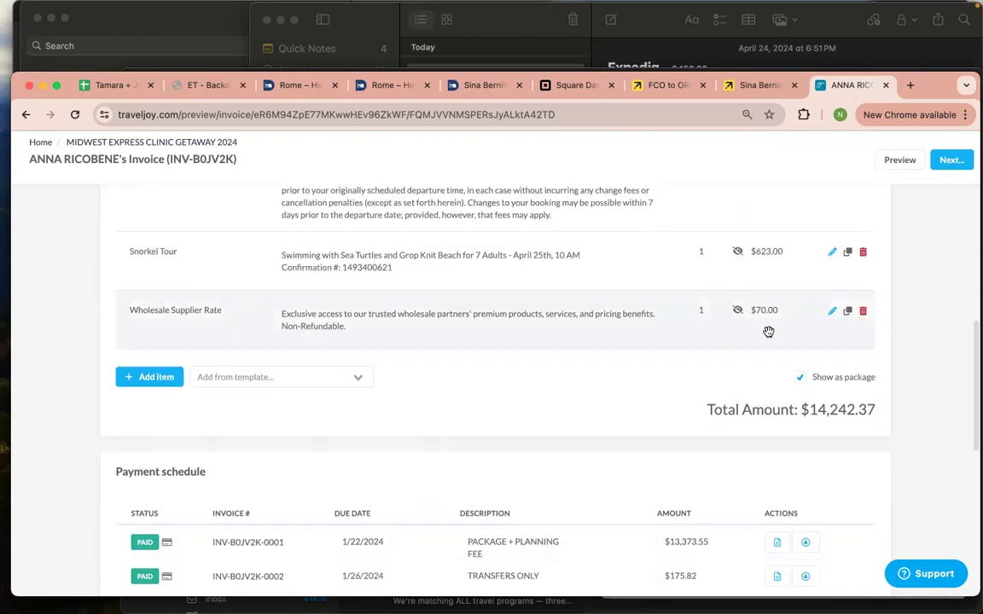
pyautogui.scroll(-3, 767, 325)
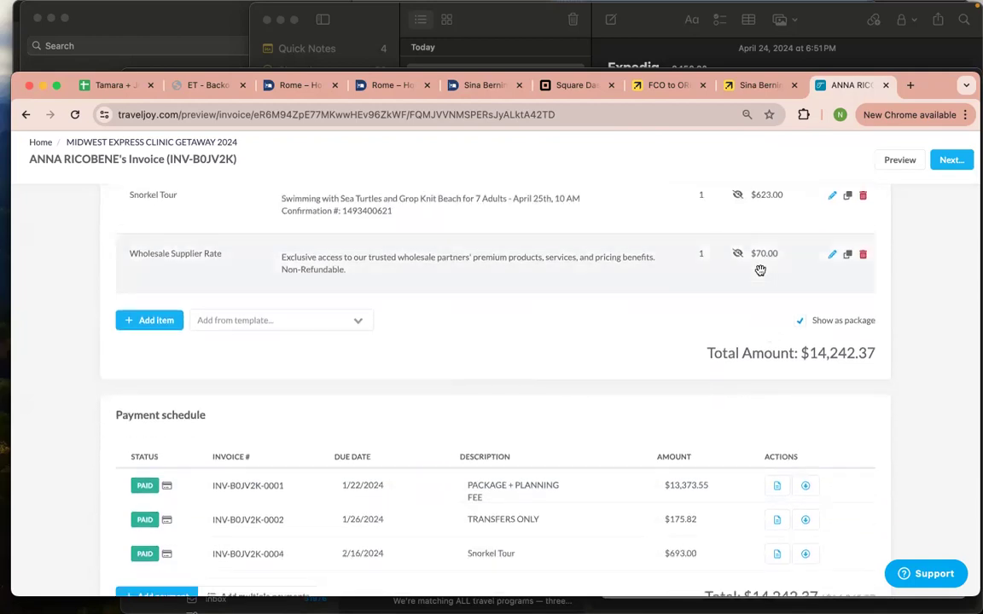
# Review the Payment schedule, then bring up the Square sales summary report
pyautogui.scroll(-1, 759, 269)
pyautogui.scroll(2, 655, 184)
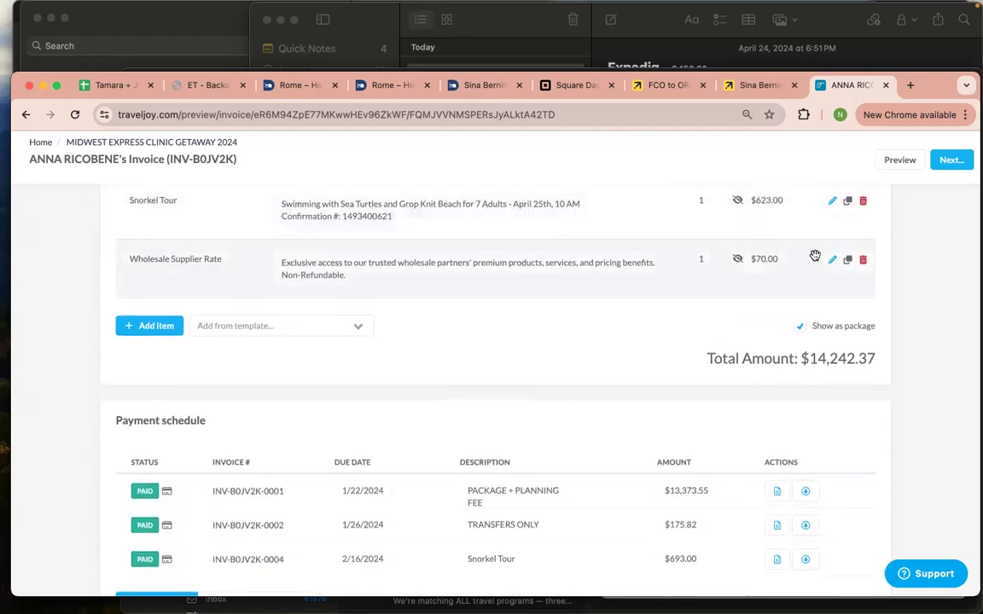
pyautogui.scroll(-1, 768, 247)
pyautogui.scroll(-1, 768, 265)
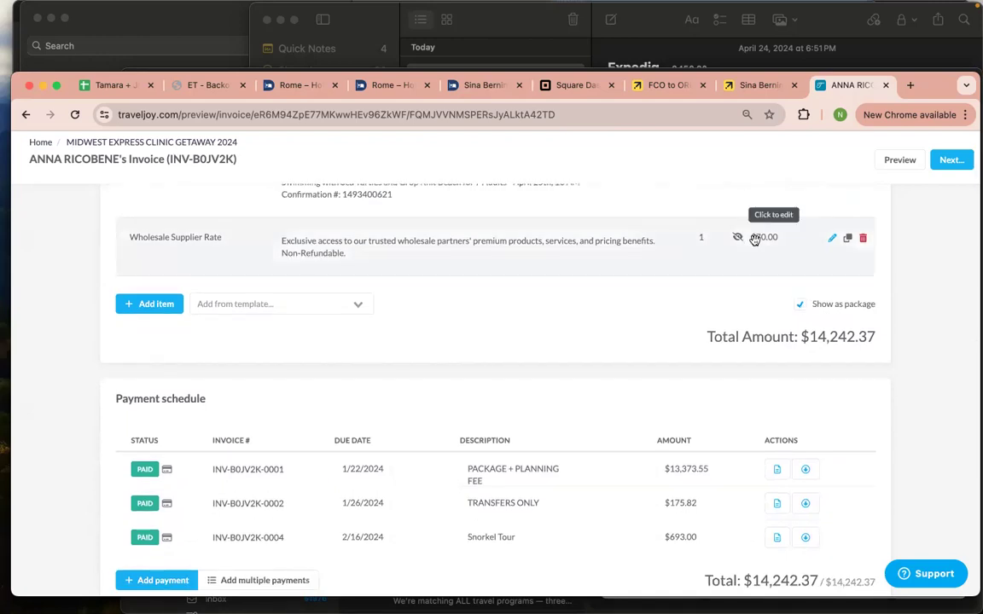
pyautogui.click(569, 86)
# Scan the Aug 1, 2023–Apr 24, 2024 sales summary, then return to the hotel booking's $5,863.48 payment page
pyautogui.scroll(-1, 483, 299)
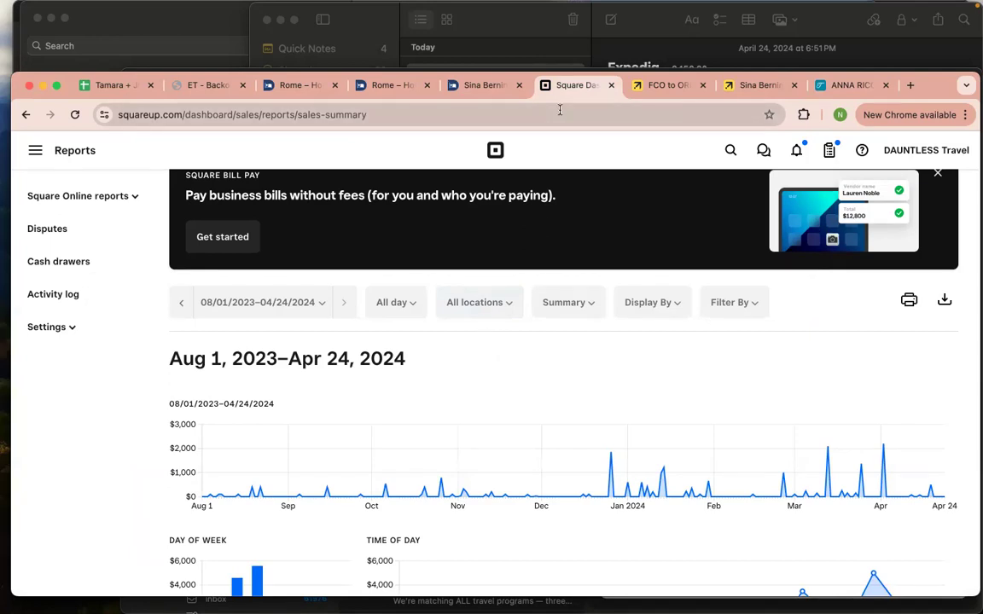
pyautogui.click(491, 95)
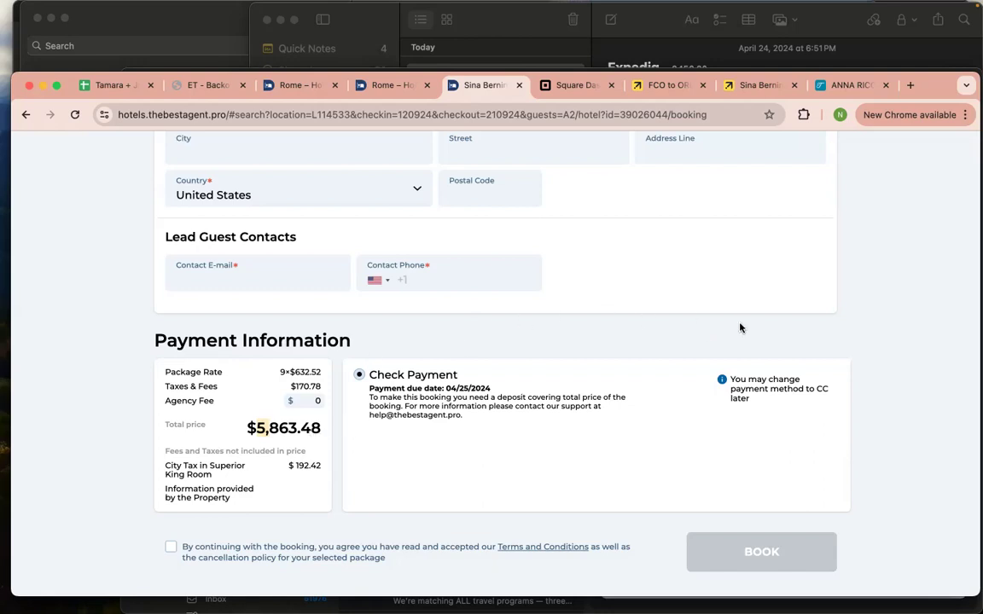
pyautogui.scroll(3, 694, 225)
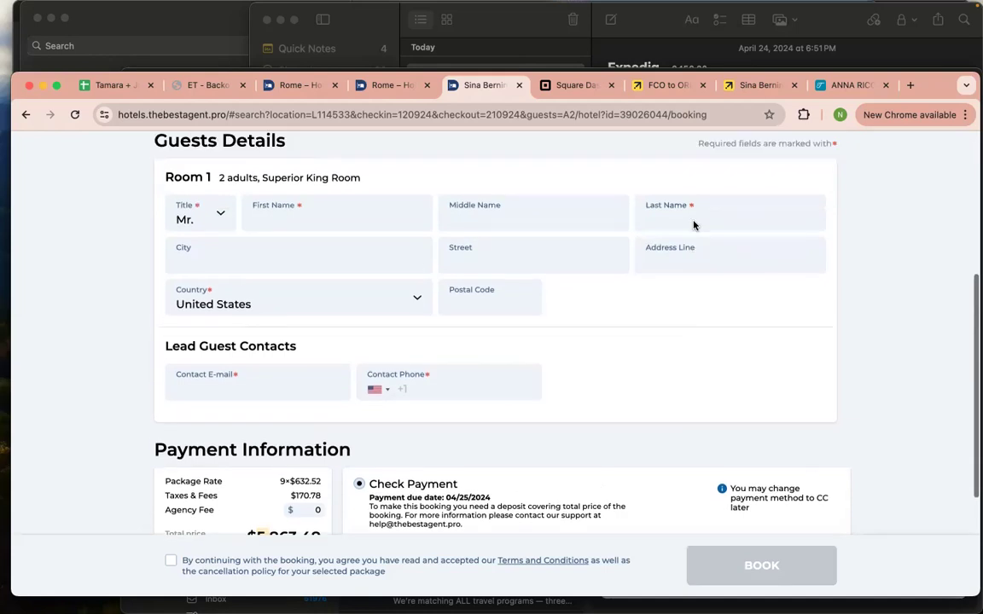
pyautogui.scroll(2, 694, 225)
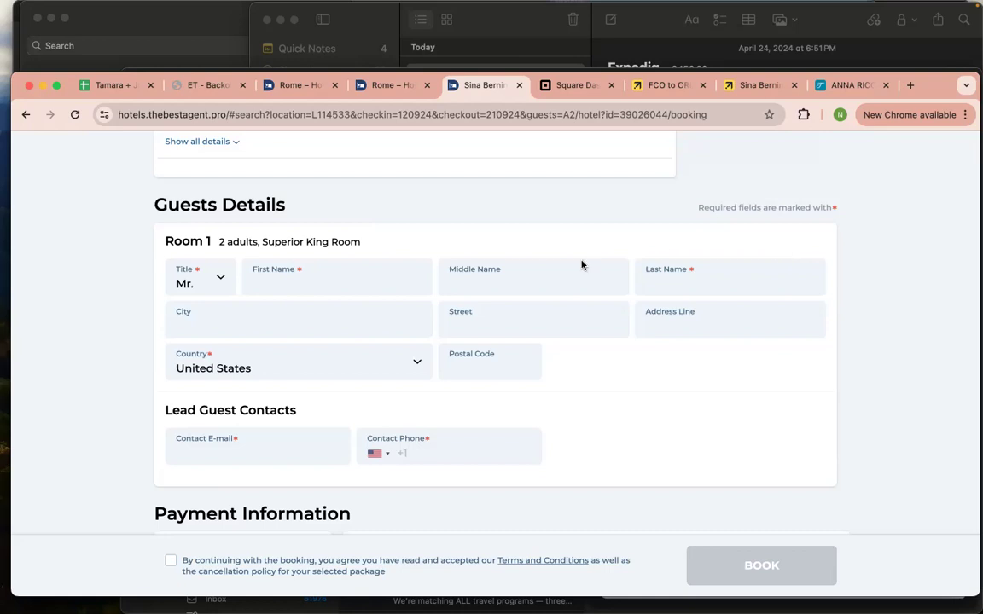
pyautogui.scroll(3, 581, 264)
pyautogui.scroll(2, 581, 265)
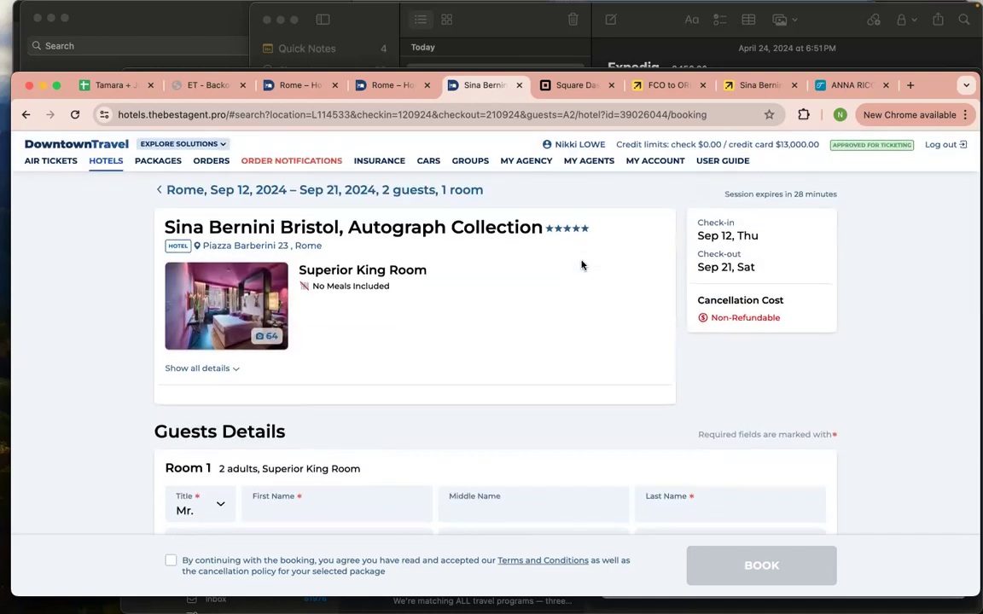